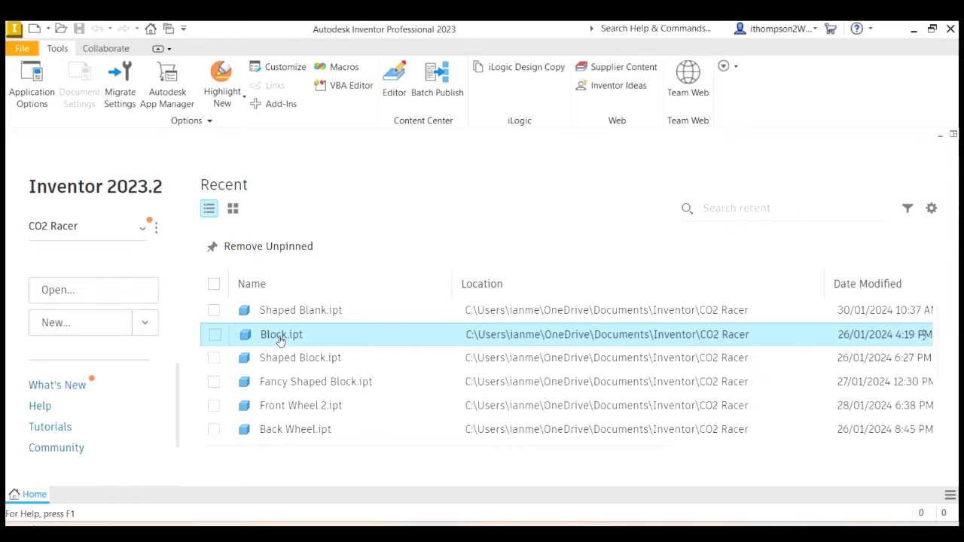
Step: Open the part file Blank.ipt from the CO2 Racer folder
{"action": "double_click", "coordinate": [275, 336]}
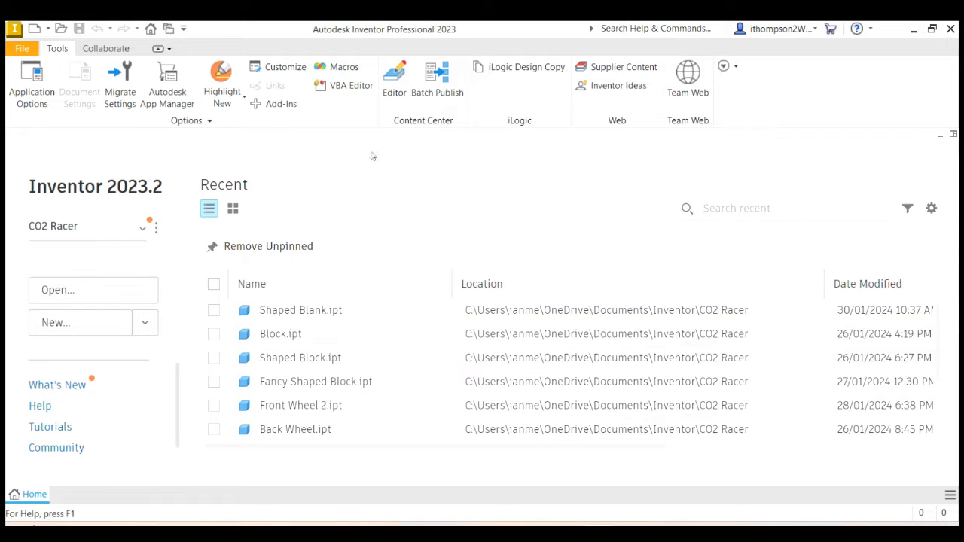
{"action": "left_click", "coordinate": [24, 50]}
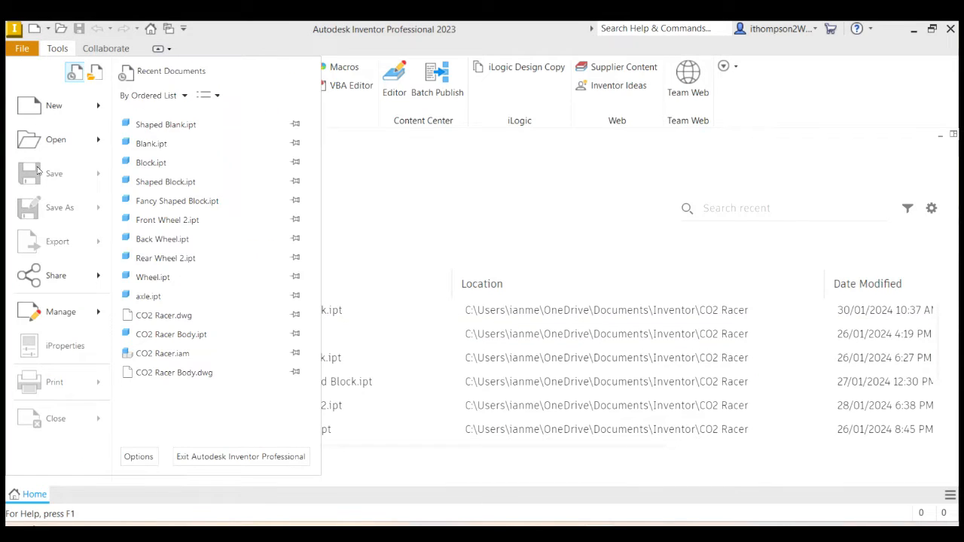
{"action": "left_click", "coordinate": [72, 141]}
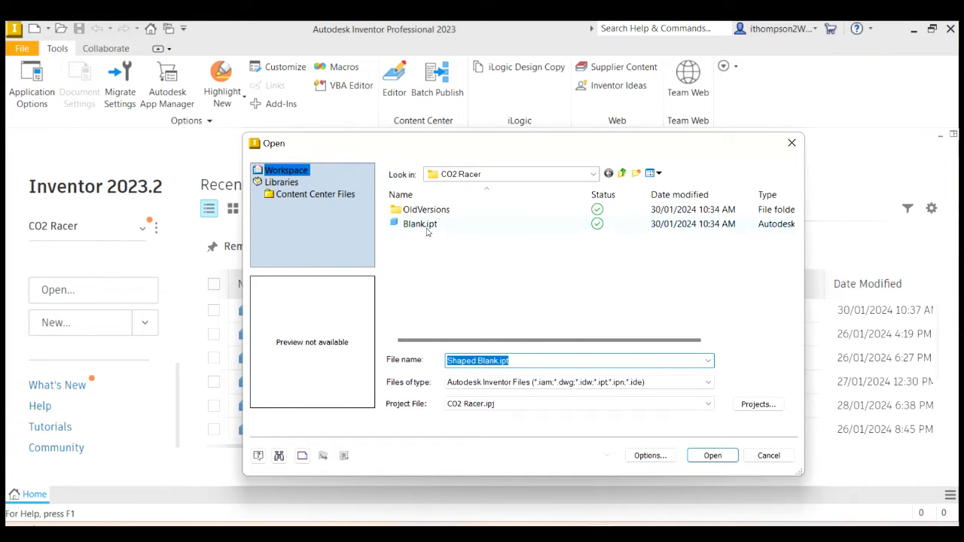
{"action": "left_click", "coordinate": [427, 229]}
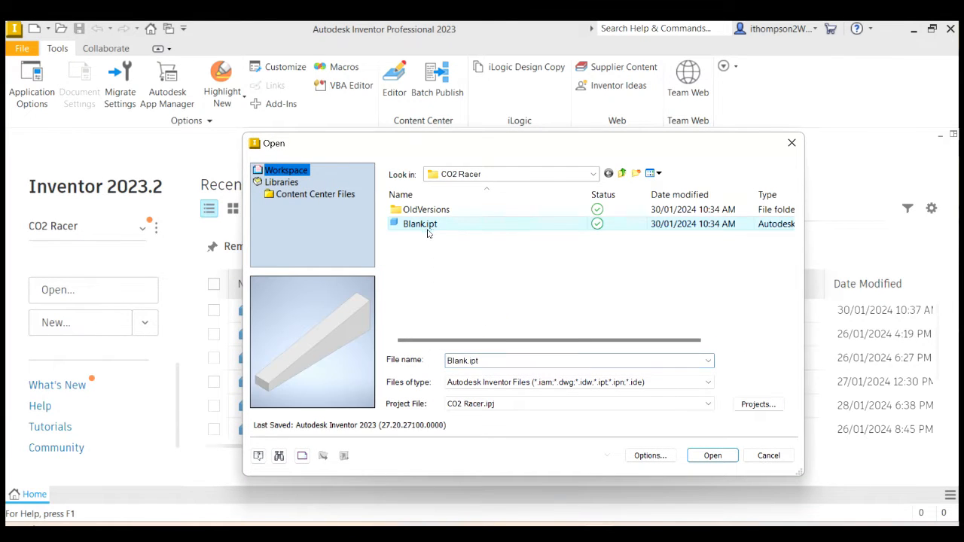
{"action": "left_click", "coordinate": [713, 456]}
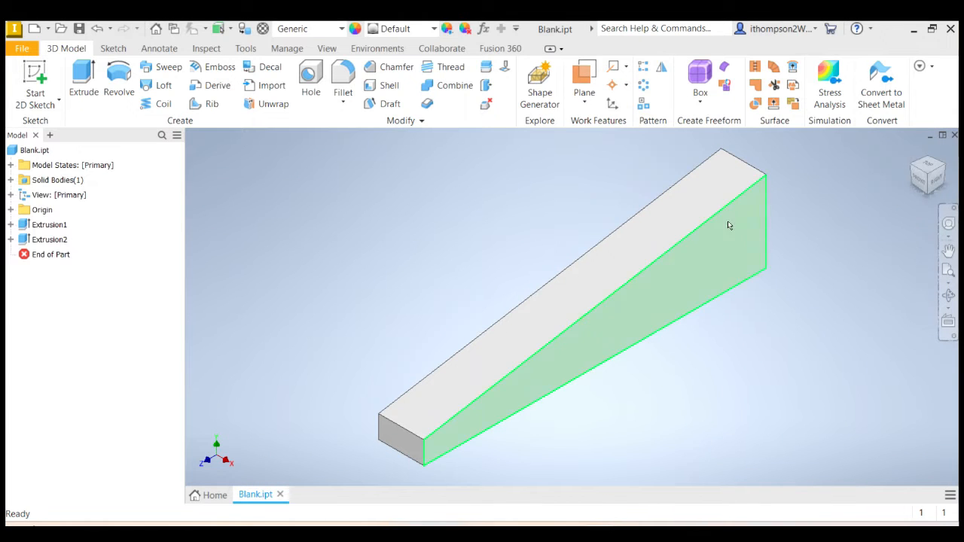
{"action": "left_click_drag", "start_coordinate": [933, 181], "coordinate": [907, 190]}
{"action": "left_click_drag", "start_coordinate": [906, 148], "coordinate": [916, 145]}
{"action": "left_click", "coordinate": [913, 149]}
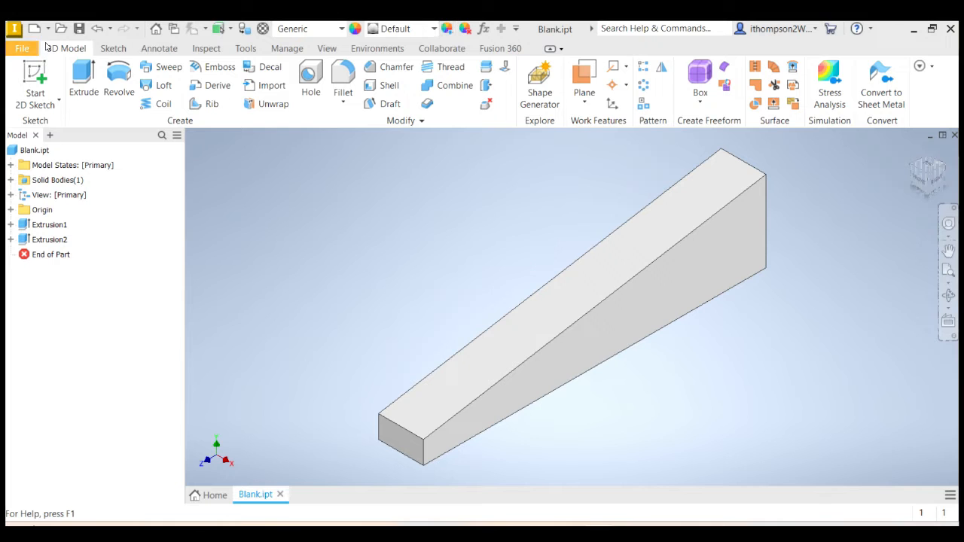
Step: Save the part under the new file name Shaped Blank.ipt in the CO2 Racer folder
{"action": "left_click", "coordinate": [22, 48]}
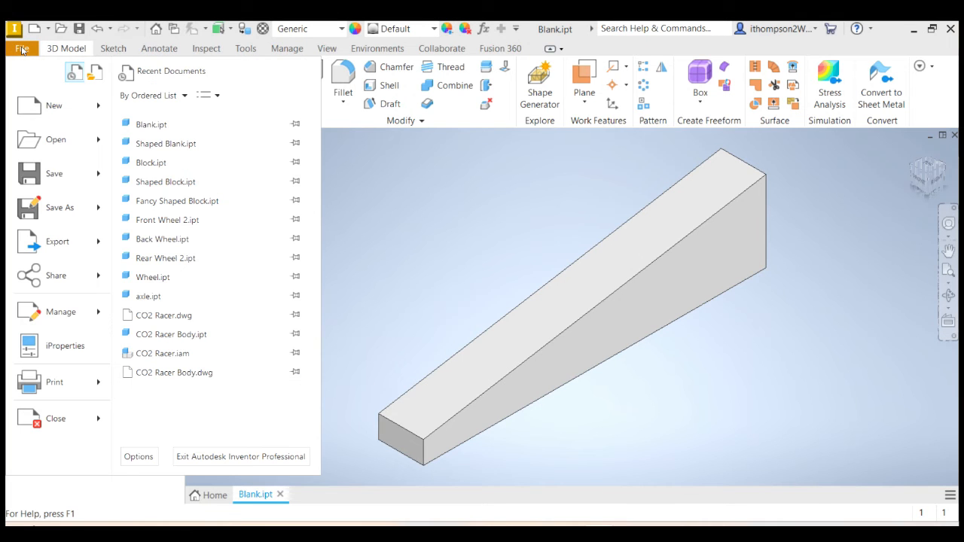
{"action": "left_click", "coordinate": [60, 208]}
{"action": "left_click", "coordinate": [499, 395]}
{"action": "type", "text": "Shaped Blank.ipt"}
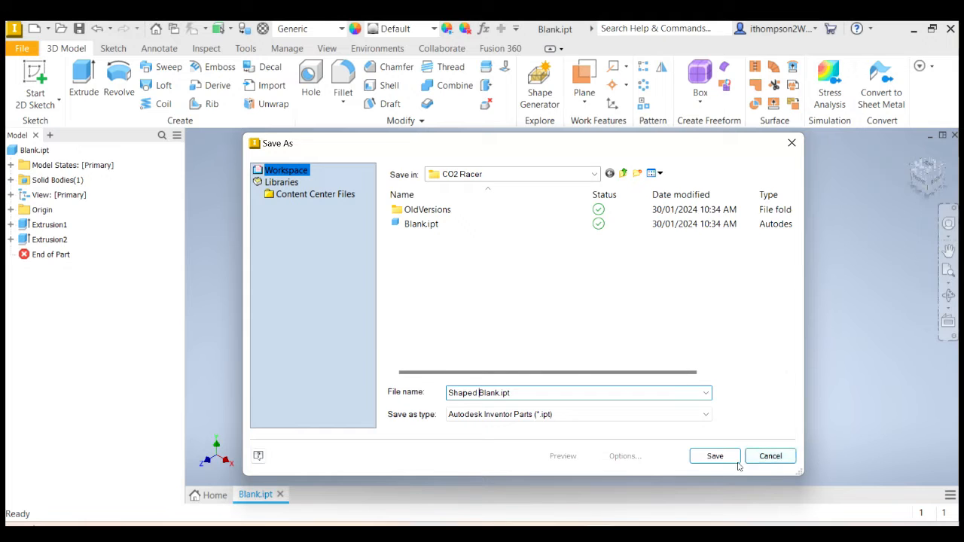
{"action": "left_click", "coordinate": [715, 457]}
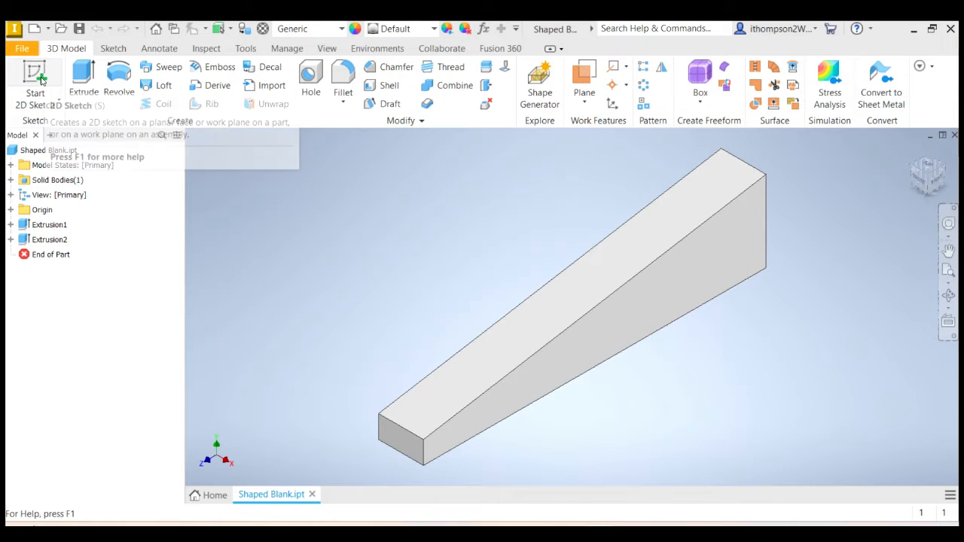
Step: Create a 2D sketch on the large tapered side face of the blank, with the whole face in view
{"action": "left_click", "coordinate": [43, 78]}
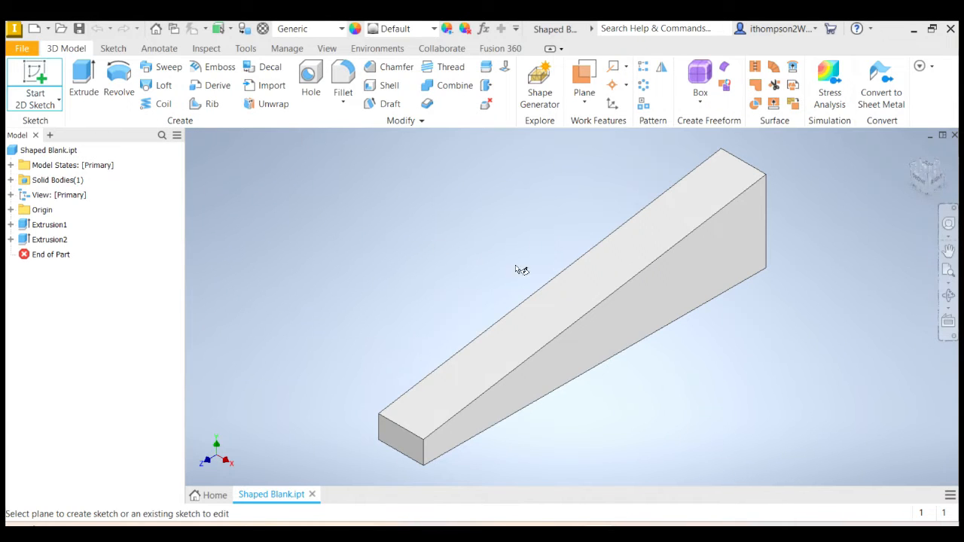
{"action": "left_click", "coordinate": [706, 257]}
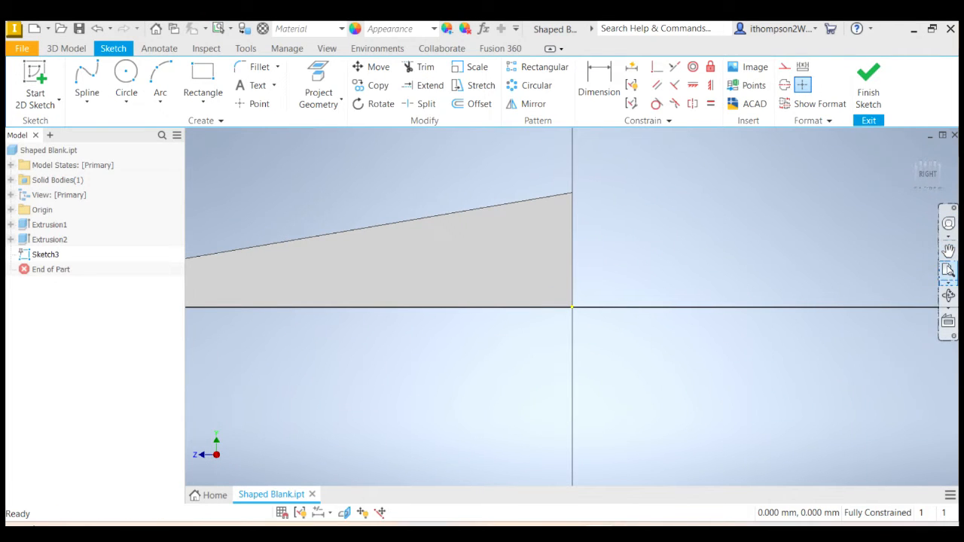
{"action": "left_click", "coordinate": [949, 269]}
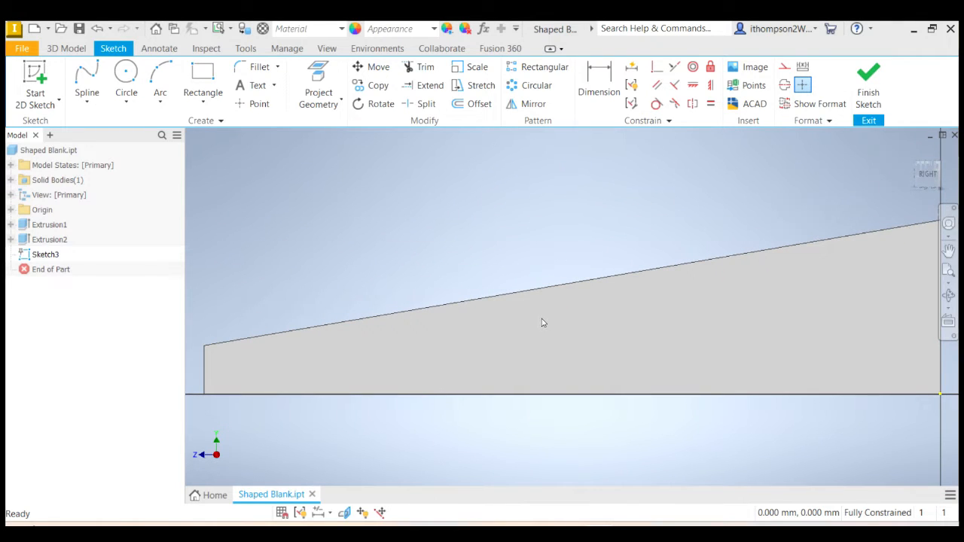
{"action": "scroll", "coordinate": [542, 322], "scroll_direction": "down", "scroll_amount": 3}
{"action": "scroll", "coordinate": [542, 322], "scroll_direction": "up", "scroll_amount": 3}
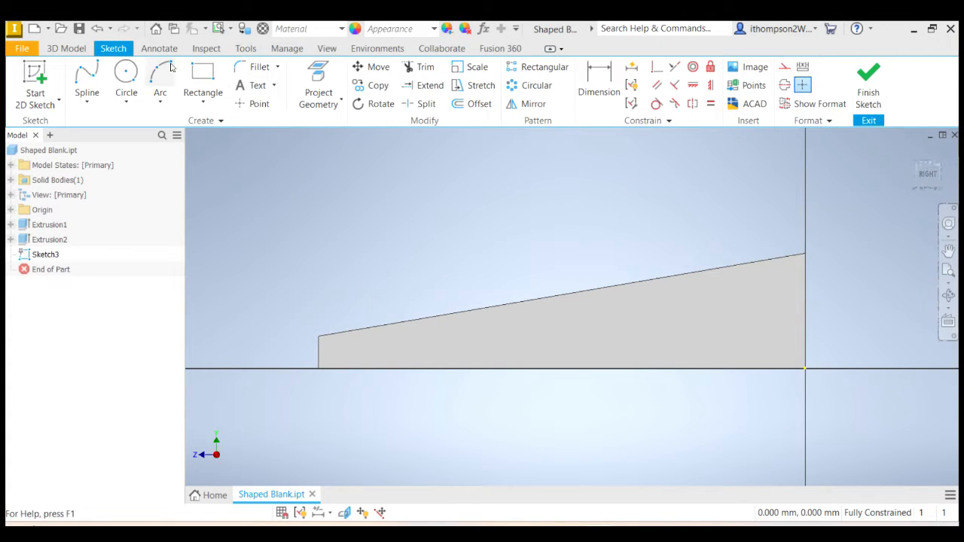
{"action": "left_click", "coordinate": [87, 101]}
{"action": "left_click", "coordinate": [100, 123]}
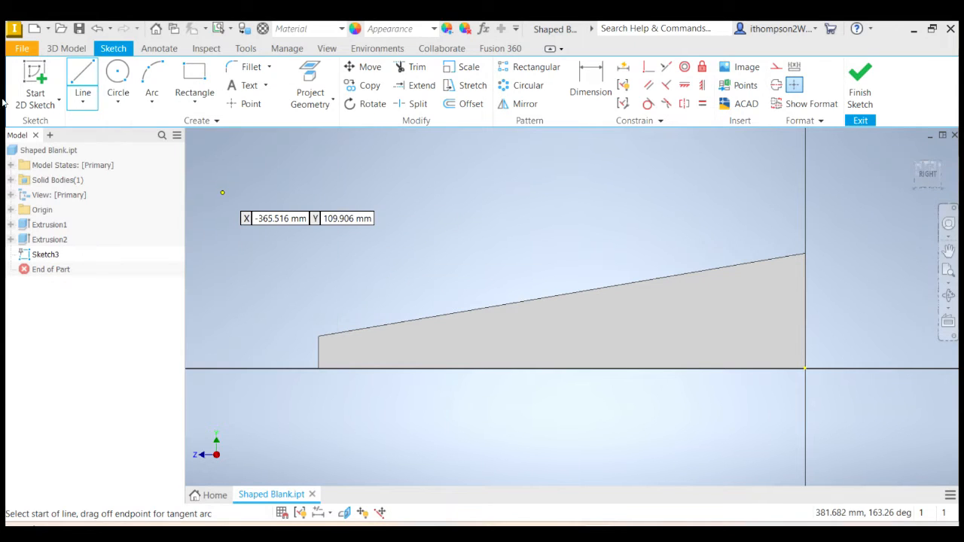
{"action": "key", "text": "Escape"}
Step: Activate the interpolation Spline tool and set the visual style to Shaded with Hidden Edges so the hole shows
{"action": "left_click", "coordinate": [84, 107]}
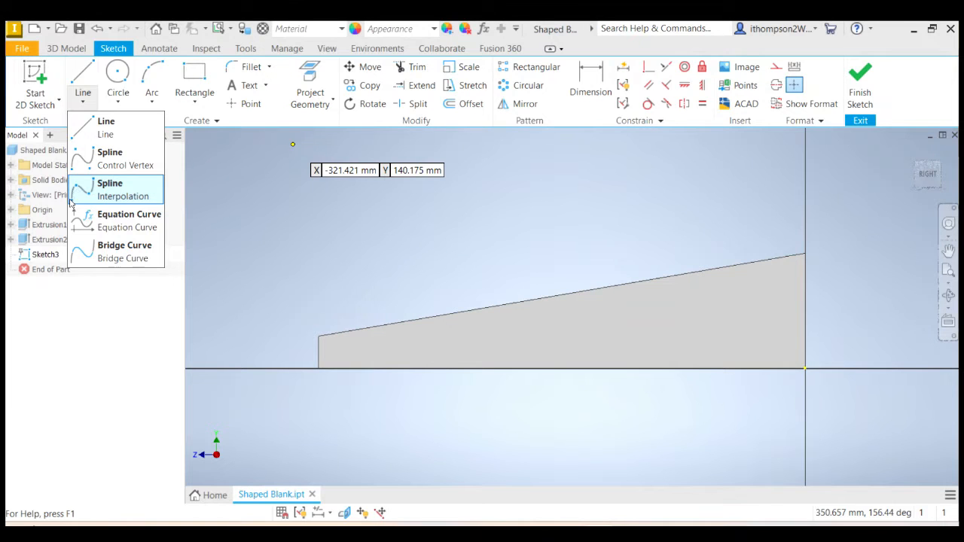
{"action": "left_click", "coordinate": [110, 192]}
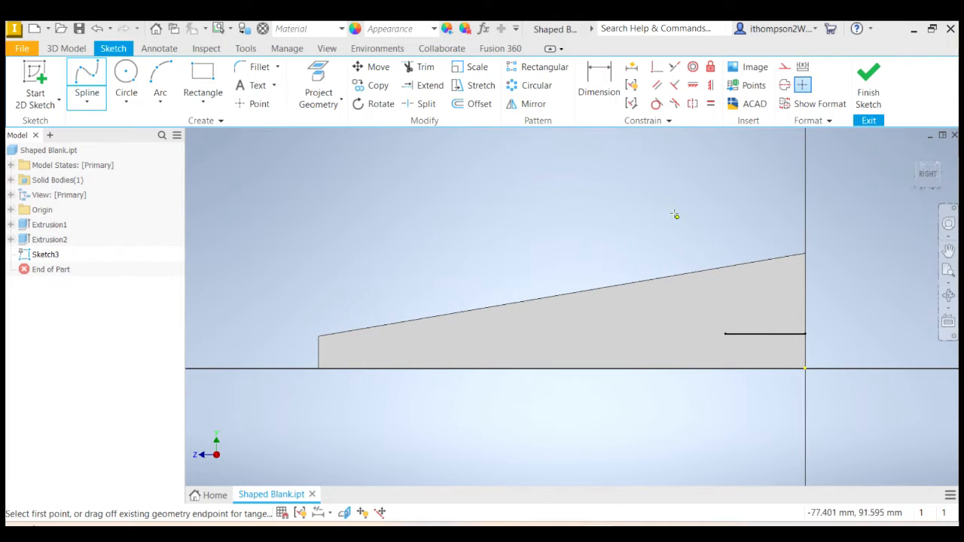
{"action": "left_click", "coordinate": [322, 51]}
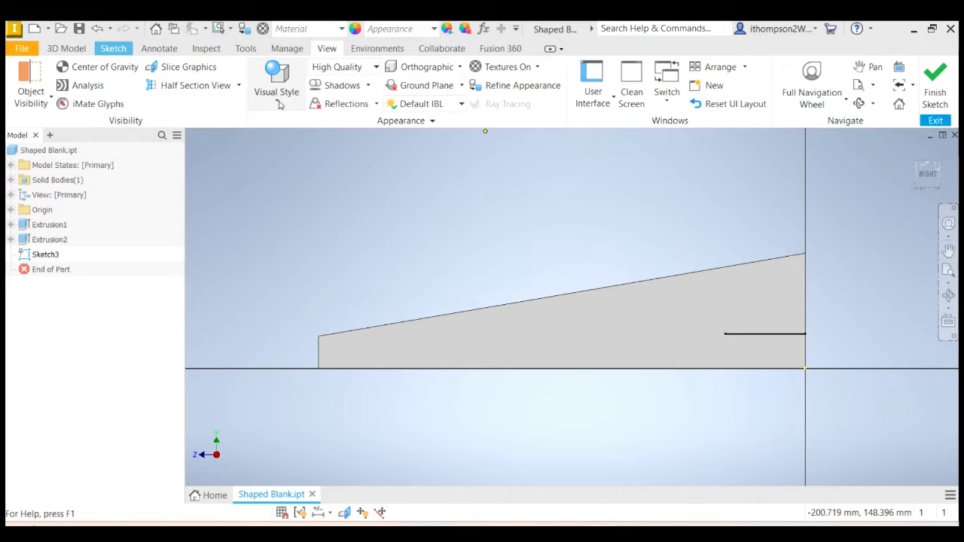
{"action": "left_click", "coordinate": [283, 97]}
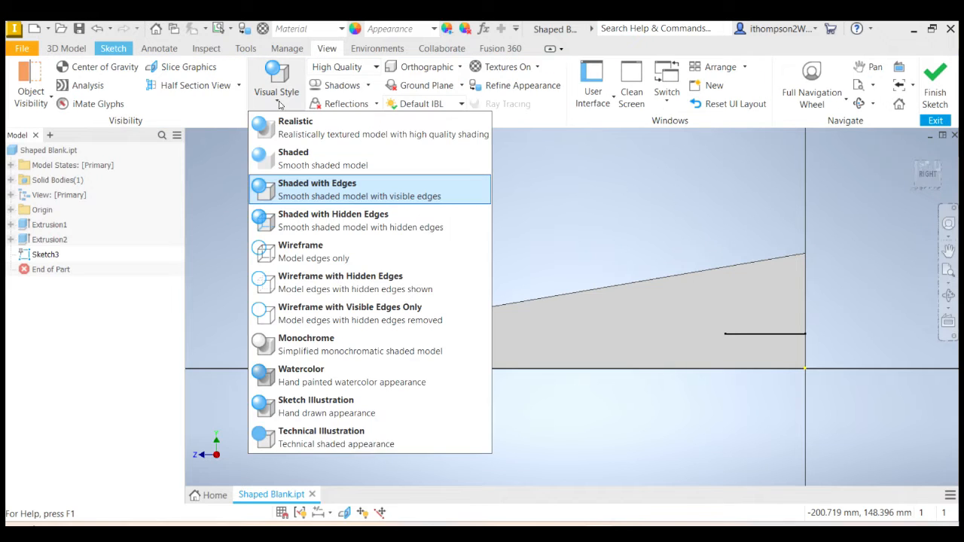
{"action": "left_click", "coordinate": [292, 220]}
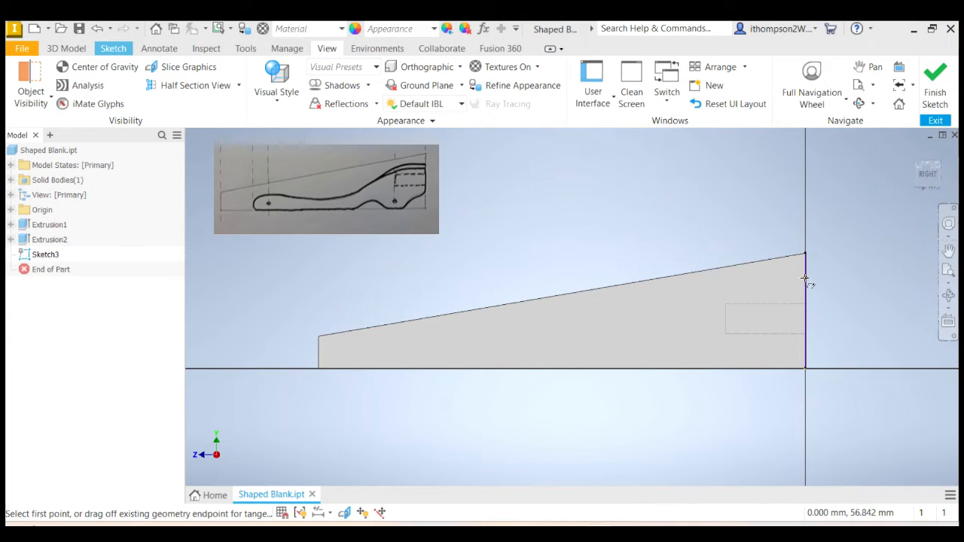
Step: Draw a five-point spline from about 55 mm up the tall end, over the hidden hole, to the base edge near the low end
{"action": "left_click", "coordinate": [805, 283]}
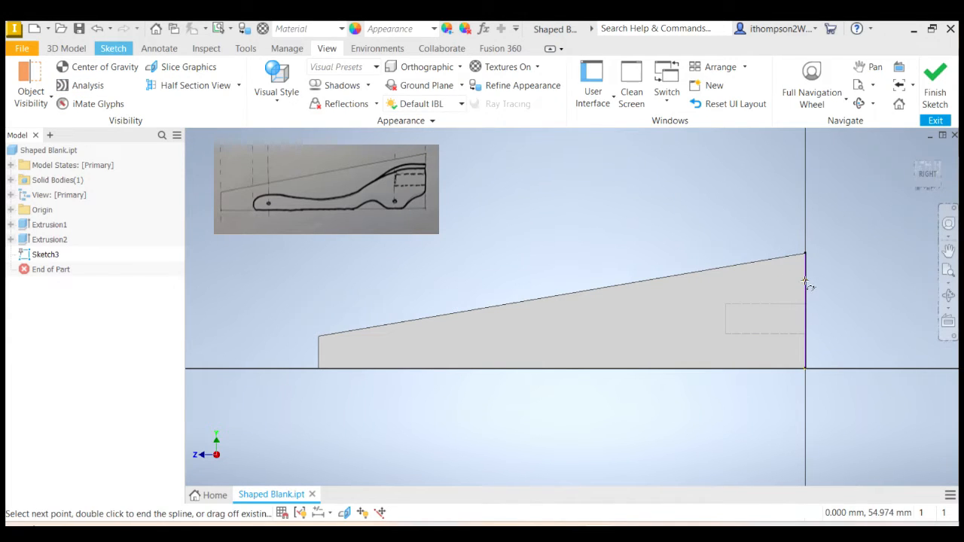
{"action": "left_click", "coordinate": [724, 283]}
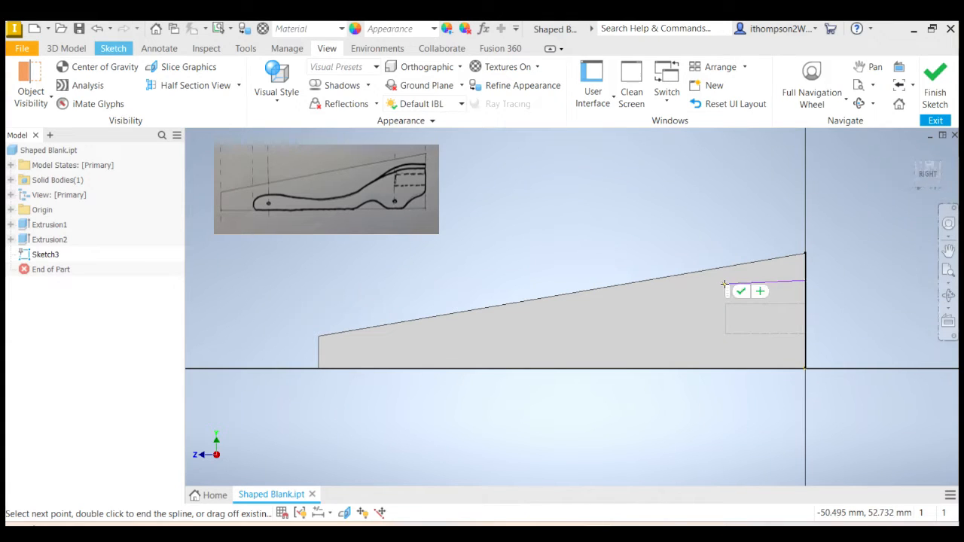
{"action": "left_click", "coordinate": [651, 332]}
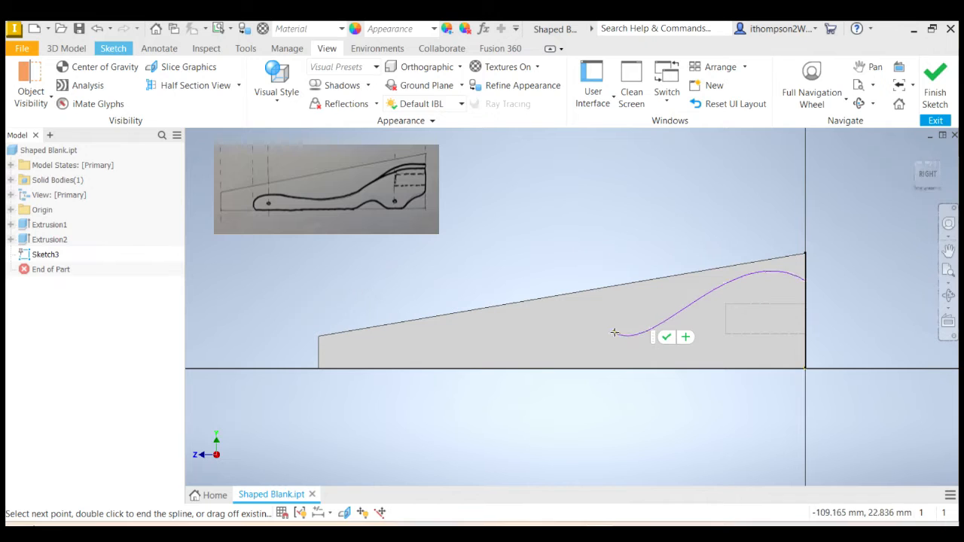
{"action": "left_click", "coordinate": [430, 341]}
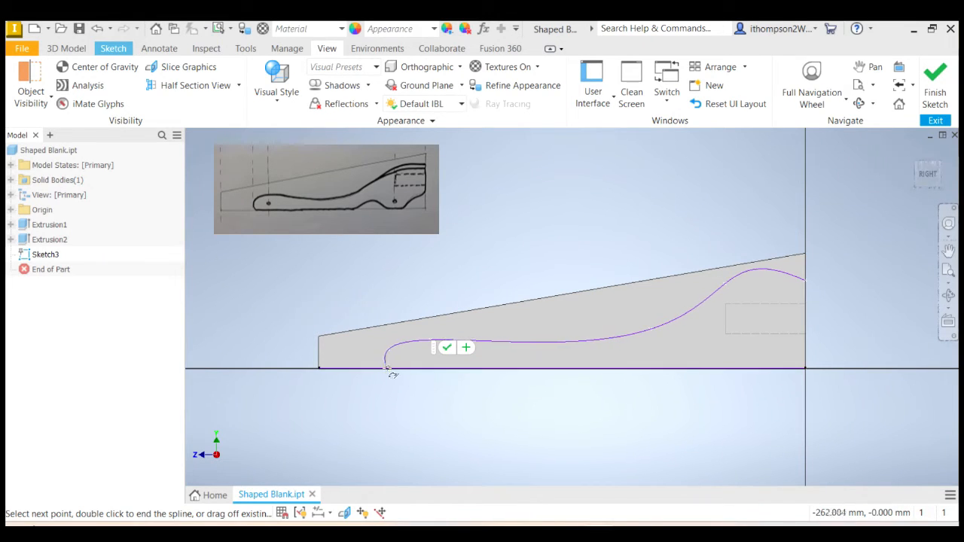
{"action": "left_click", "coordinate": [380, 369]}
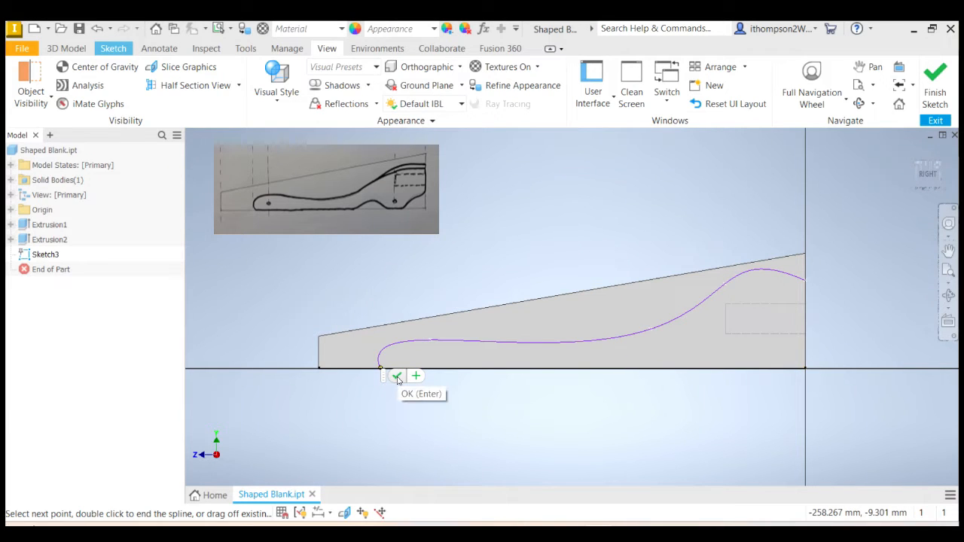
{"action": "left_click", "coordinate": [397, 378]}
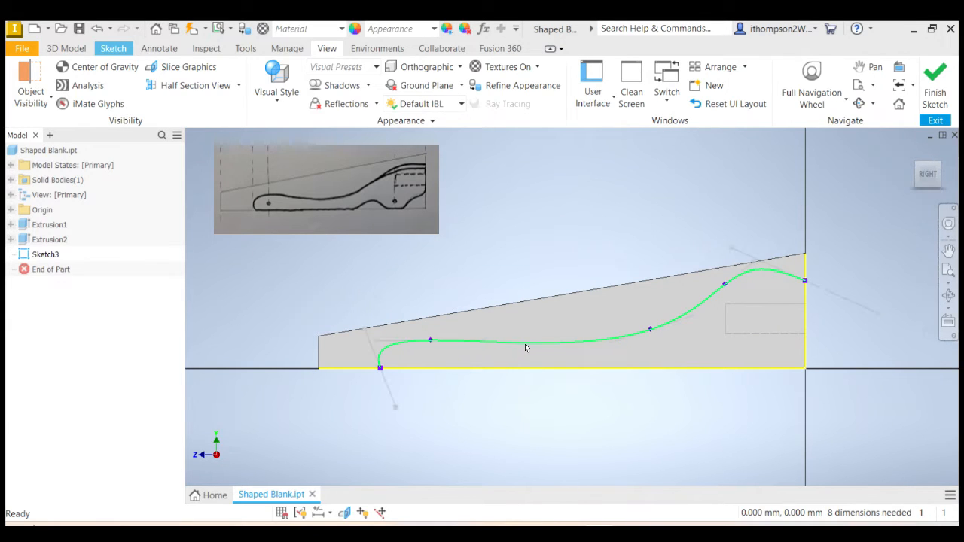
Step: Change the spline's fit method to AutoCAD
{"action": "left_click", "coordinate": [526, 346]}
{"action": "right_click", "coordinate": [570, 347]}
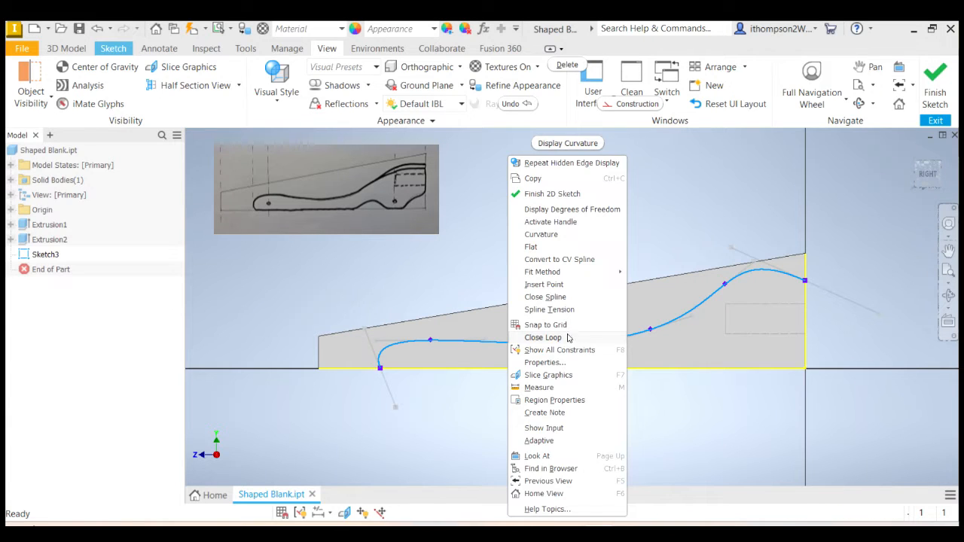
{"action": "mouse_move", "coordinate": [563, 272]}
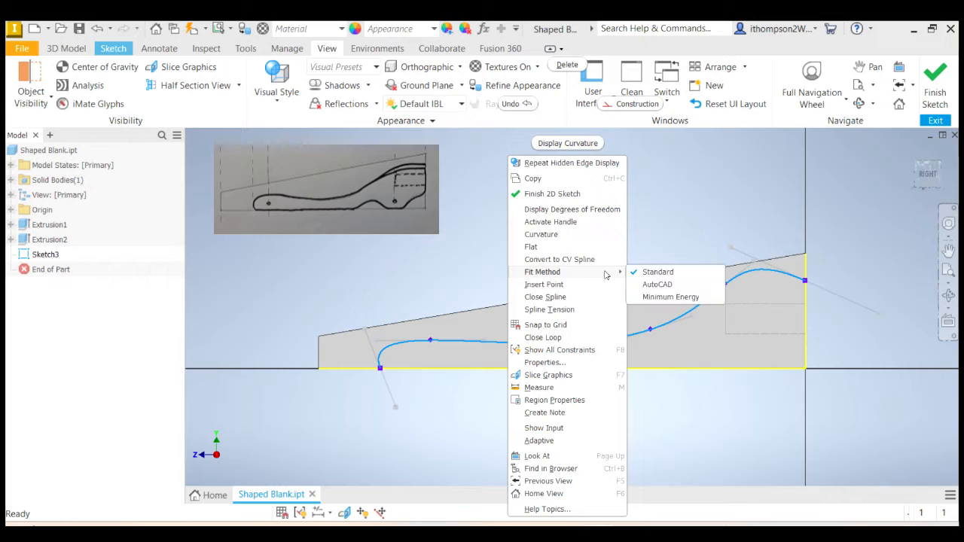
{"action": "left_click", "coordinate": [661, 285]}
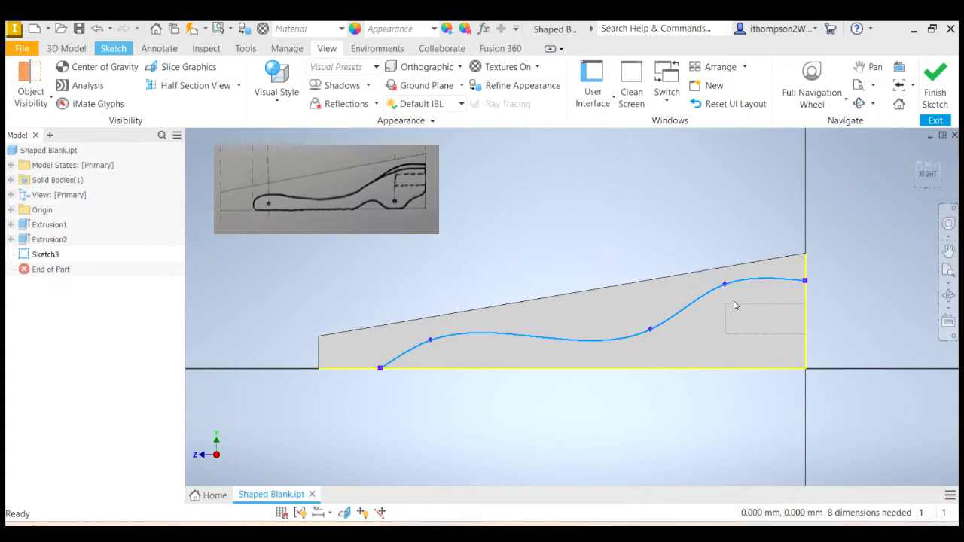
Step: Reshape the spline beside the hole by moving its upper fit point slightly down and forward and the lower one closer to the hole
{"action": "left_click_drag", "start_coordinate": [725, 285], "coordinate": [723, 289]}
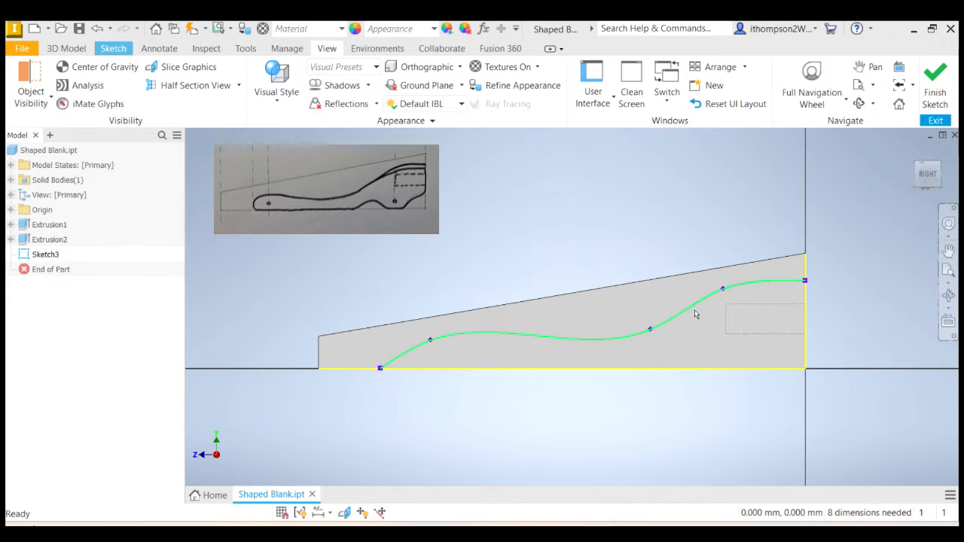
{"action": "left_click_drag", "start_coordinate": [651, 332], "coordinate": [673, 327]}
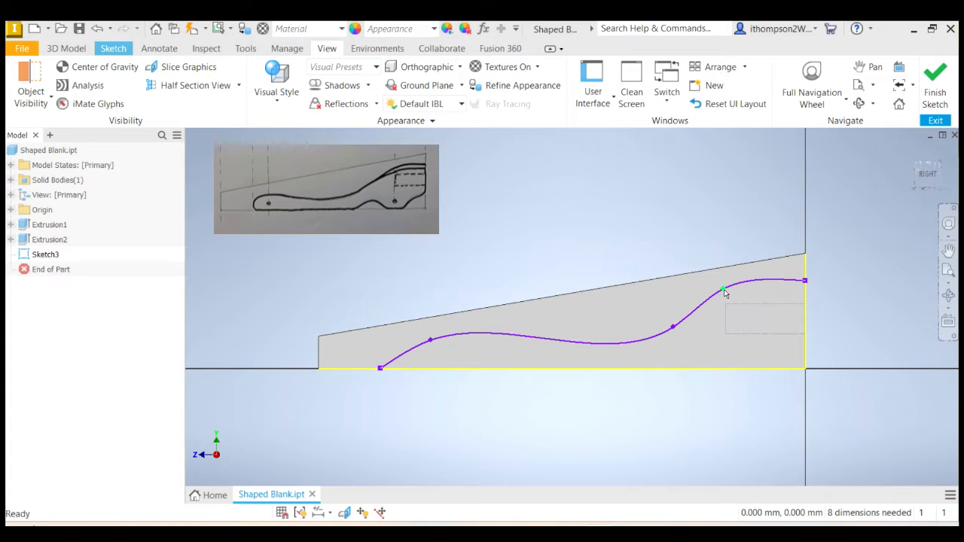
{"action": "left_click_drag", "start_coordinate": [722, 291], "coordinate": [713, 294]}
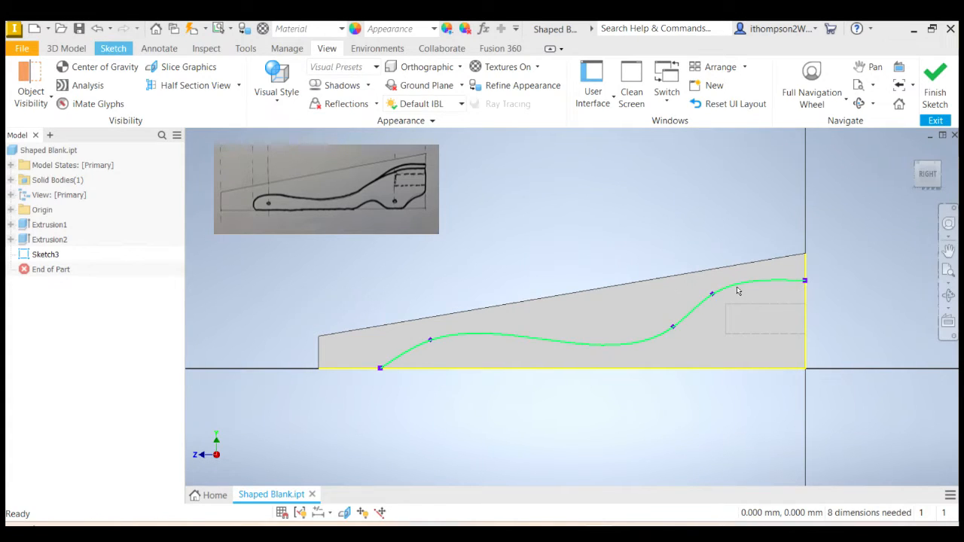
Step: Insert an extra fit point on the spline's shallow middle stretch, just behind the front hump
{"action": "right_click", "coordinate": [523, 339]}
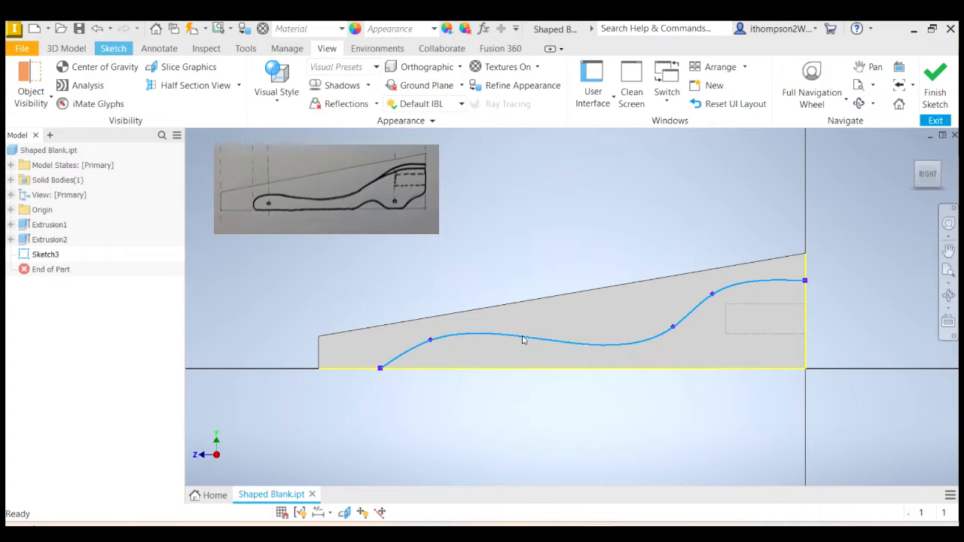
{"action": "left_click", "coordinate": [506, 286]}
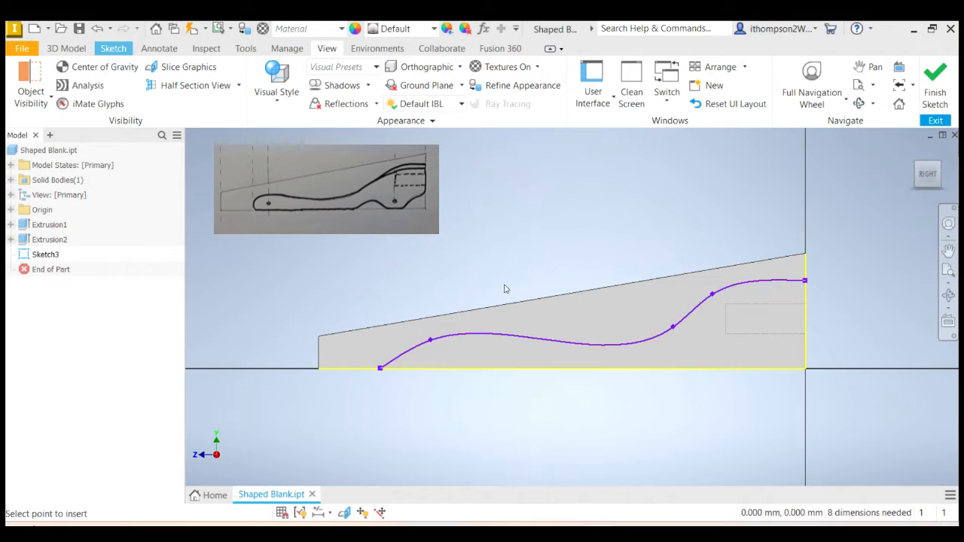
{"action": "left_click", "coordinate": [509, 336]}
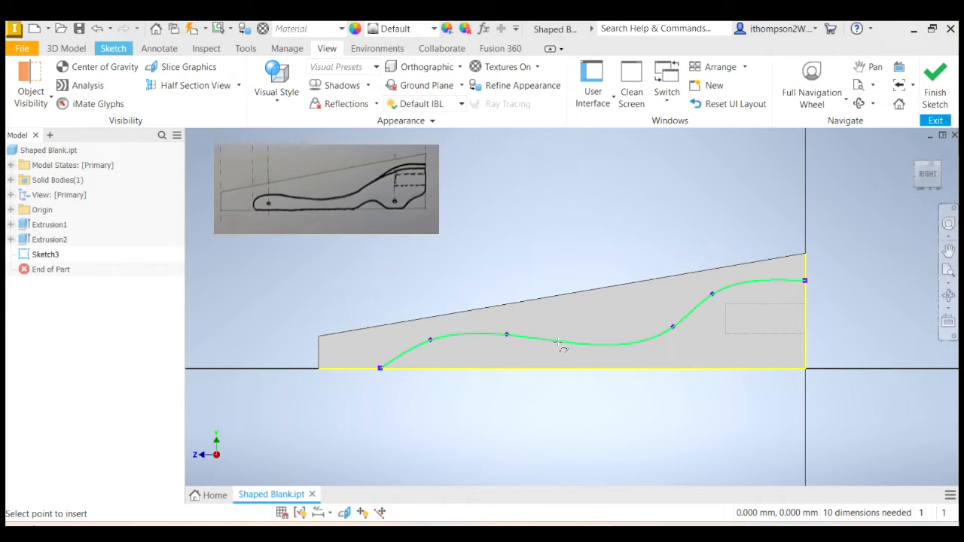
{"action": "key", "text": "Escape"}
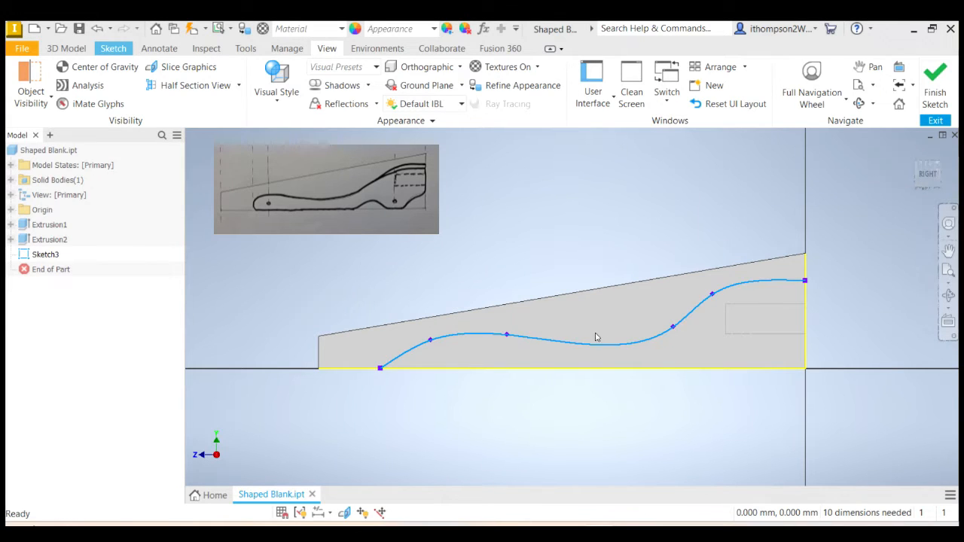
Step: Reshape the body spline by shifting the two front-hump points and the lower rear point toward the low end, and nudging the upper rear point up
{"action": "mouse_move", "coordinate": [508, 335]}
{"action": "left_mouse_down"}
{"action": "mouse_move", "coordinate": [555, 341]}
{"action": "mouse_move", "coordinate": [502, 346]}
{"action": "left_mouse_up"}
{"action": "left_click_drag", "start_coordinate": [672, 330], "coordinate": [649, 341]}
{"action": "left_click_drag", "start_coordinate": [502, 345], "coordinate": [488, 341]}
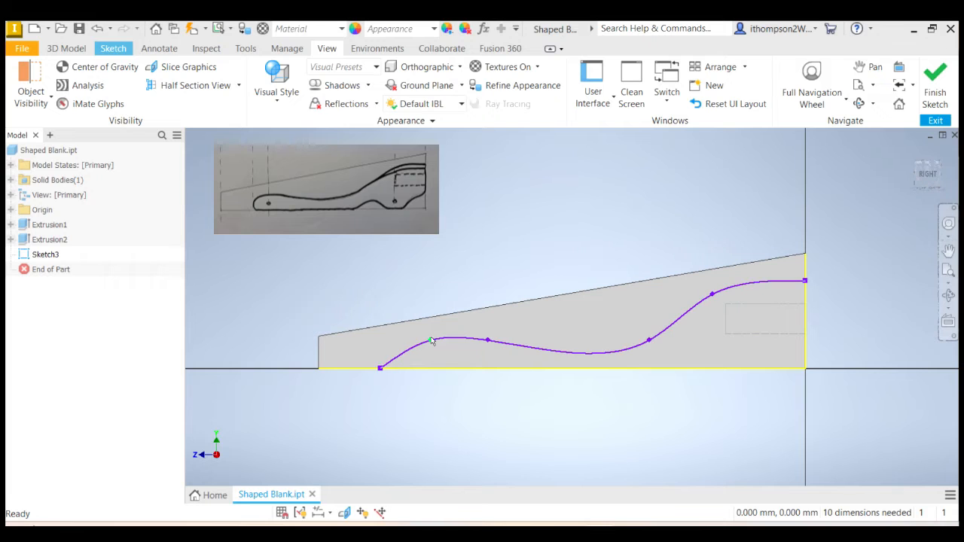
{"action": "left_click_drag", "start_coordinate": [430, 343], "coordinate": [408, 341]}
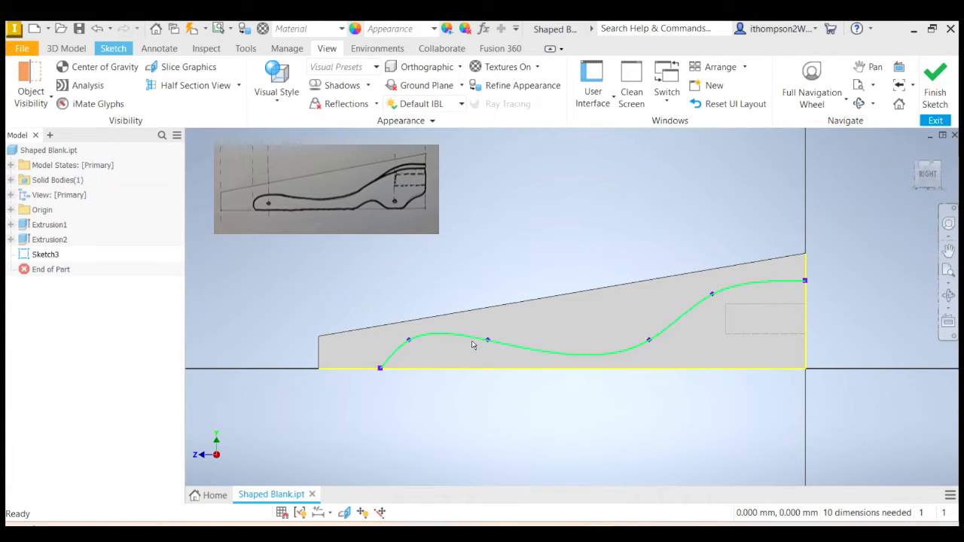
{"action": "left_click_drag", "start_coordinate": [487, 343], "coordinate": [468, 345]}
{"action": "left_click_drag", "start_coordinate": [650, 340], "coordinate": [644, 332]}
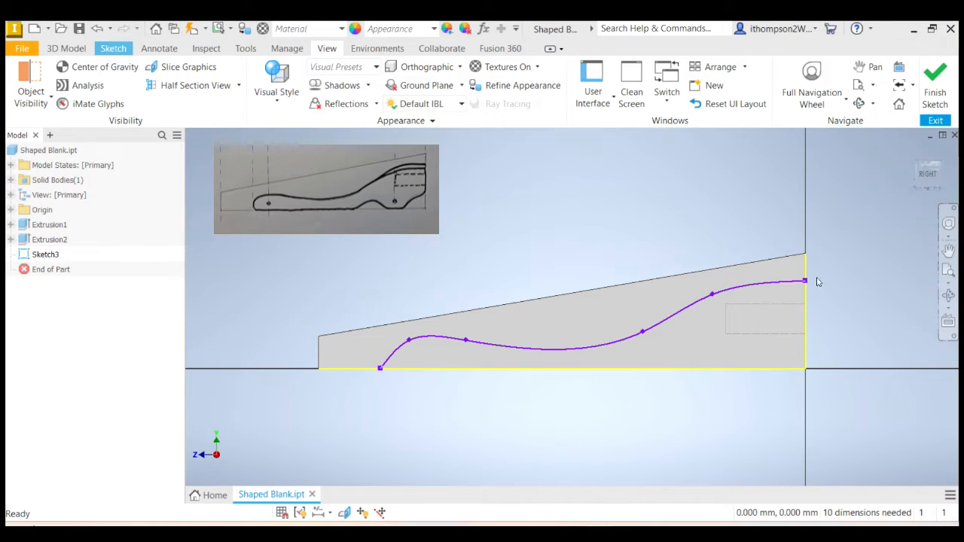
{"action": "left_click_drag", "start_coordinate": [712, 295], "coordinate": [712, 292]}
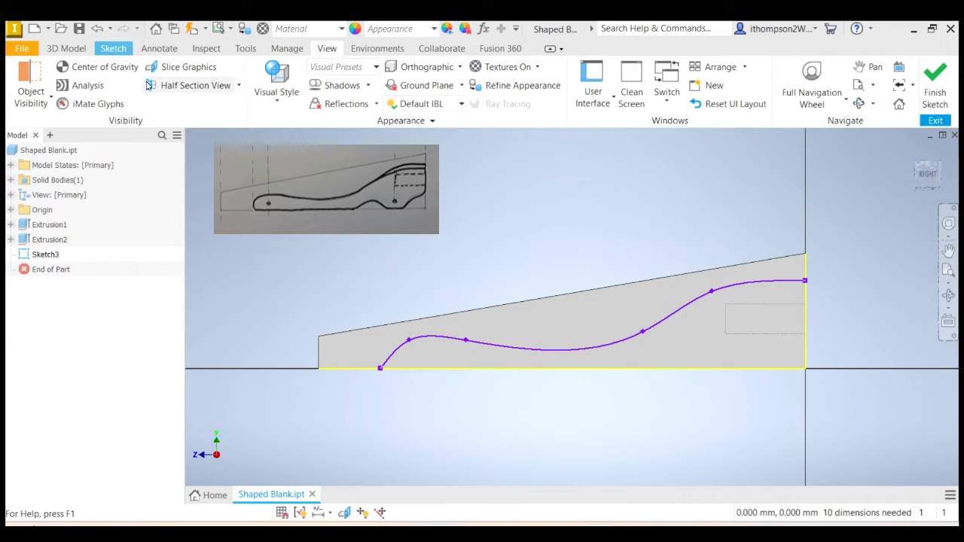
Step: Draw a three-point spline from about 13 mm up the tall end to the base edge about 31 mm in, and change its fit method
{"action": "left_click", "coordinate": [113, 49]}
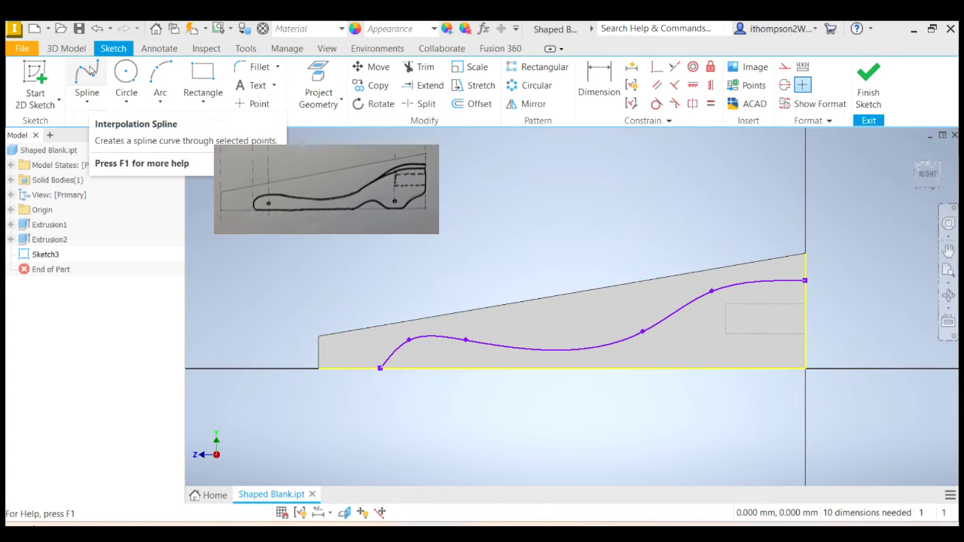
{"action": "left_click", "coordinate": [87, 88]}
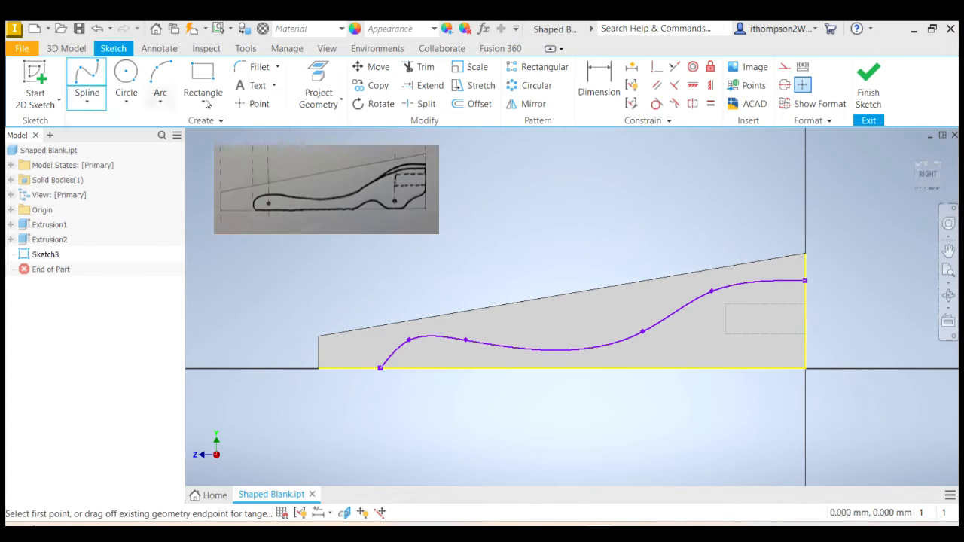
{"action": "left_click", "coordinate": [805, 348]}
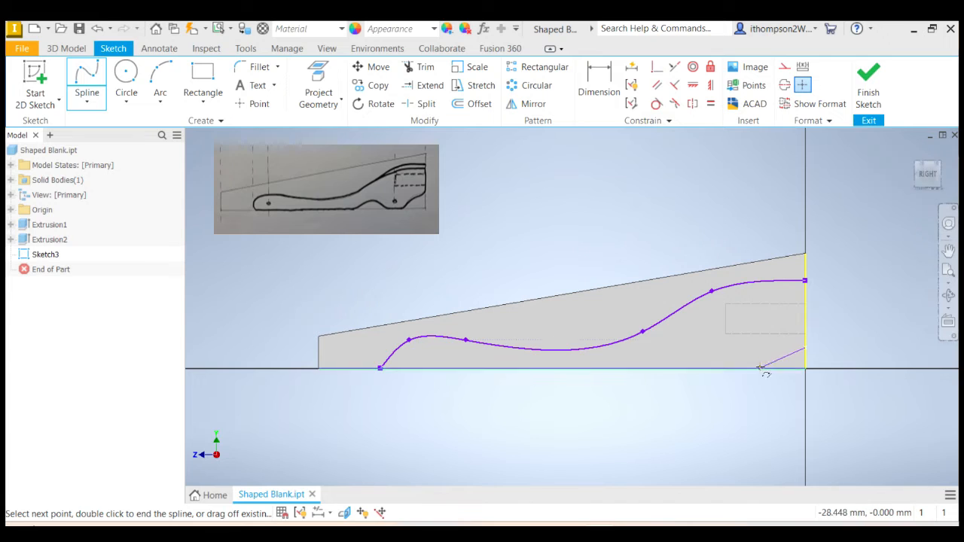
{"action": "left_click", "coordinate": [775, 353]}
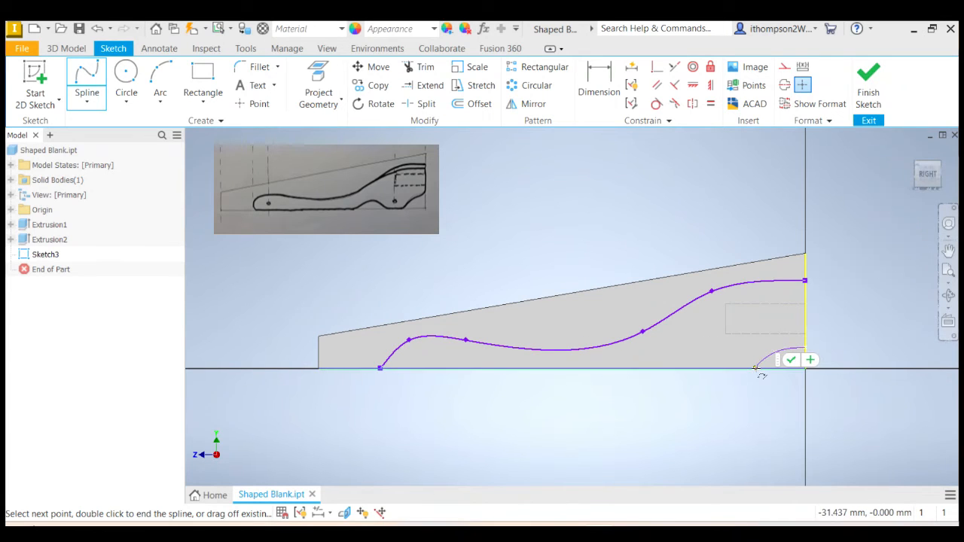
{"action": "left_click", "coordinate": [755, 369]}
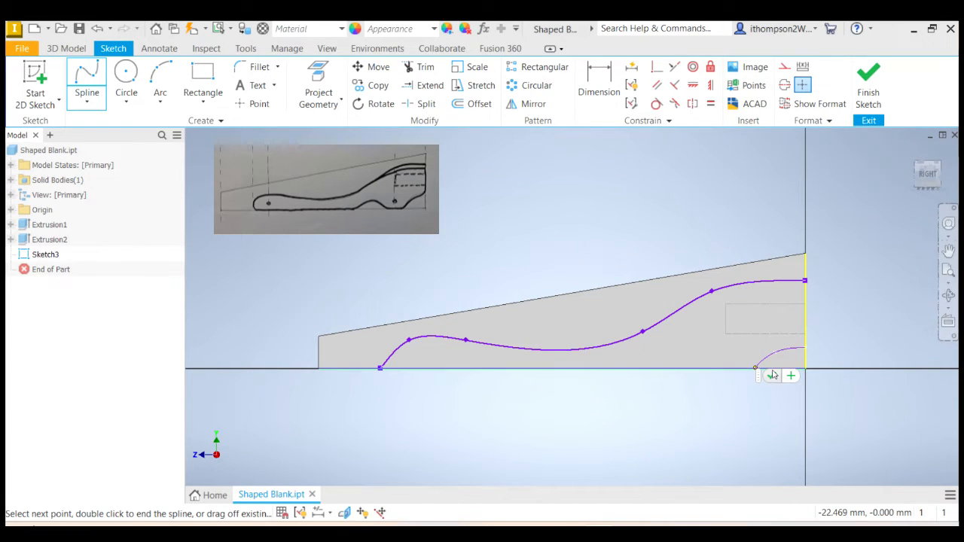
{"action": "left_click", "coordinate": [772, 375]}
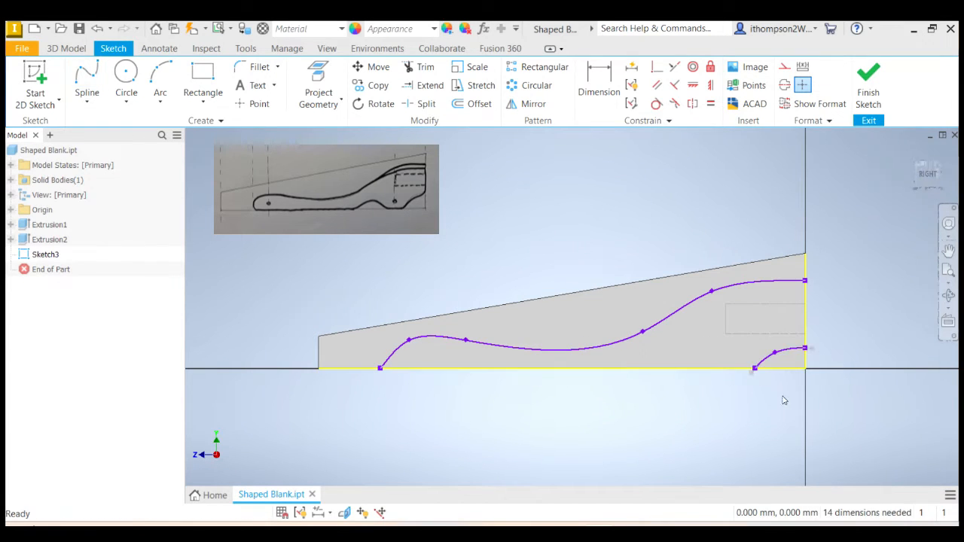
{"action": "right_click", "coordinate": [793, 353]}
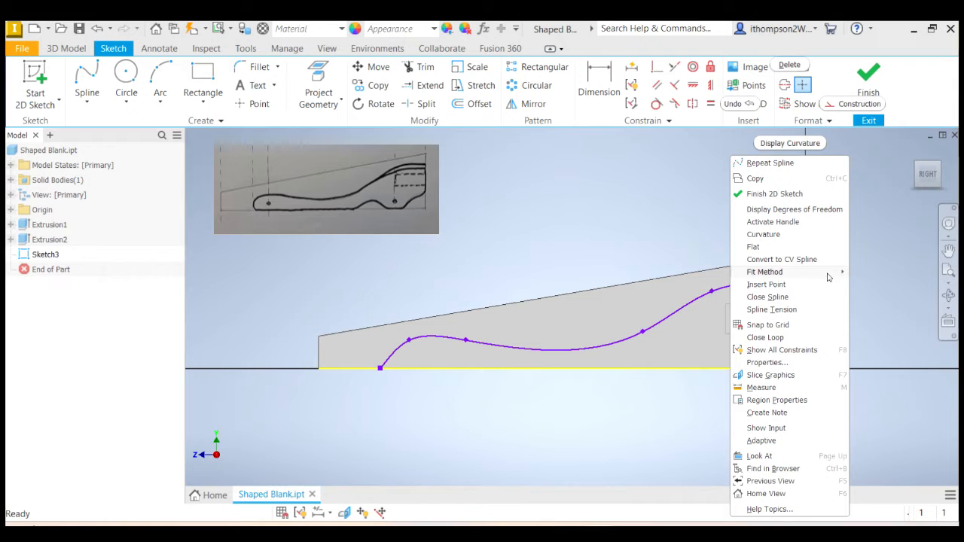
{"action": "mouse_move", "coordinate": [829, 276]}
{"action": "left_click", "coordinate": [872, 284]}
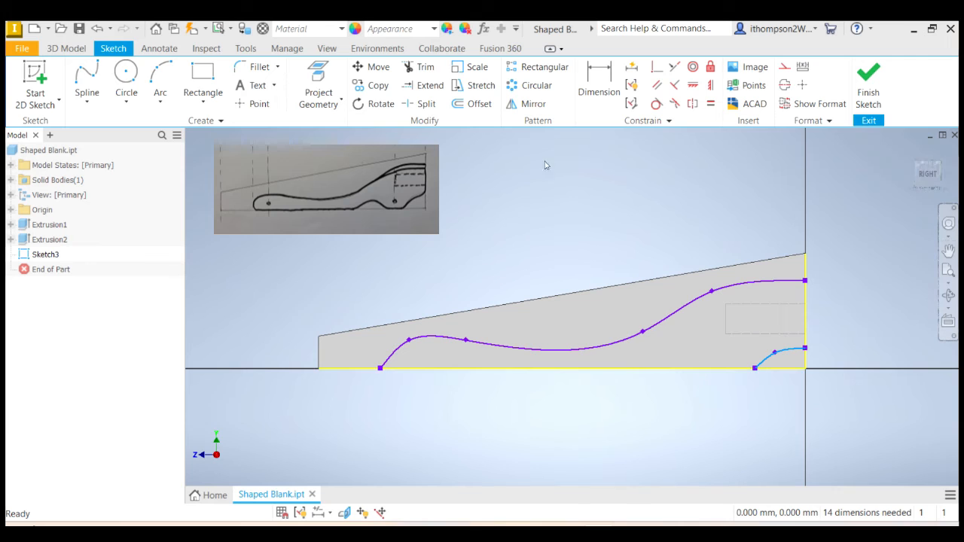
Step: Draw a three-point arch spline on the base edge, starting about 52 mm from the tall end and peaking about 18 mm high, and choose its fit method
{"action": "left_click", "coordinate": [93, 76]}
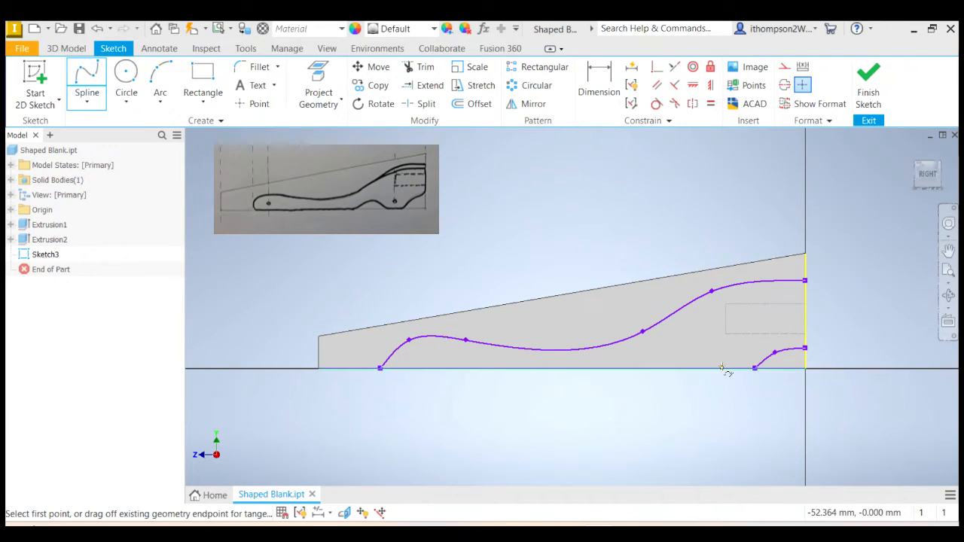
{"action": "left_click", "coordinate": [721, 368]}
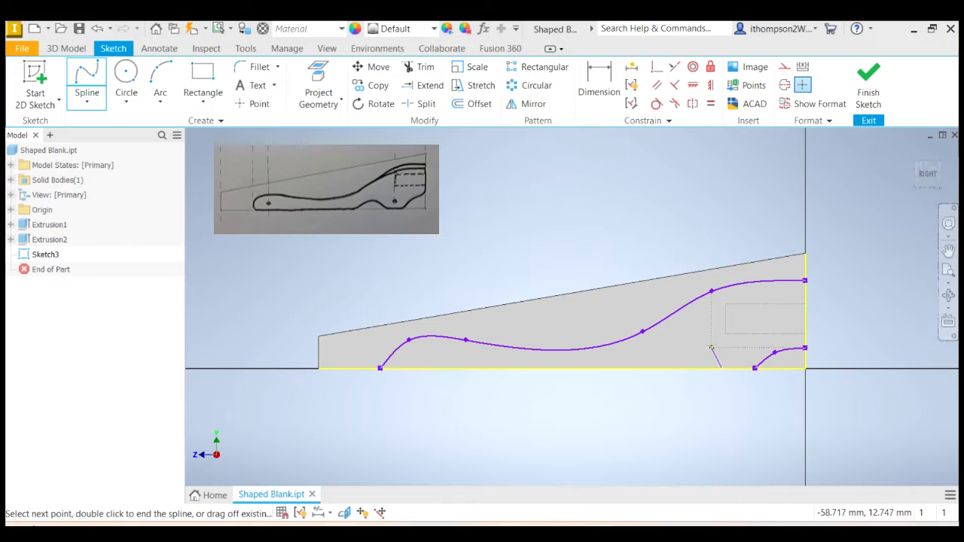
{"action": "left_click", "coordinate": [700, 340]}
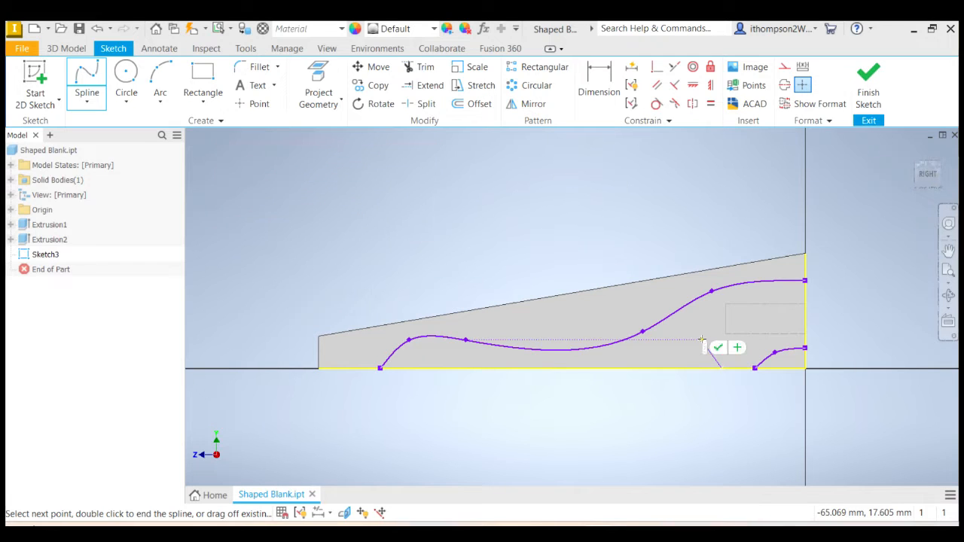
{"action": "left_click", "coordinate": [614, 368]}
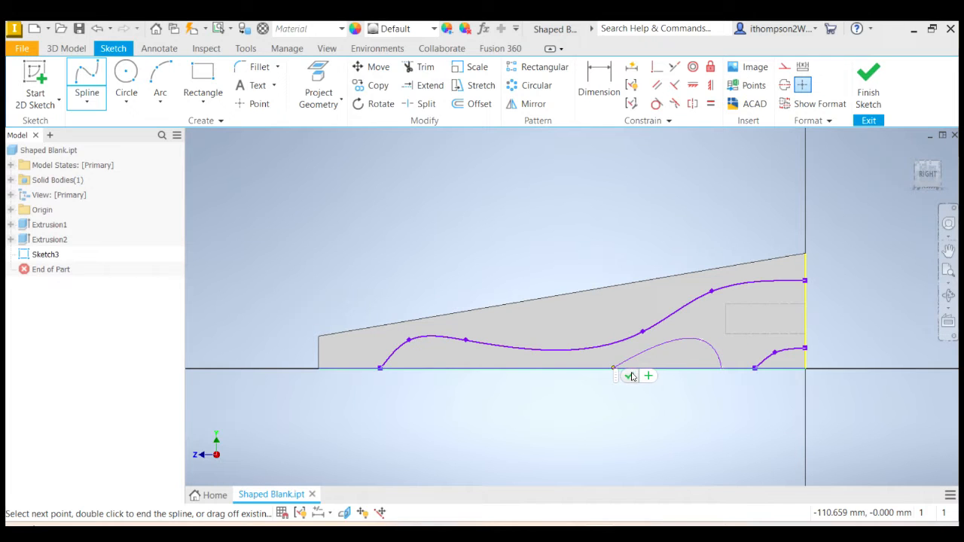
{"action": "left_click", "coordinate": [632, 375]}
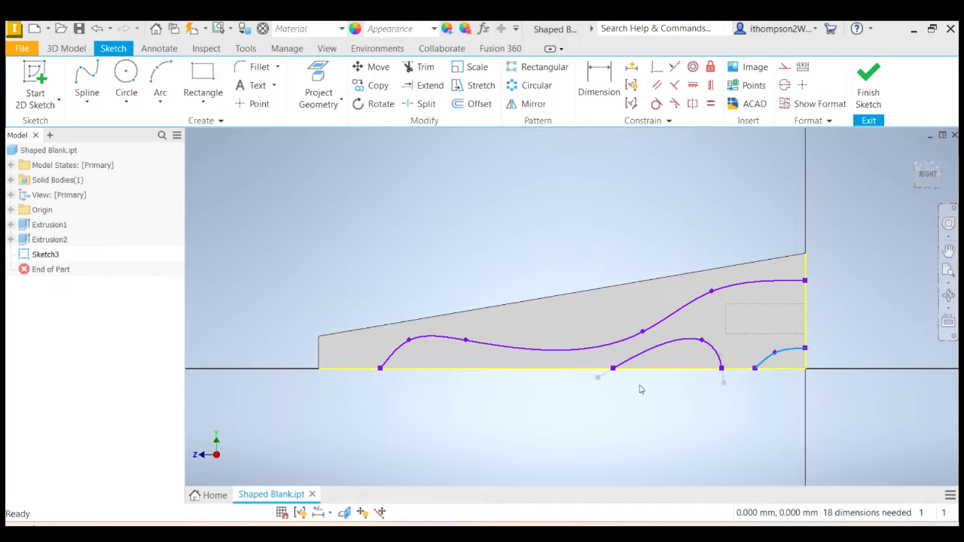
{"action": "right_click", "coordinate": [667, 347]}
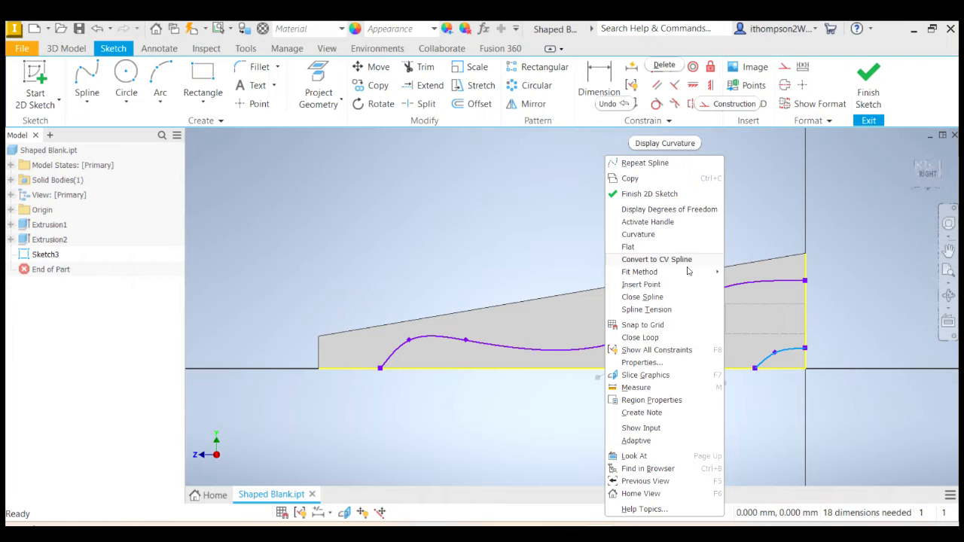
{"action": "mouse_move", "coordinate": [688, 272]}
{"action": "left_click", "coordinate": [755, 272]}
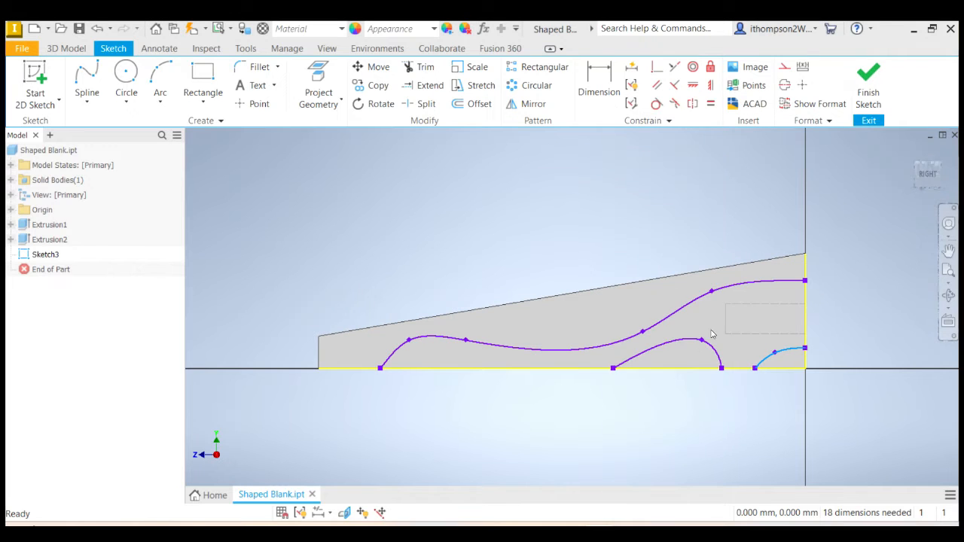
Step: Flatten and shorten the arch by lowering its peak point and moving its front end rearward, and nudge the body spline's point above it slightly up and forward
{"action": "left_click_drag", "start_coordinate": [702, 344], "coordinate": [704, 348]}
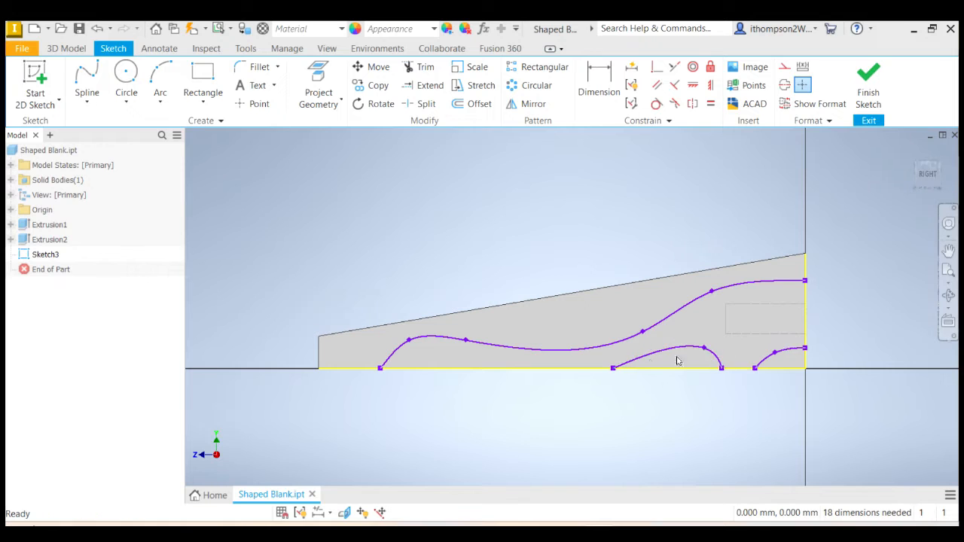
{"action": "left_click_drag", "start_coordinate": [614, 369], "coordinate": [628, 369]}
{"action": "left_click_drag", "start_coordinate": [705, 348], "coordinate": [702, 348]}
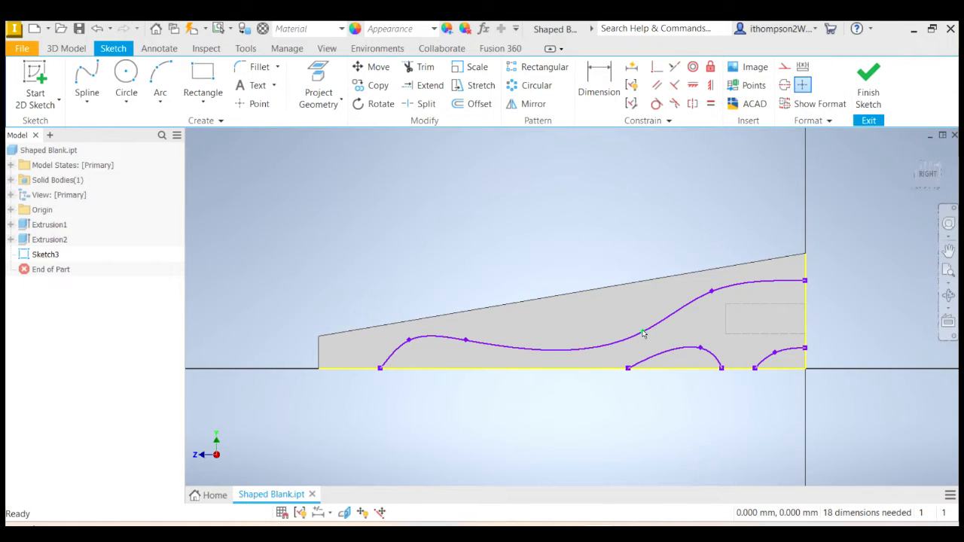
{"action": "left_click_drag", "start_coordinate": [643, 333], "coordinate": [639, 330]}
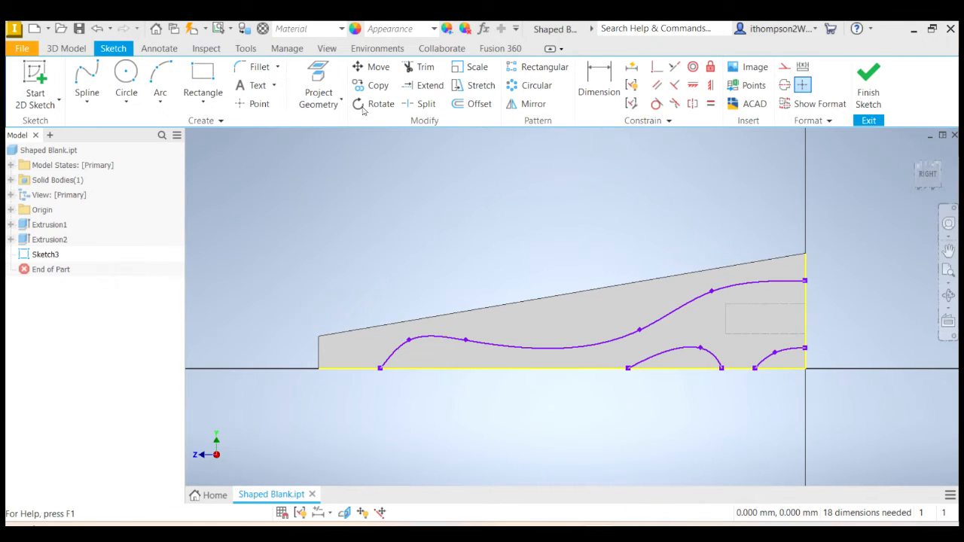
Step: Project the outline of the blank's side face into the sketch
{"action": "left_click", "coordinate": [319, 76]}
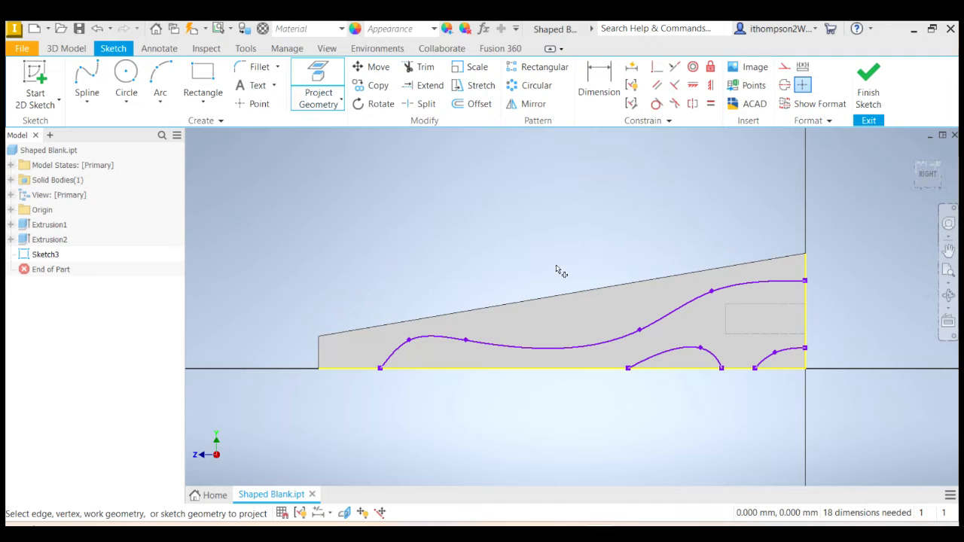
{"action": "left_click", "coordinate": [596, 314]}
{"action": "left_click", "coordinate": [594, 324]}
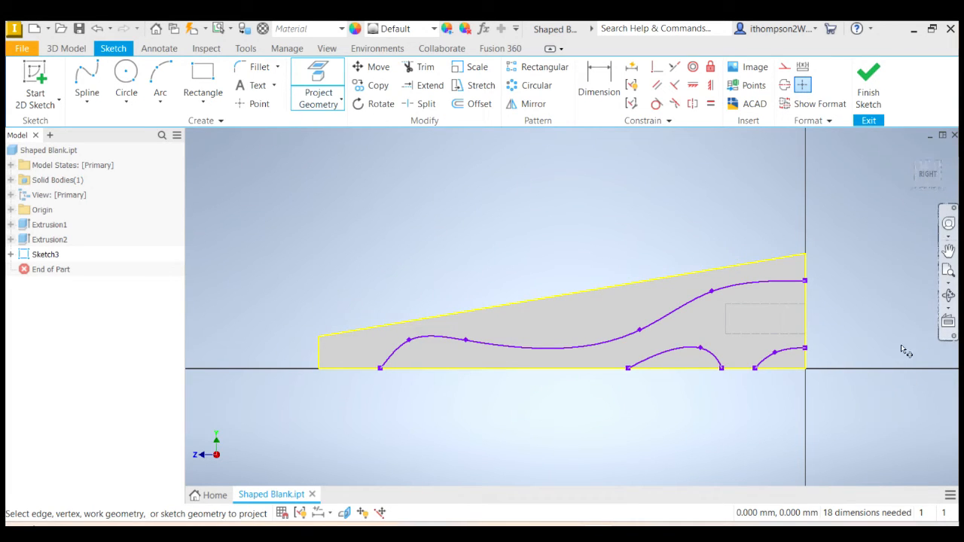
Step: Finish the profile sketch and start an Extrude
{"action": "left_click", "coordinate": [868, 84]}
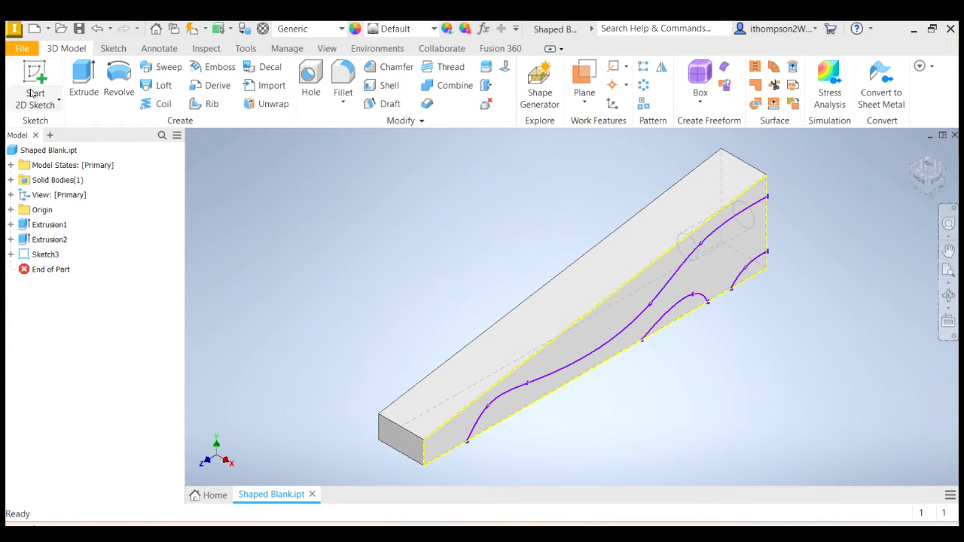
{"action": "left_click", "coordinate": [87, 75]}
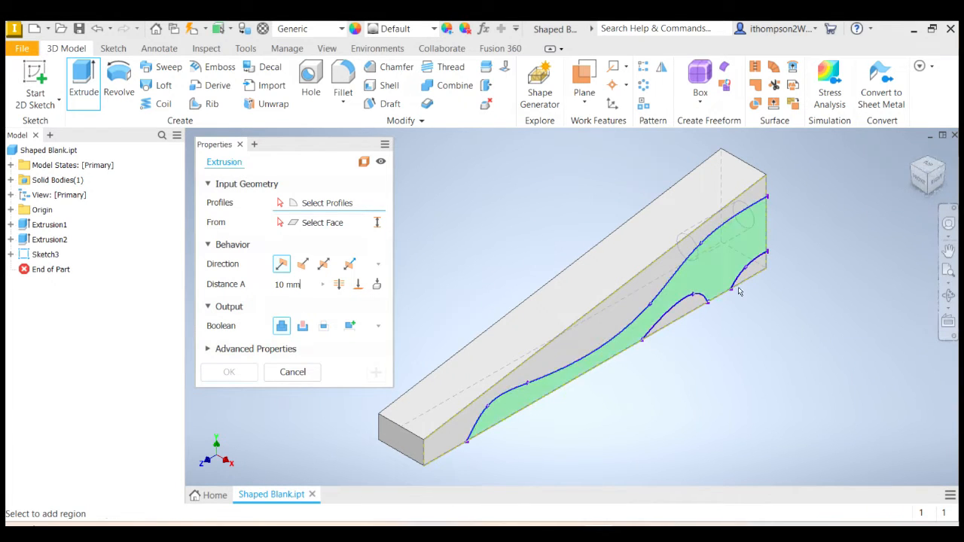
{"action": "left_click", "coordinate": [761, 271]}
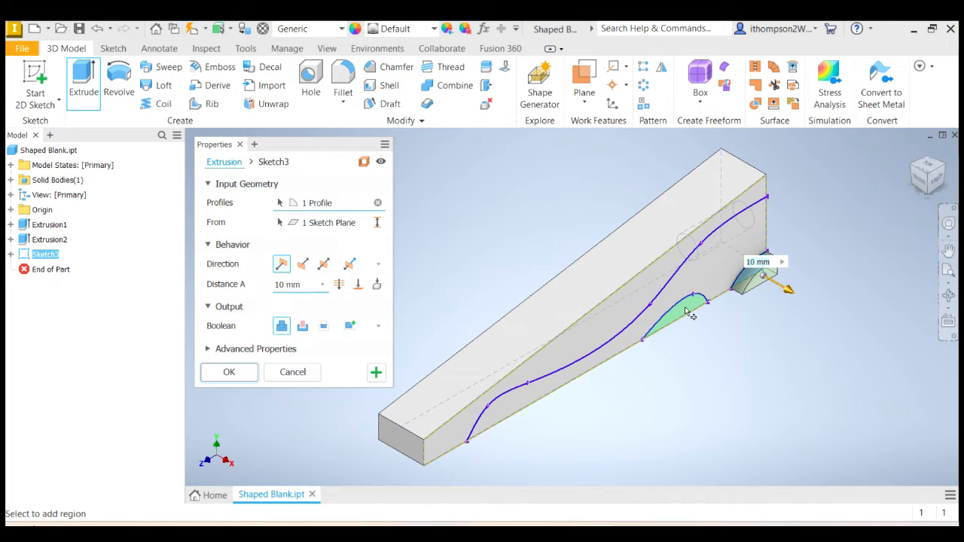
{"action": "scroll", "coordinate": [700, 314], "scroll_direction": "up", "scroll_amount": 5}
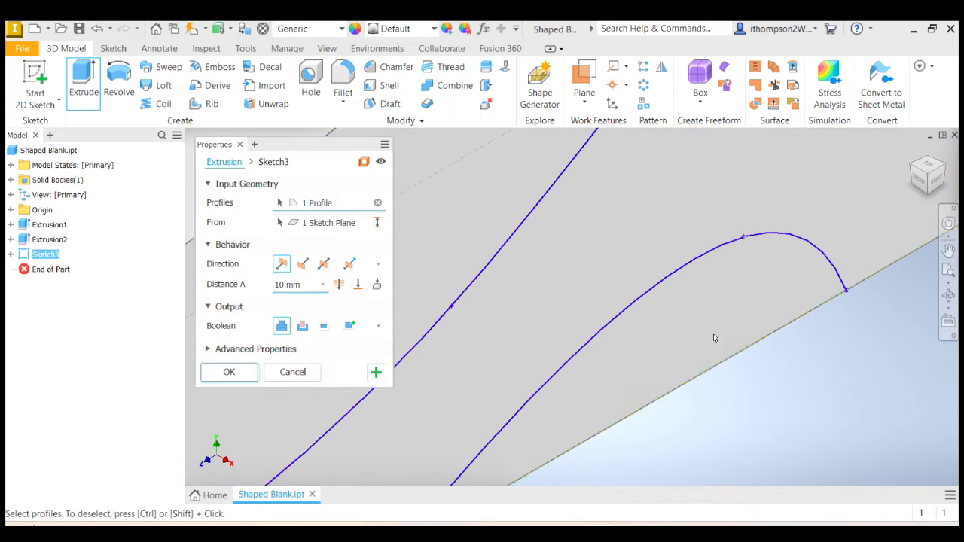
{"action": "left_click", "coordinate": [709, 314]}
{"action": "scroll", "coordinate": [709, 313], "scroll_direction": "down", "scroll_amount": 4}
{"action": "scroll", "coordinate": [710, 320], "scroll_direction": "down", "scroll_amount": 4}
{"action": "scroll", "coordinate": [748, 351], "scroll_direction": "up", "scroll_amount": 3}
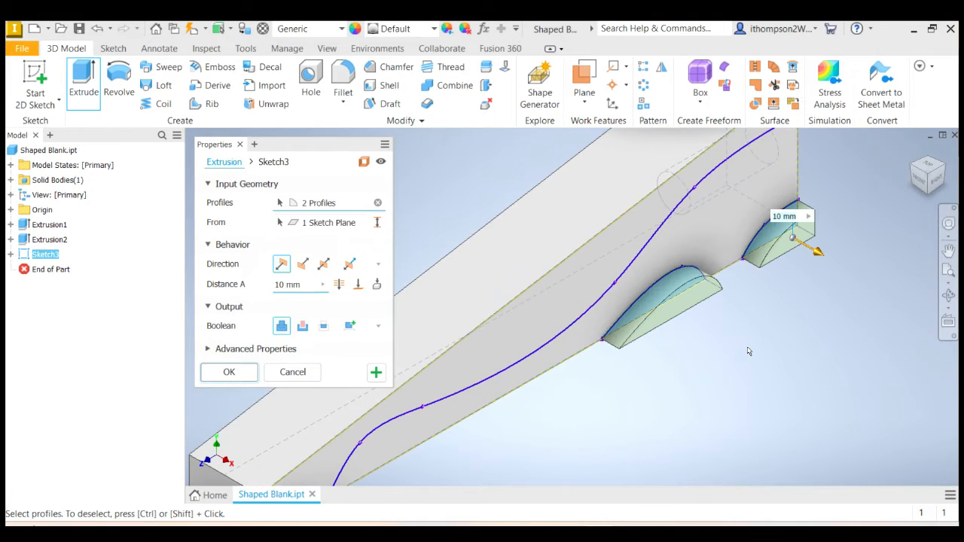
{"action": "scroll", "coordinate": [748, 351], "scroll_direction": "down", "scroll_amount": 3}
{"action": "scroll", "coordinate": [639, 292], "scroll_direction": "up", "scroll_amount": 1}
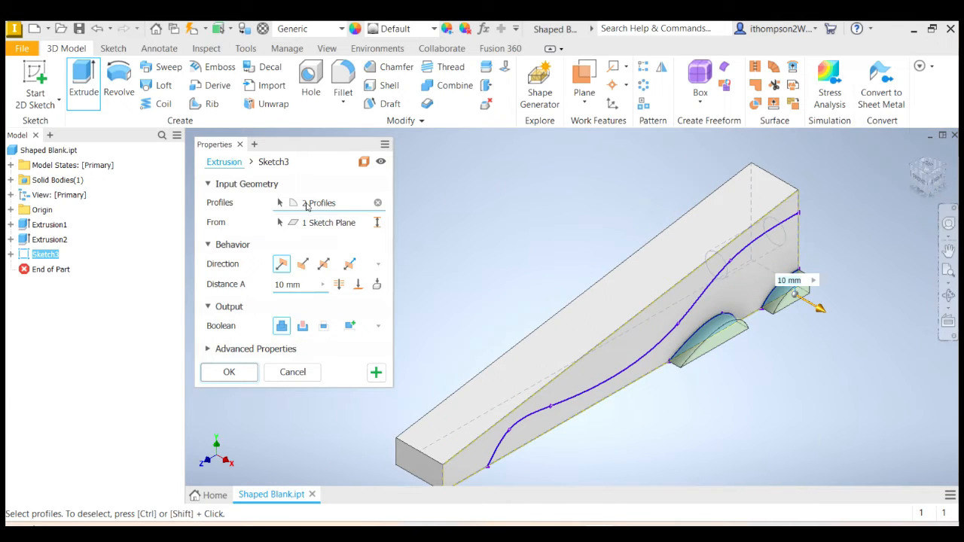
{"action": "left_click", "coordinate": [379, 204]}
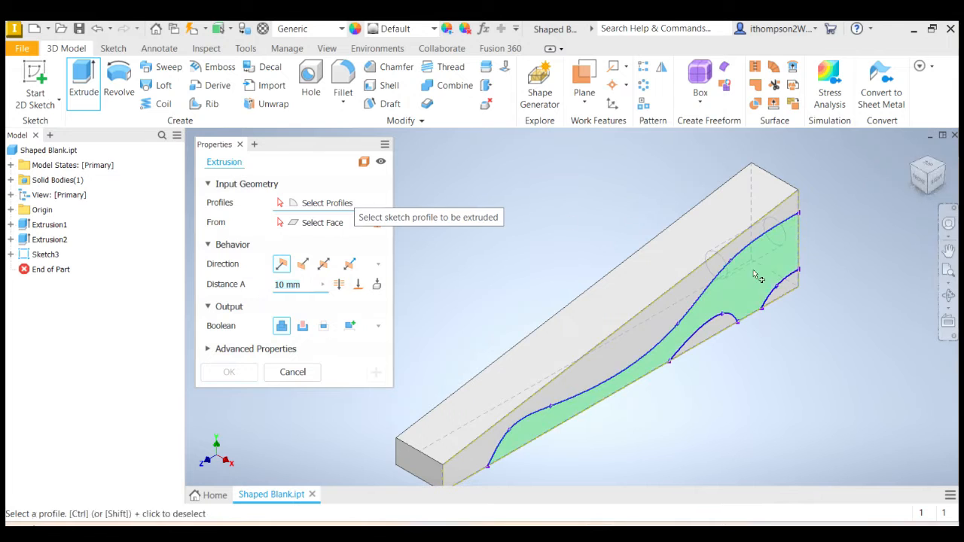
Step: Cut the three waste regions above the body spline and under the two underside curves through the blank's full width, reversing the extrusion direction
{"action": "left_click", "coordinate": [793, 291]}
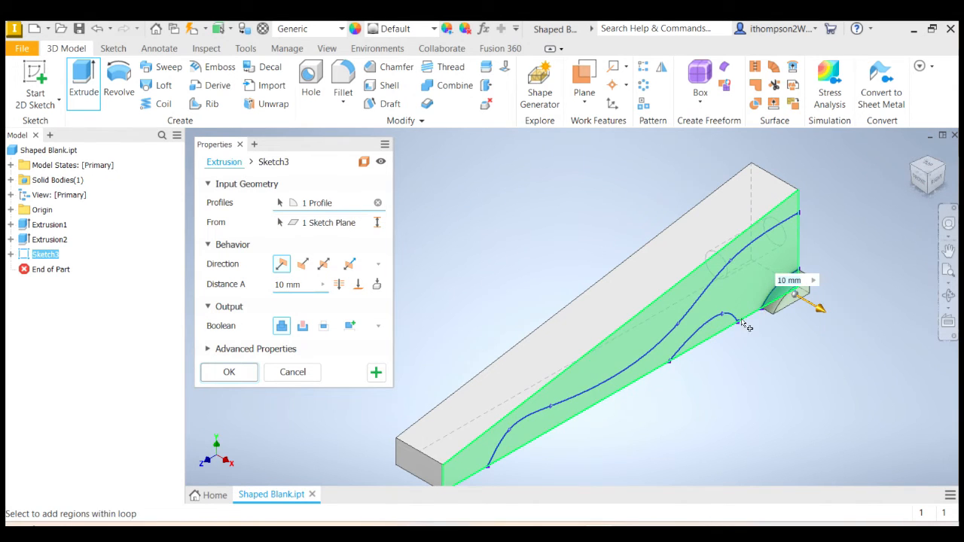
{"action": "left_click", "coordinate": [663, 304]}
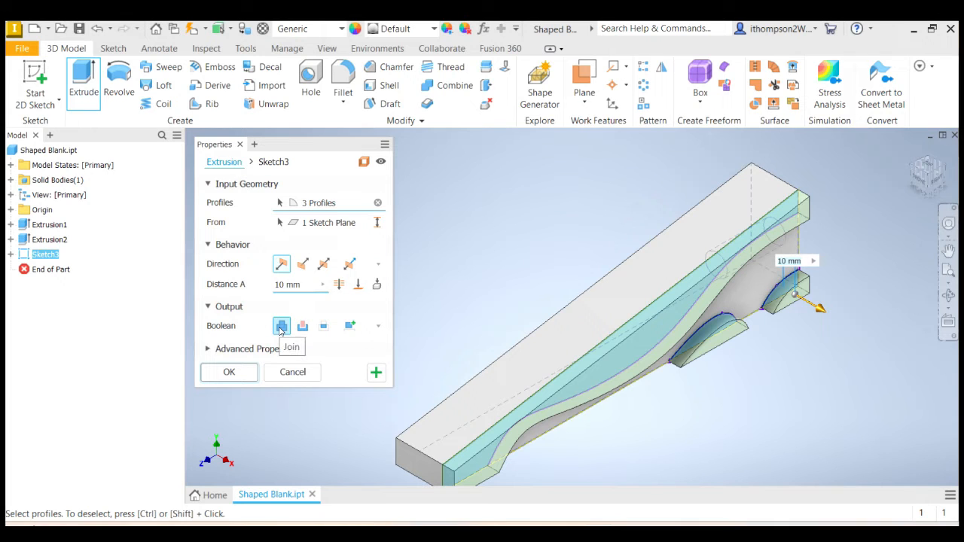
{"action": "left_click", "coordinate": [302, 265]}
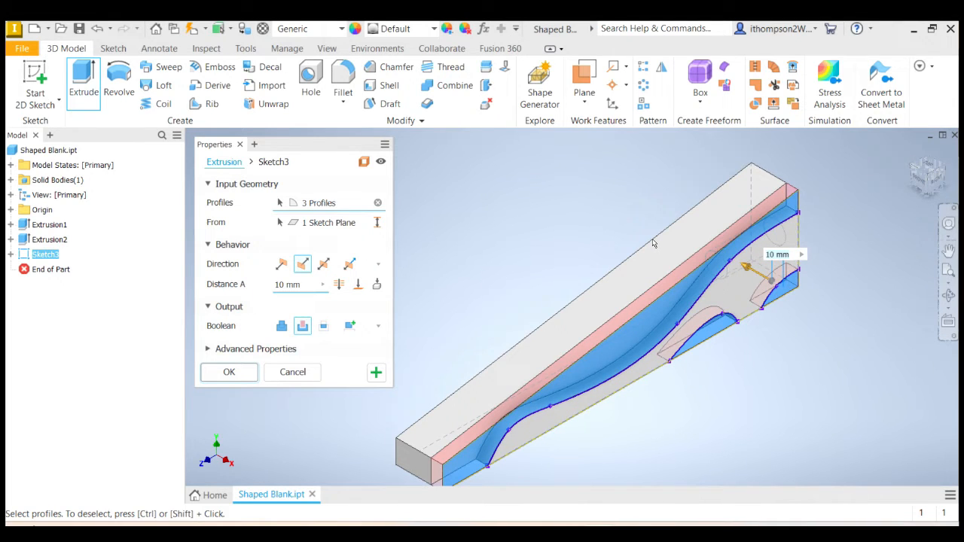
{"action": "left_click", "coordinate": [339, 286]}
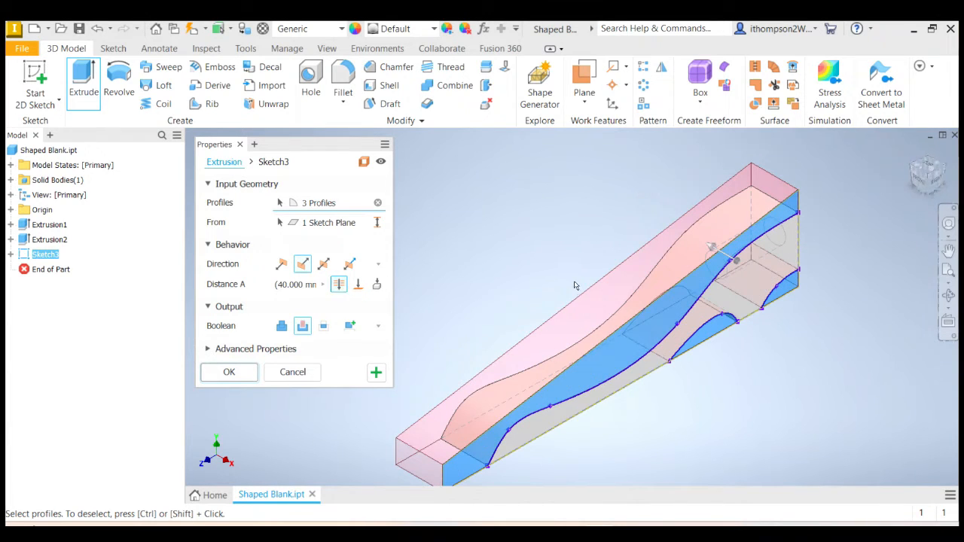
{"action": "left_click", "coordinate": [229, 372]}
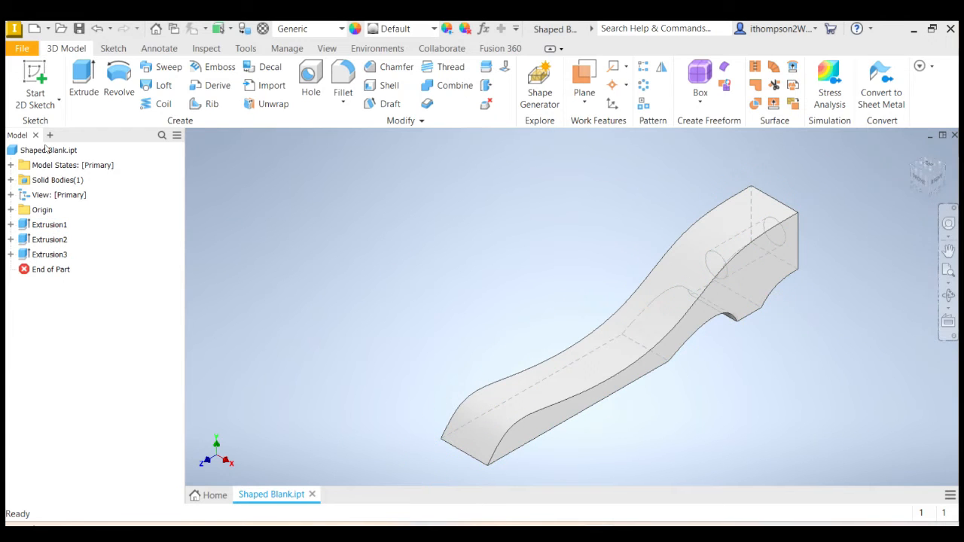
Step: Rename the Extrusion1 feature as Blank
{"action": "left_click", "coordinate": [49, 224]}
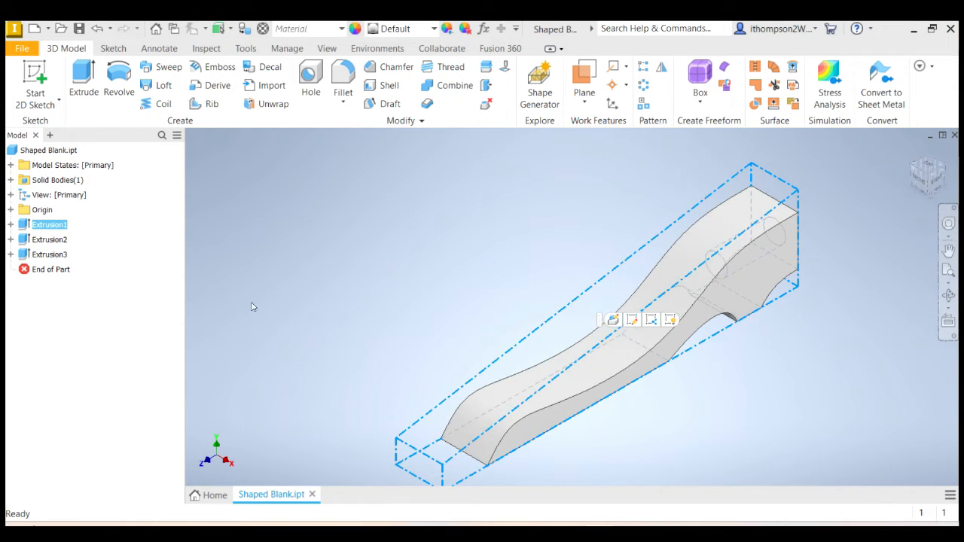
{"action": "left_click", "coordinate": [59, 228]}
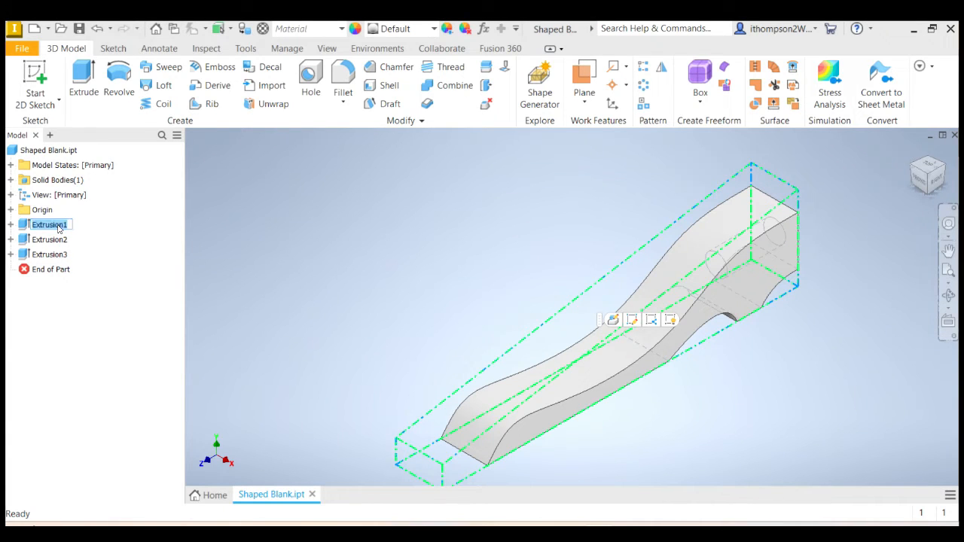
{"action": "type", "text": "Blank"}
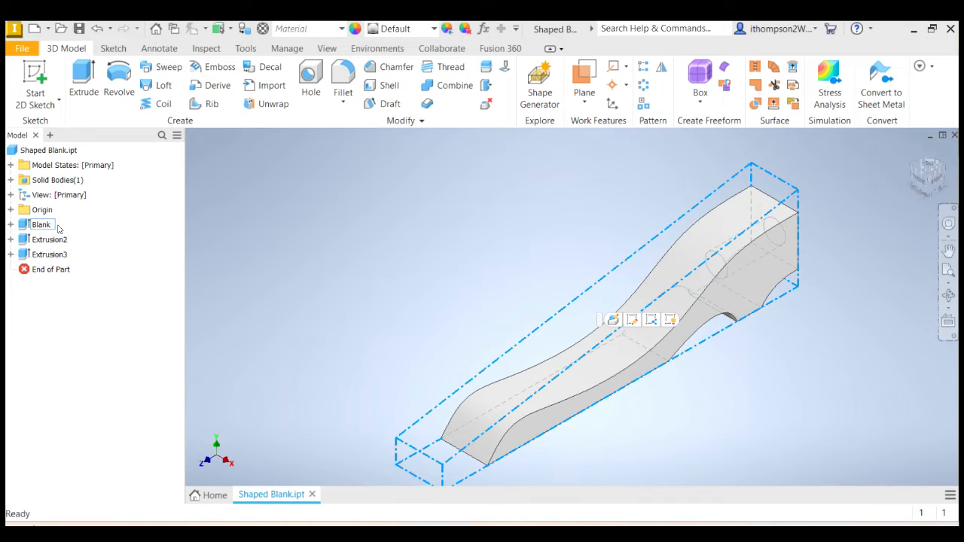
{"action": "key", "text": "Return"}
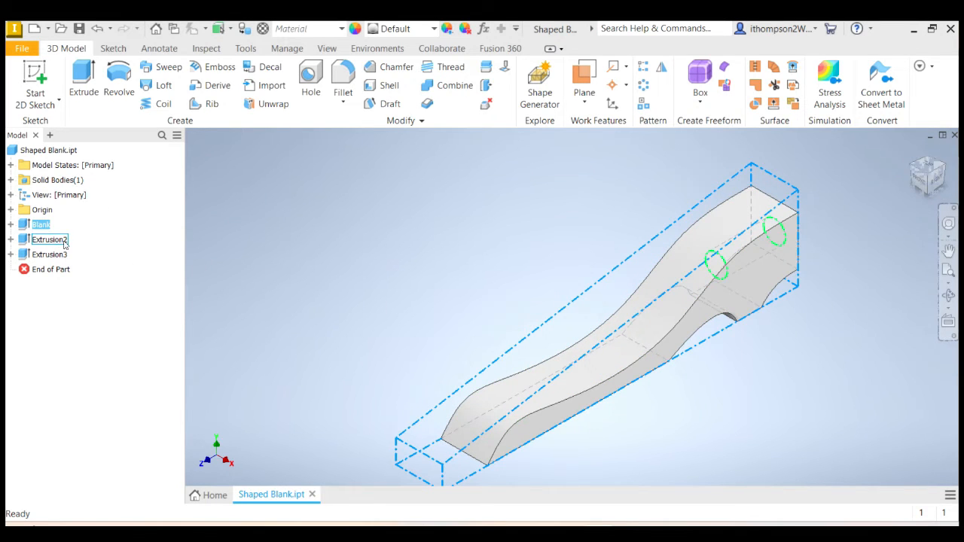
Step: Rename the Extrusion2 feature as CO2 Cyl Hole
{"action": "left_click", "coordinate": [49, 239]}
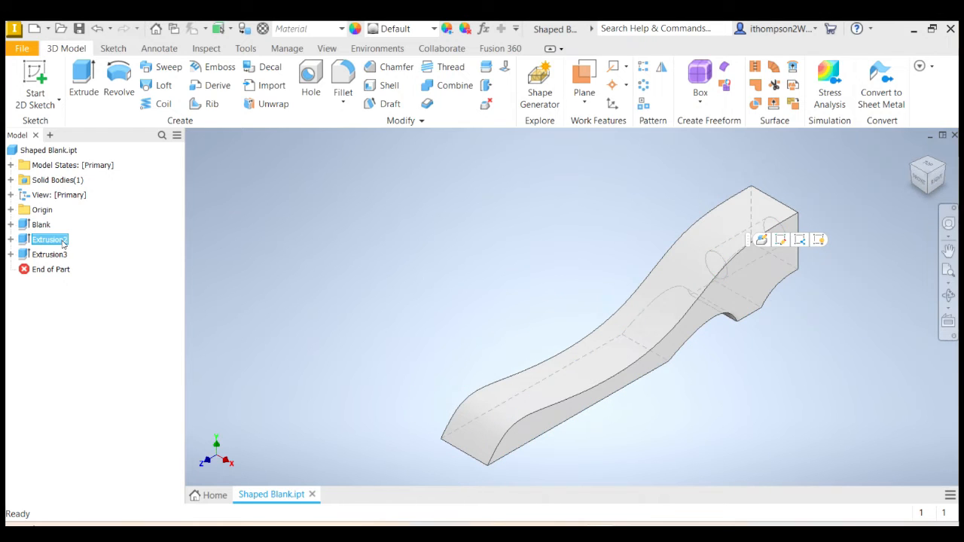
{"action": "left_click", "coordinate": [63, 242]}
{"action": "type", "text": "c"}
{"action": "type", "text": "O2 Cyl Hole"}
{"action": "key", "text": "Return"}
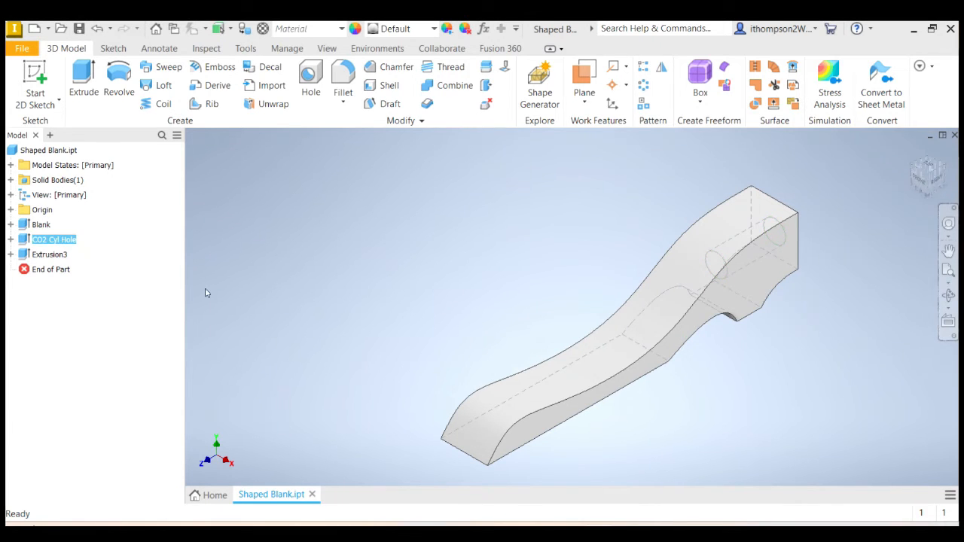
Step: Rename the Extrusion3 feature as Side Profile
{"action": "left_click", "coordinate": [60, 257]}
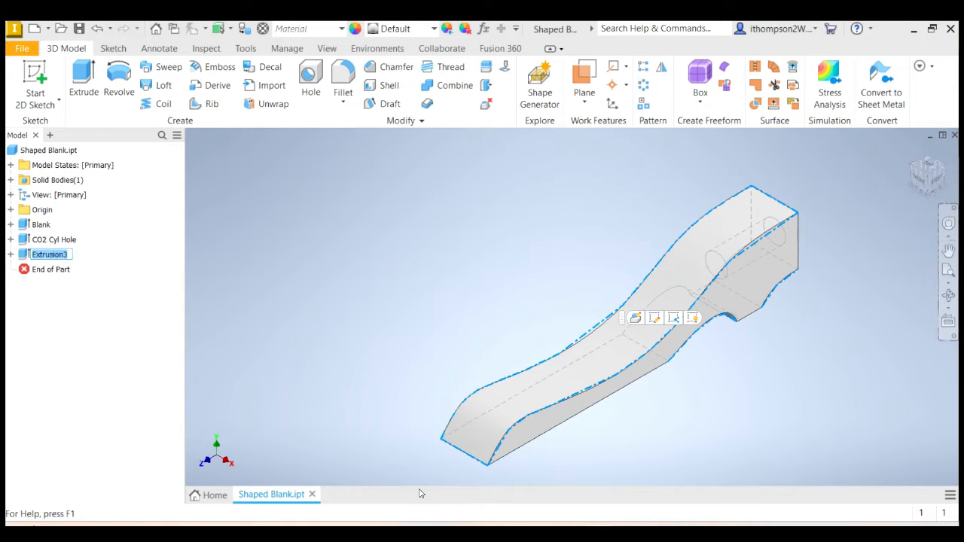
{"action": "type", "text": "Side Profile"}
{"action": "key", "text": "Return"}
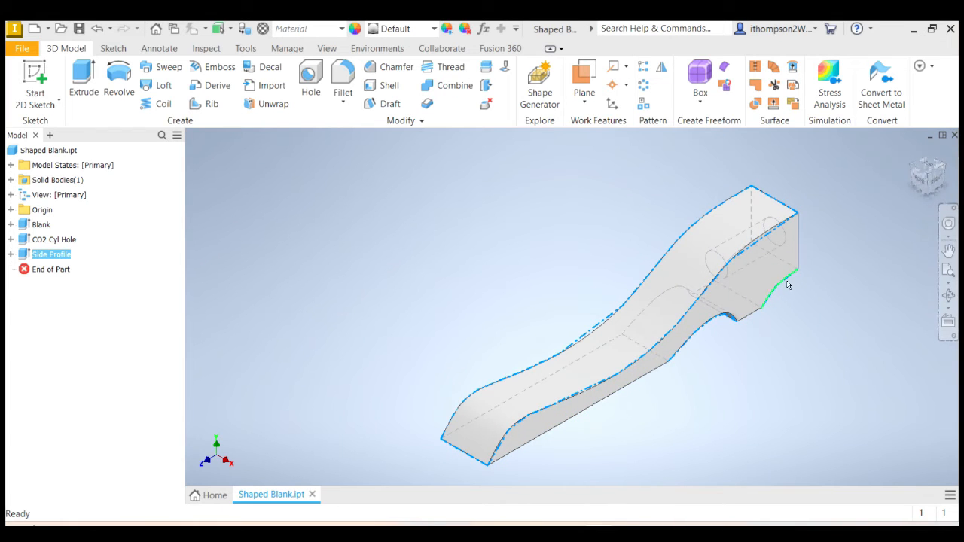
Step: Start a new 2D sketch on the long flat underside face of the shaped body
{"action": "left_click", "coordinate": [932, 192]}
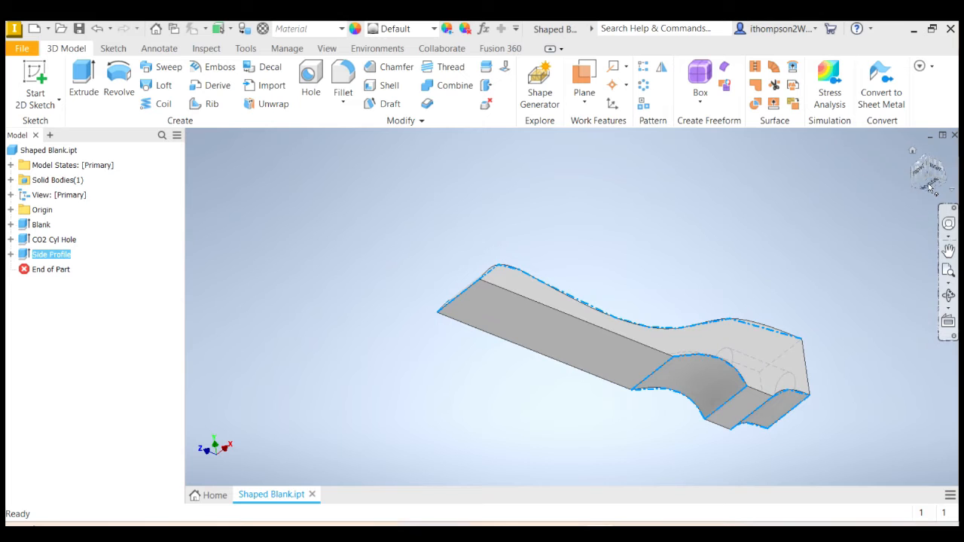
{"action": "left_click", "coordinate": [931, 188]}
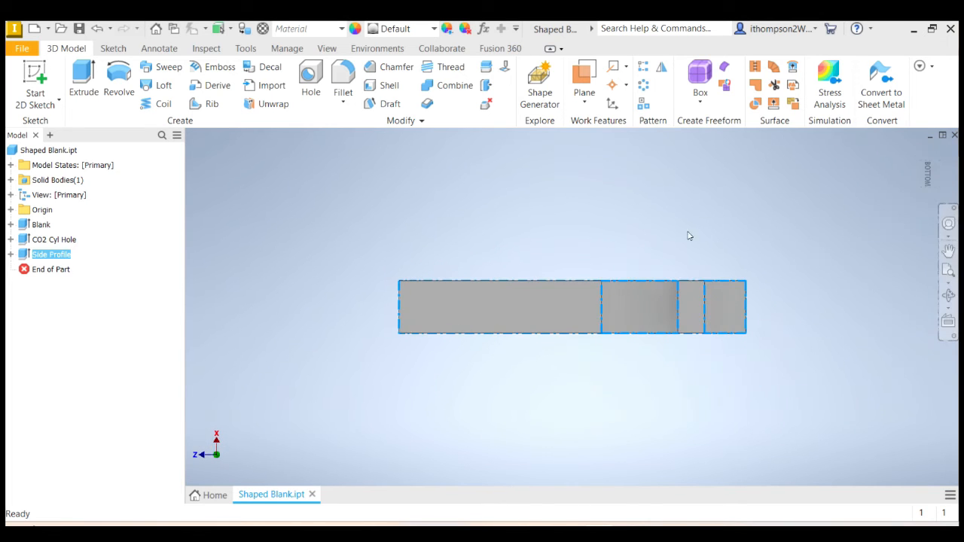
{"action": "left_click", "coordinate": [927, 173]}
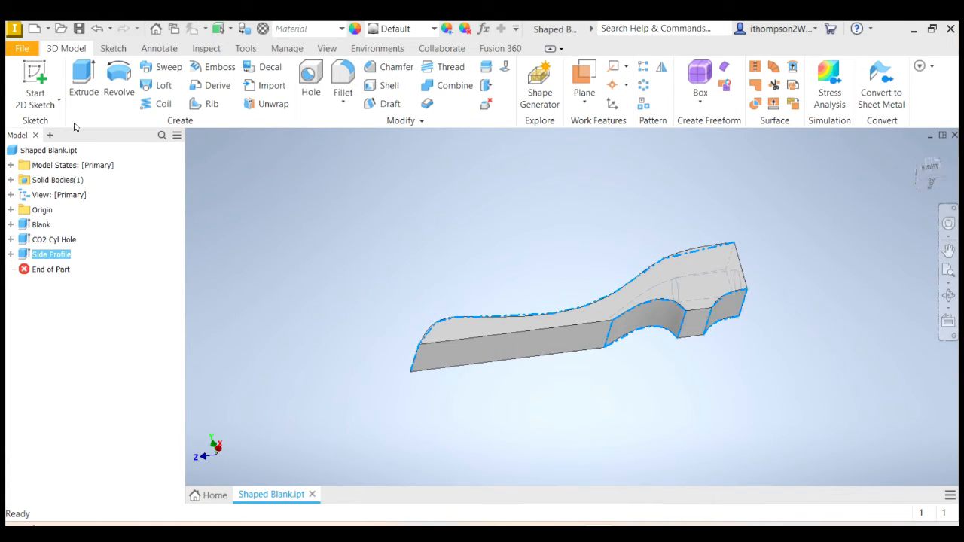
{"action": "left_click", "coordinate": [47, 81]}
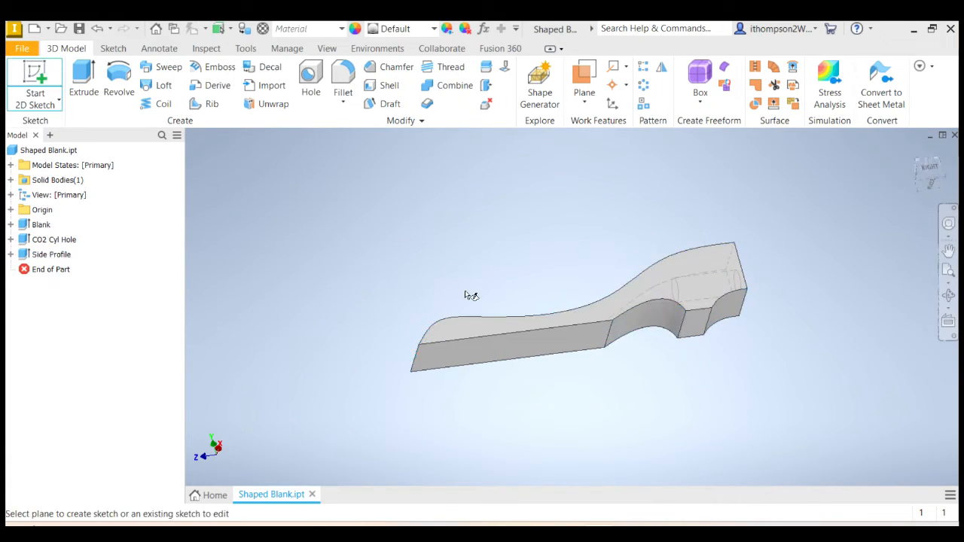
{"action": "left_click", "coordinate": [552, 345]}
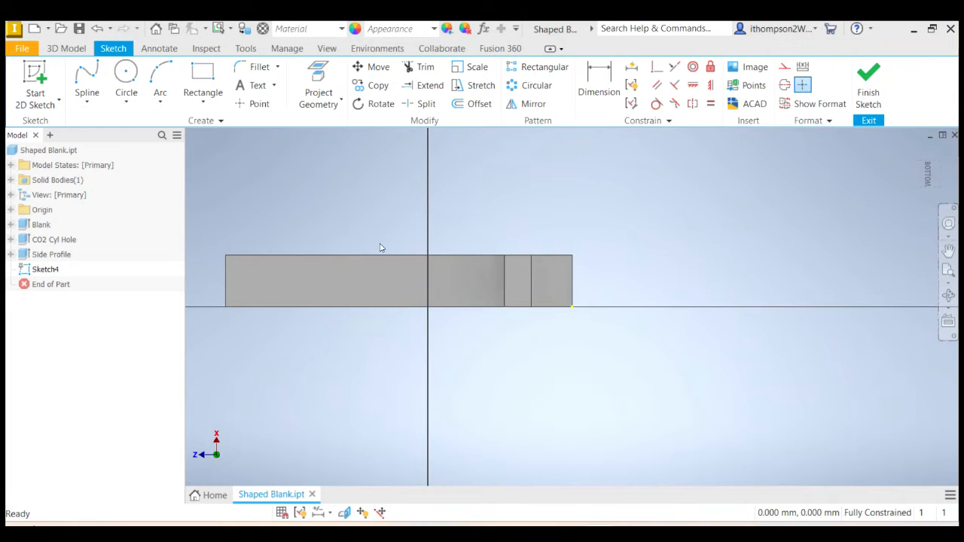
Step: Draw a lengthwise centre line across the underside, from the midpoint of the front edge to the midpoint of the rear edge
{"action": "left_click", "coordinate": [948, 271]}
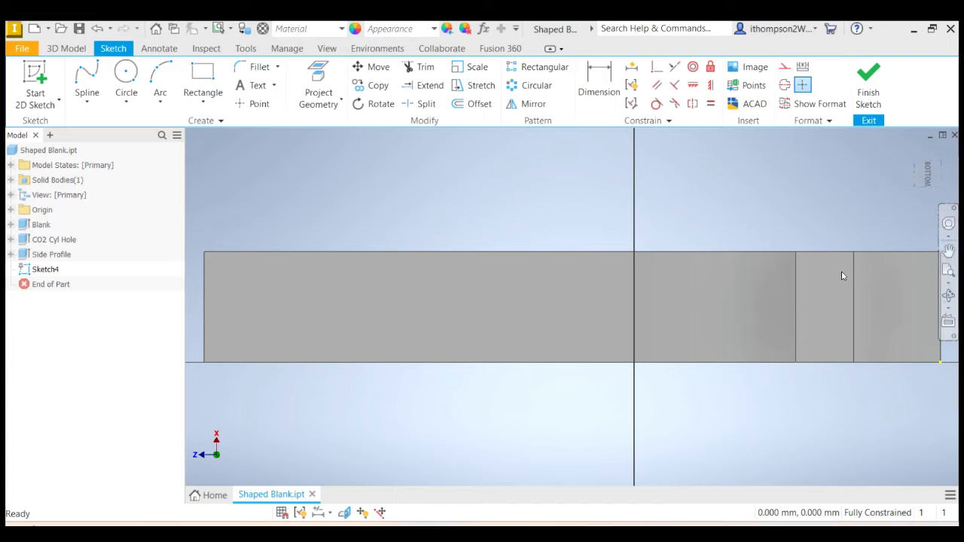
{"action": "scroll", "coordinate": [843, 276], "scroll_direction": "down", "scroll_amount": 3}
{"action": "scroll", "coordinate": [843, 276], "scroll_direction": "up", "scroll_amount": 5}
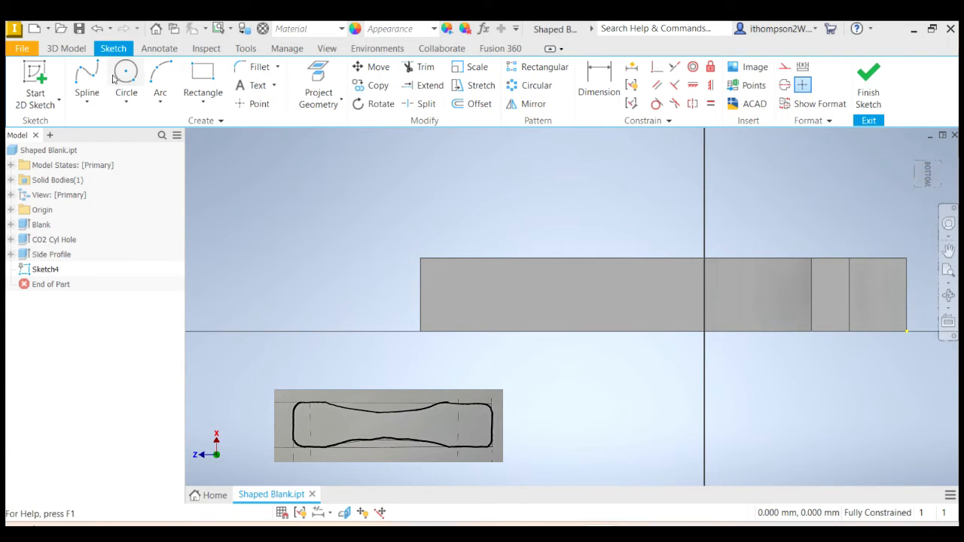
{"action": "left_click", "coordinate": [87, 105]}
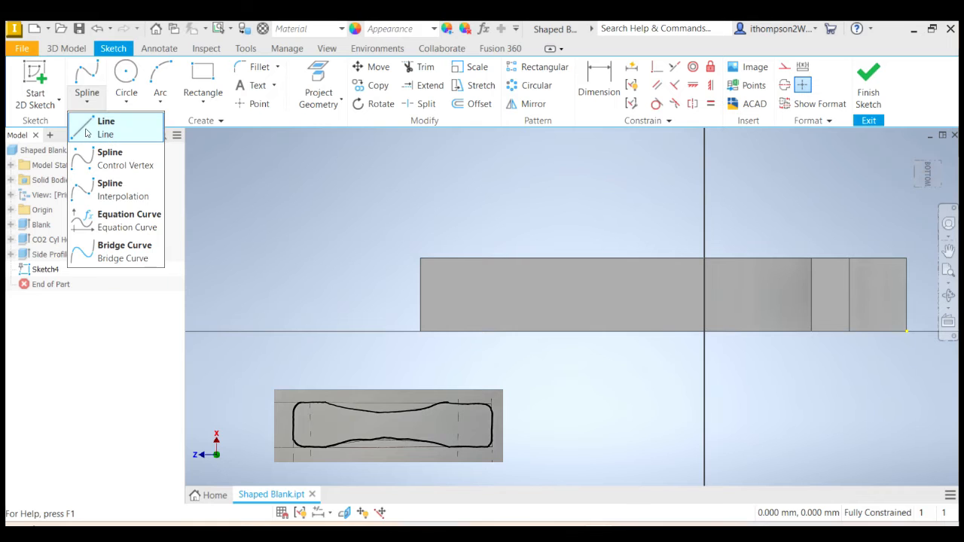
{"action": "left_click", "coordinate": [87, 133]}
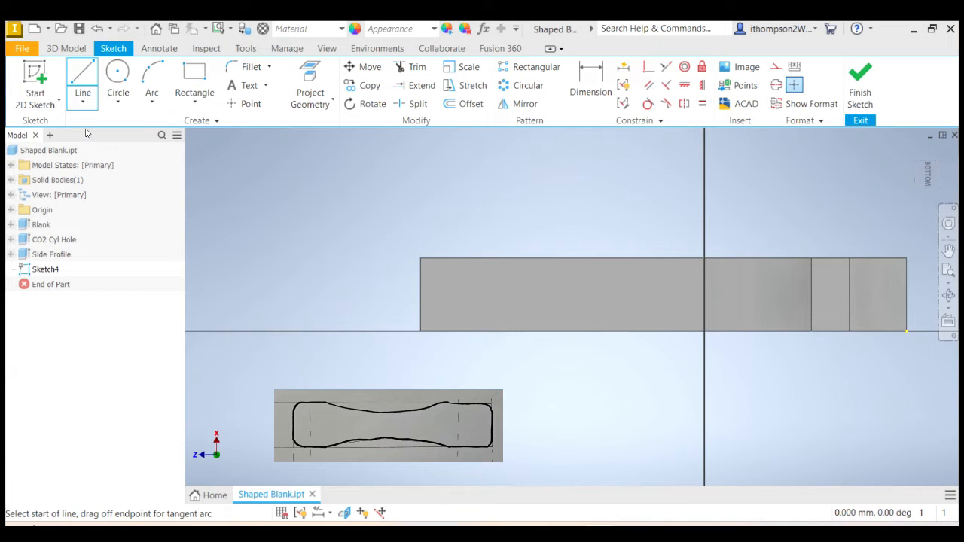
{"action": "left_click", "coordinate": [420, 294]}
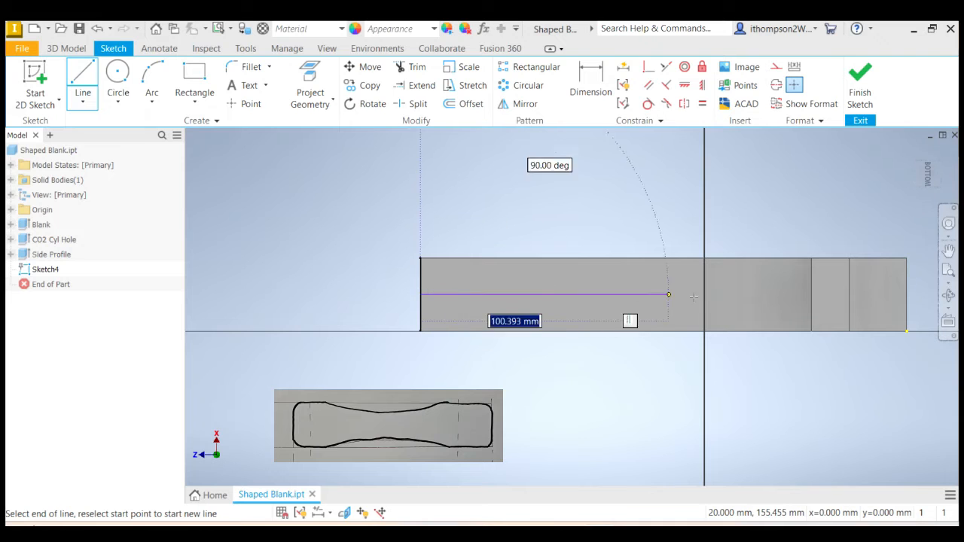
{"action": "double_click", "coordinate": [906, 294]}
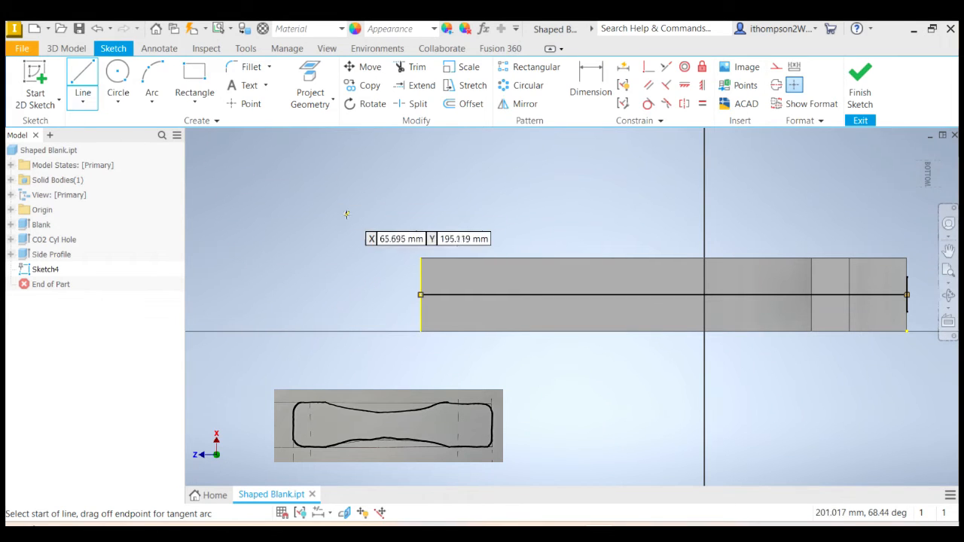
{"action": "key", "text": "Escape"}
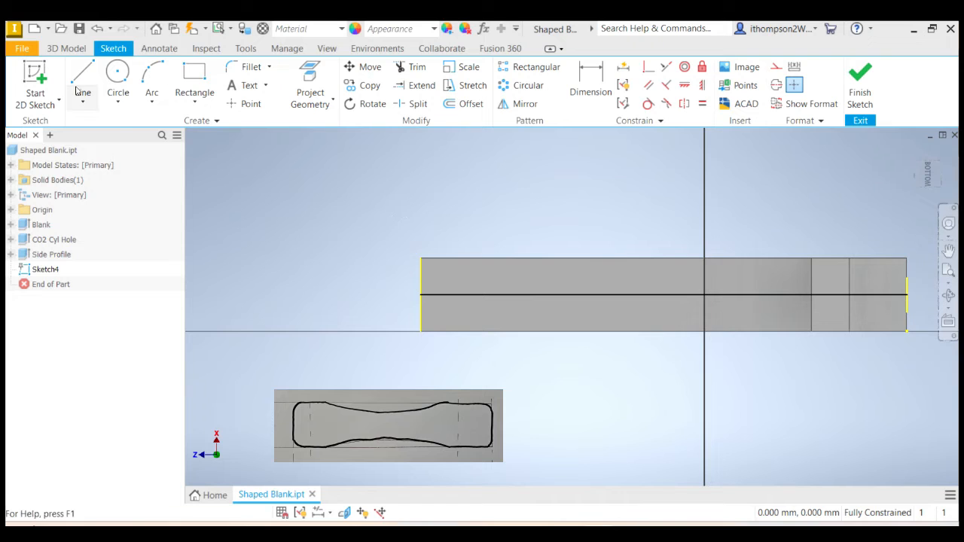
Step: Draw a three-point interpolation spline along one long edge of the underside, about 150 mm long and dipping about 7 mm toward the centre line
{"action": "left_click", "coordinate": [82, 105]}
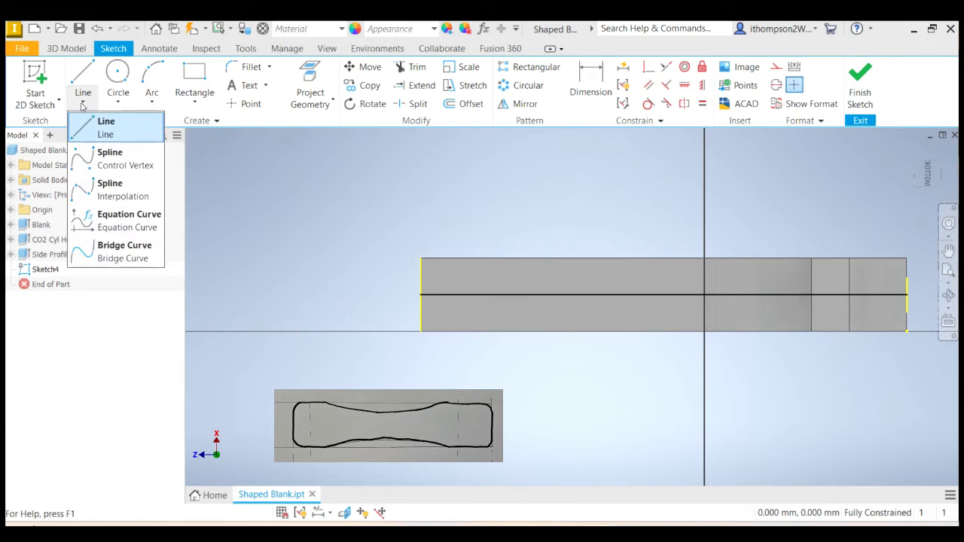
{"action": "left_click", "coordinate": [100, 193]}
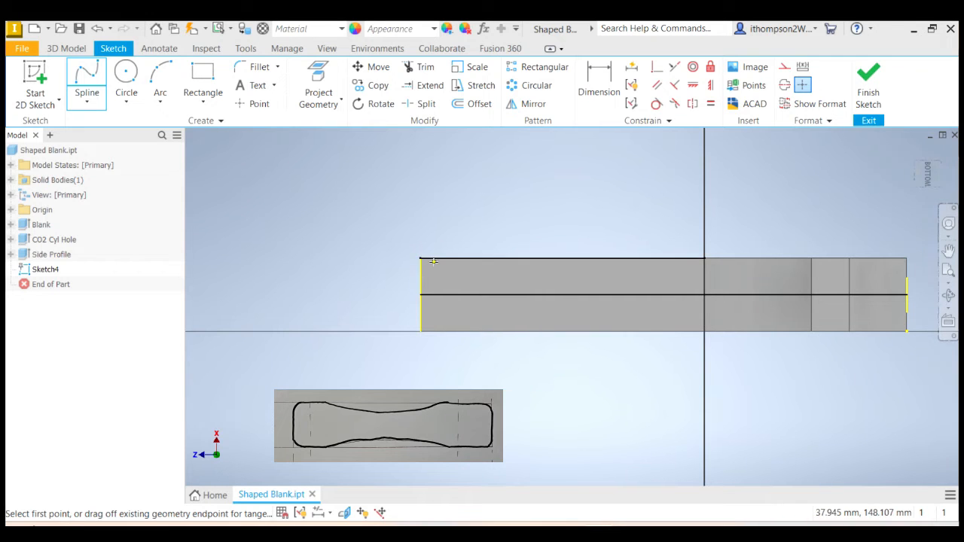
{"action": "left_click", "coordinate": [507, 260]}
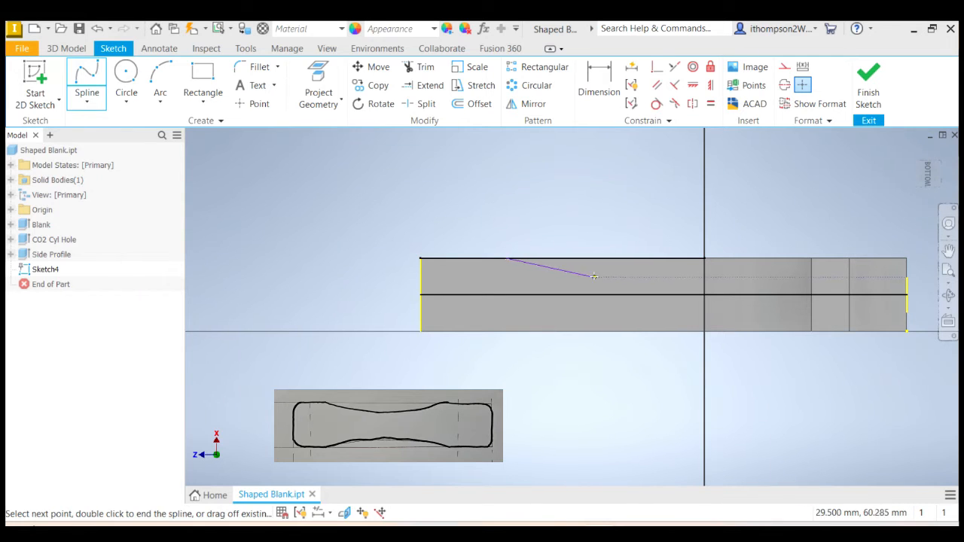
{"action": "left_click", "coordinate": [684, 272]}
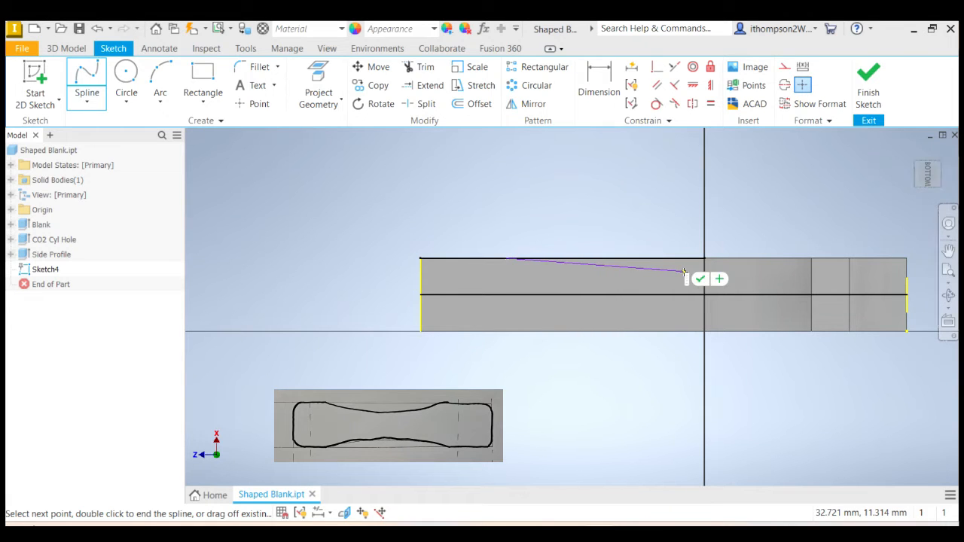
{"action": "left_click", "coordinate": [789, 258]}
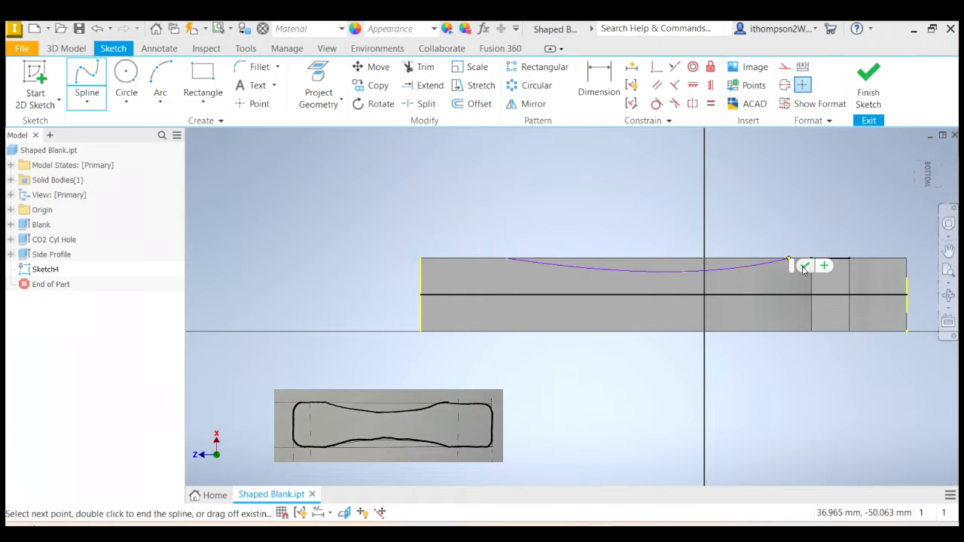
{"action": "left_click", "coordinate": [805, 266]}
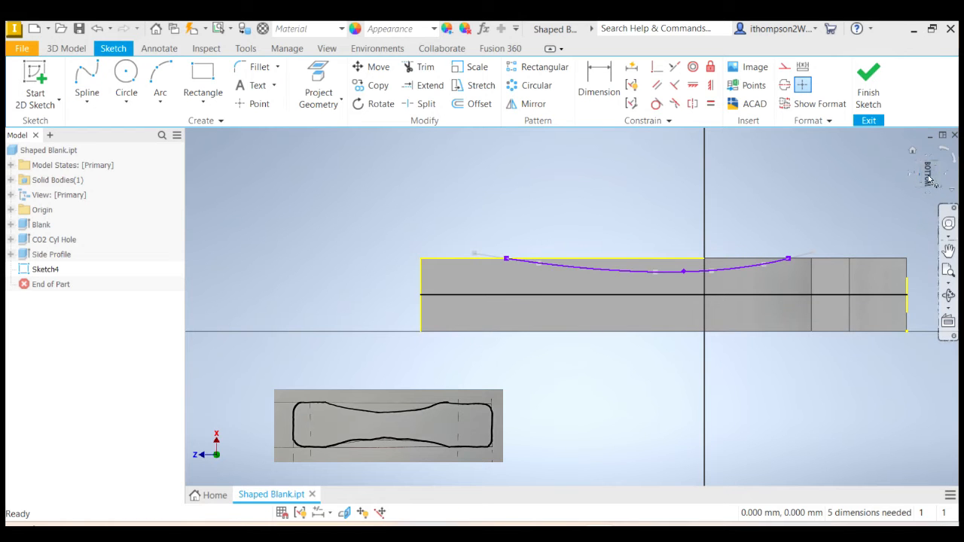
Step: Change the fit method of the new underside spline to AutoCAD
{"action": "left_click_drag", "start_coordinate": [928, 167], "coordinate": [933, 192]}
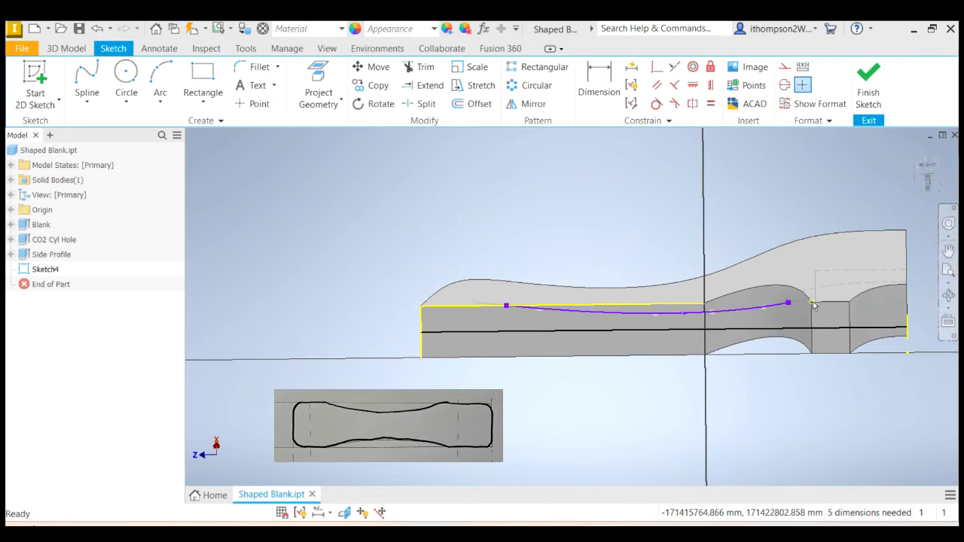
{"action": "left_click", "coordinate": [778, 308]}
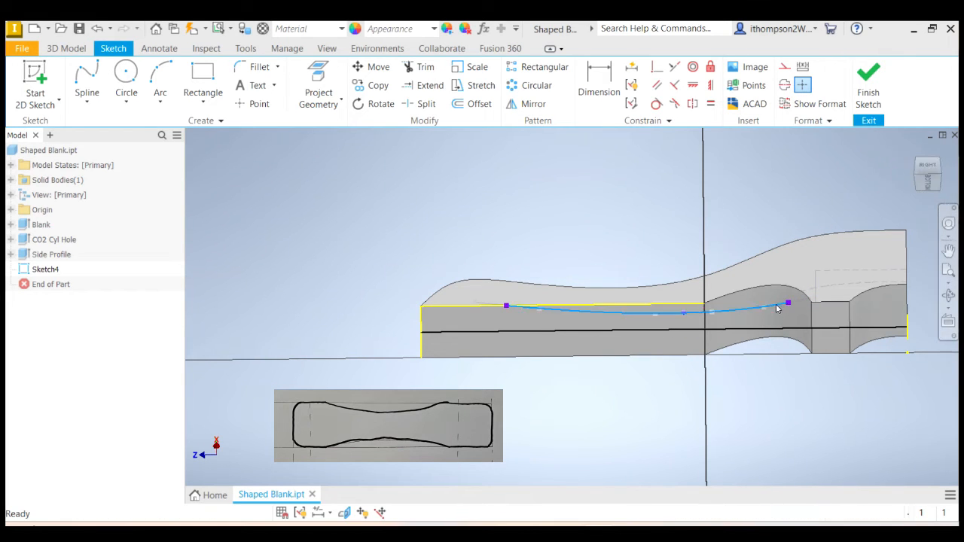
{"action": "right_click", "coordinate": [777, 307]}
{"action": "mouse_move", "coordinate": [789, 274]}
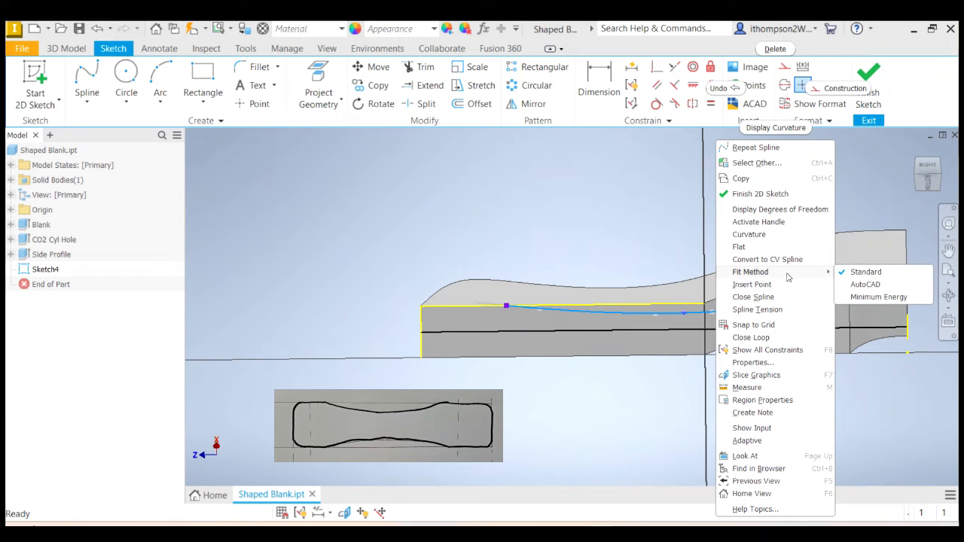
{"action": "left_click", "coordinate": [865, 284]}
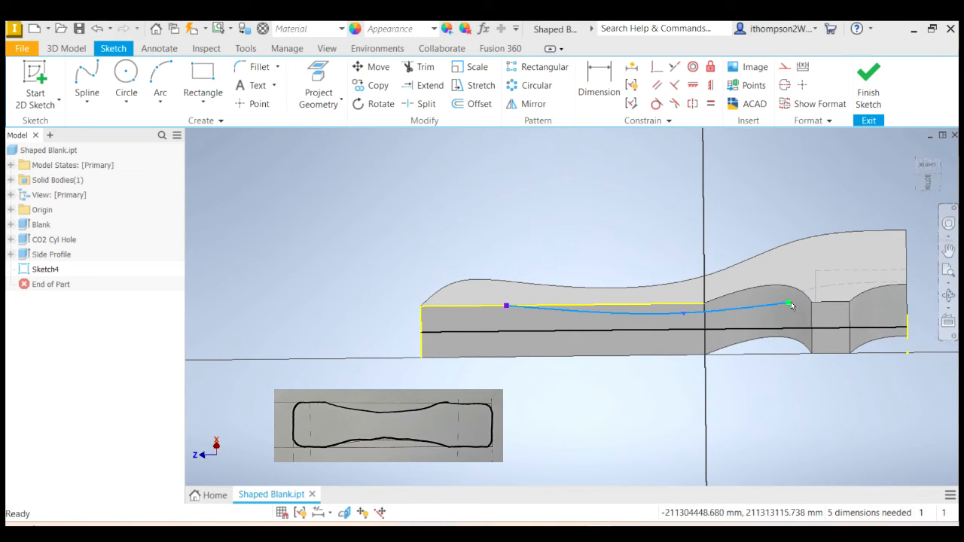
Step: Move the underside spline's rear end point onto the outer edge, at the rear end of the curved arch
{"action": "left_click_drag", "start_coordinate": [792, 305], "coordinate": [809, 306]}
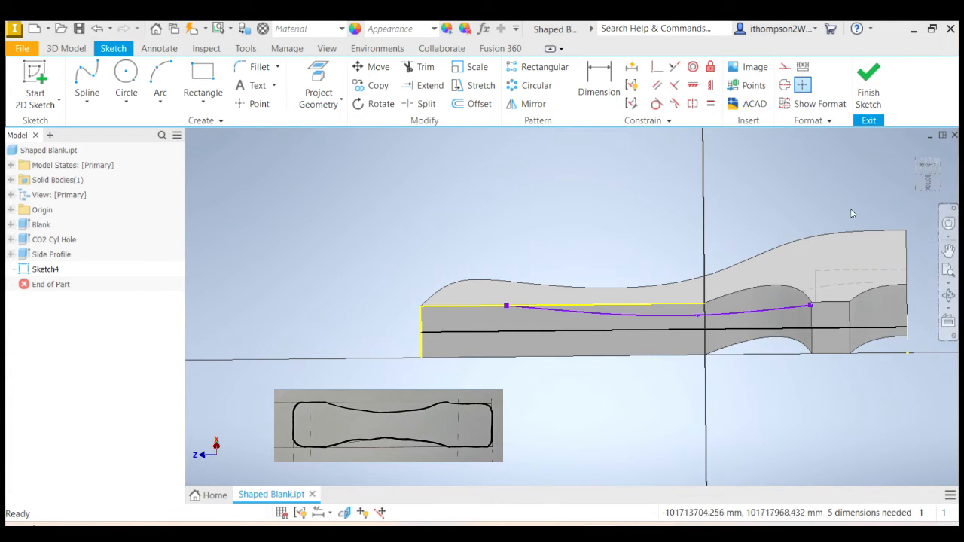
{"action": "left_click", "coordinate": [926, 184]}
{"action": "scroll", "coordinate": [594, 315], "scroll_direction": "up", "scroll_amount": 5}
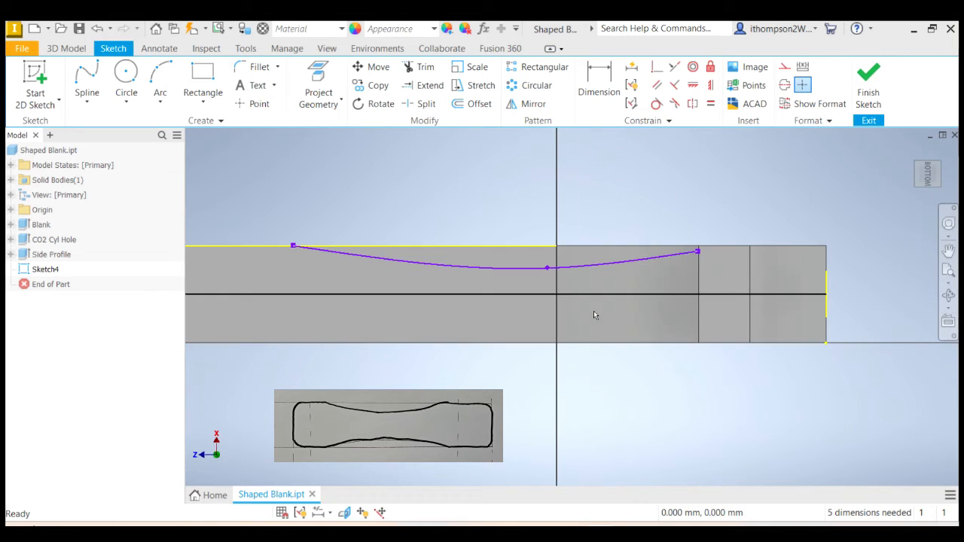
{"action": "left_click_drag", "start_coordinate": [699, 249], "coordinate": [701, 247]}
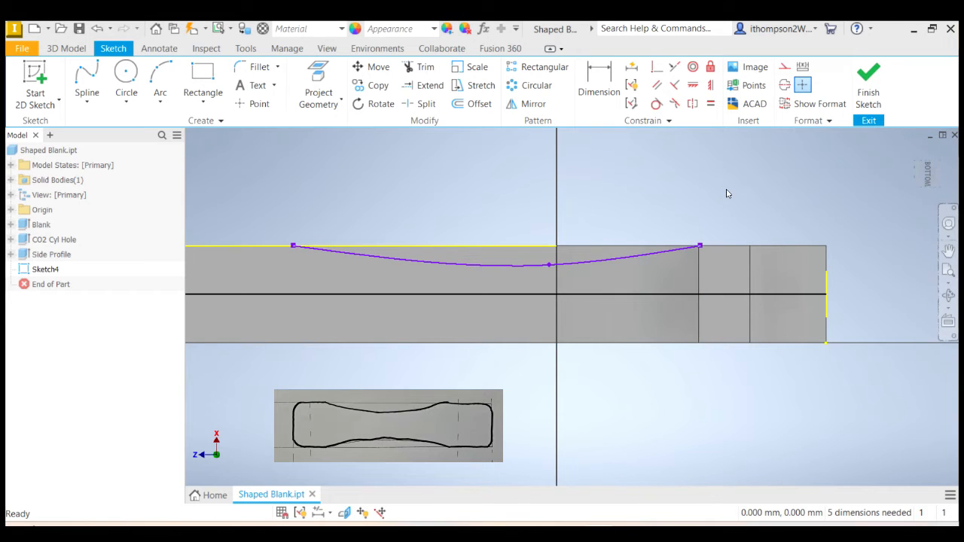
{"action": "mouse_move", "coordinate": [702, 247]}
{"action": "left_mouse_down"}
{"action": "mouse_move", "coordinate": [715, 236]}
{"action": "mouse_move", "coordinate": [715, 246]}
{"action": "mouse_move", "coordinate": [699, 246]}
{"action": "left_mouse_up"}
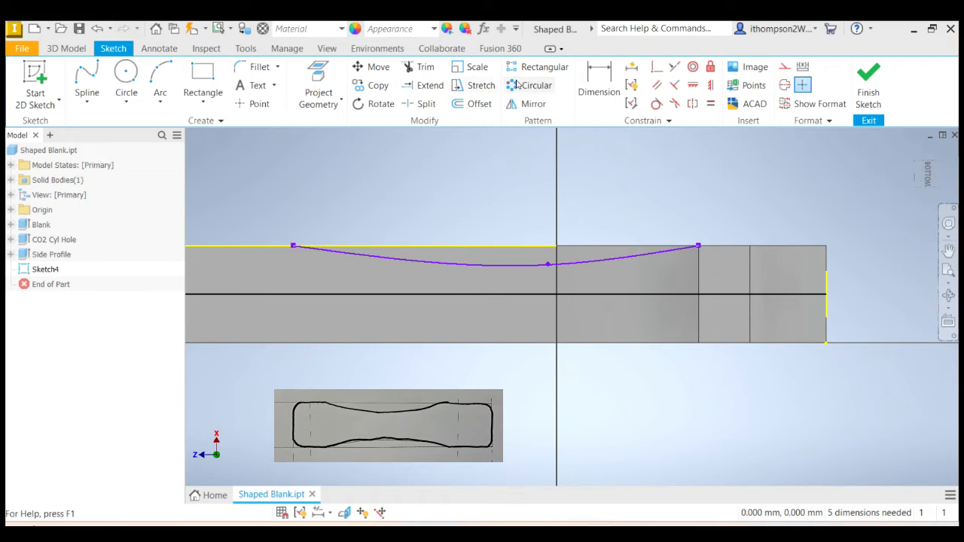
Step: Mirror the underside spline about the lengthwise centre line to the opposite long edge
{"action": "left_click", "coordinate": [522, 105]}
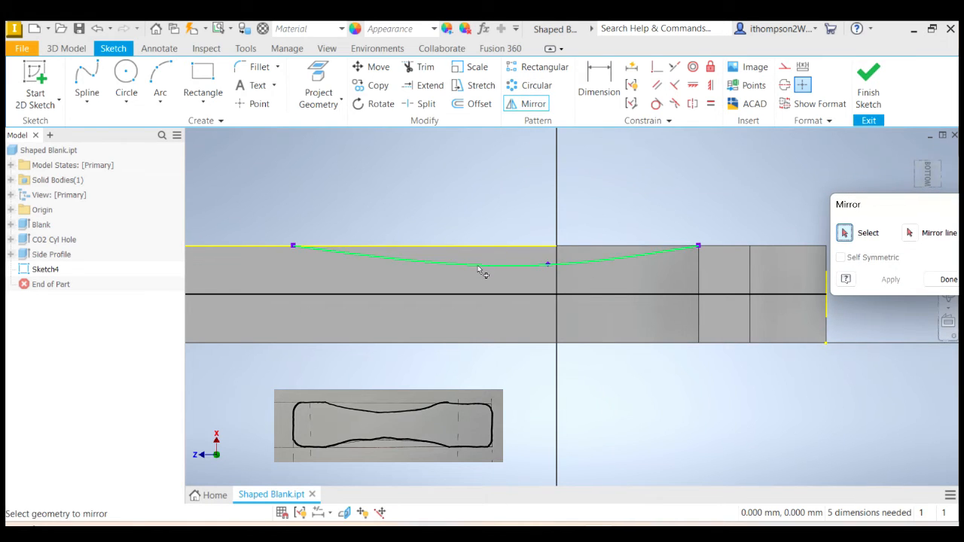
{"action": "left_click_drag", "start_coordinate": [874, 204], "coordinate": [300, 141]}
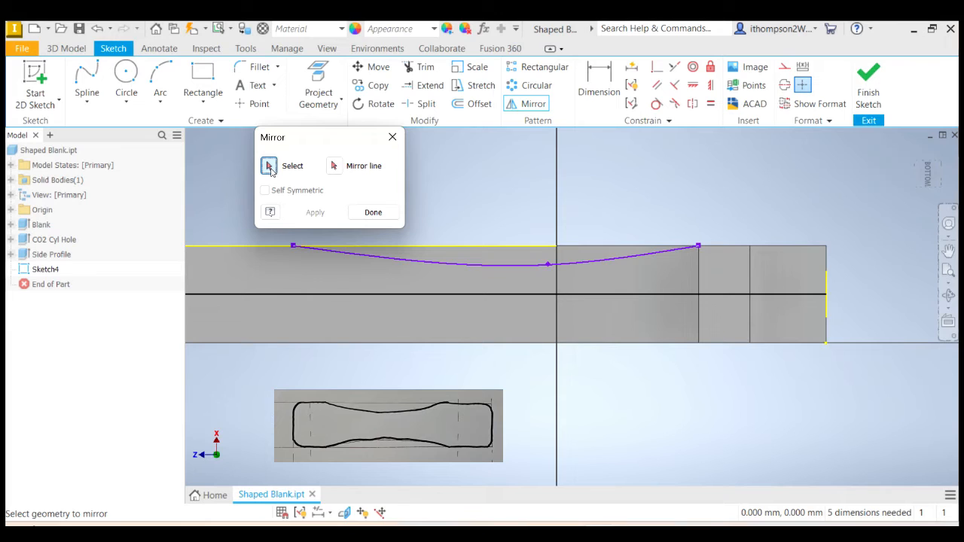
{"action": "left_click", "coordinate": [399, 259]}
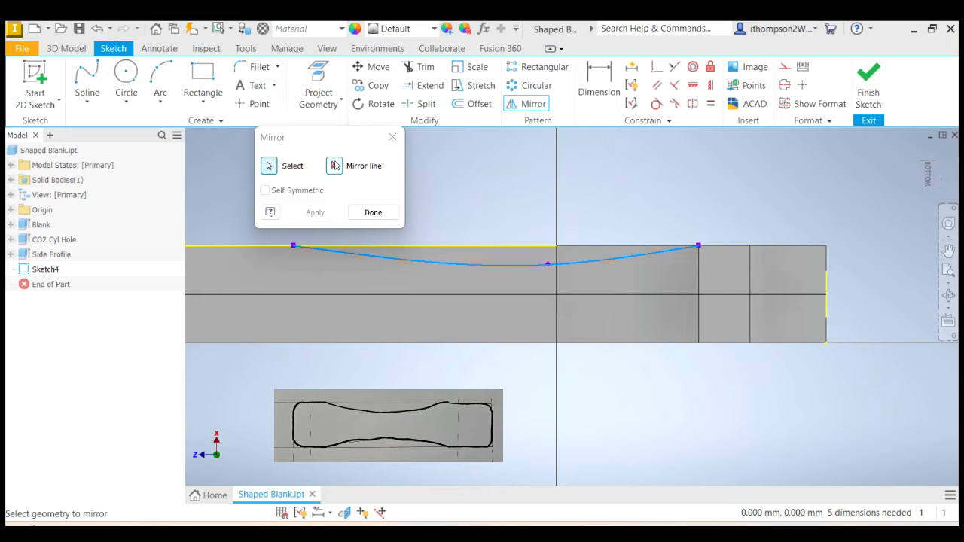
{"action": "left_click", "coordinate": [336, 166]}
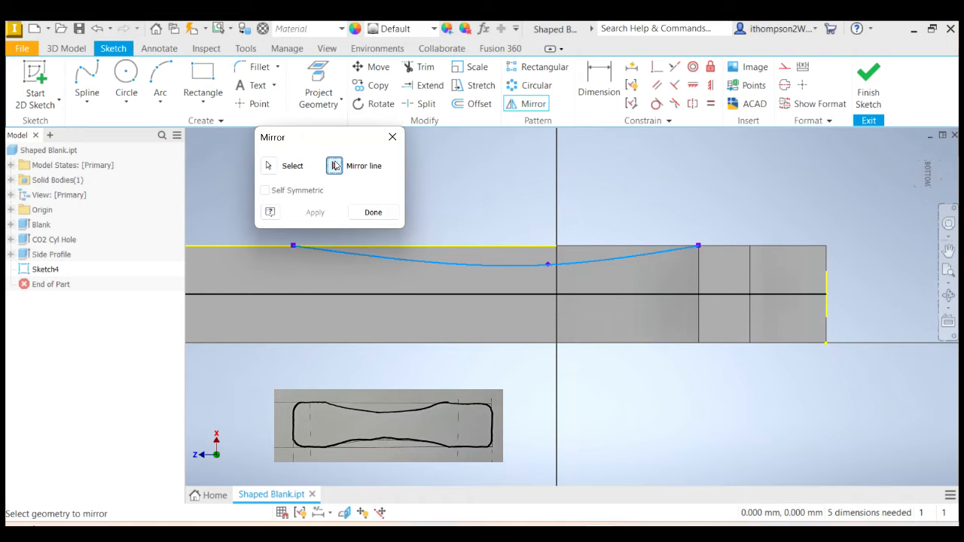
{"action": "left_click", "coordinate": [372, 295]}
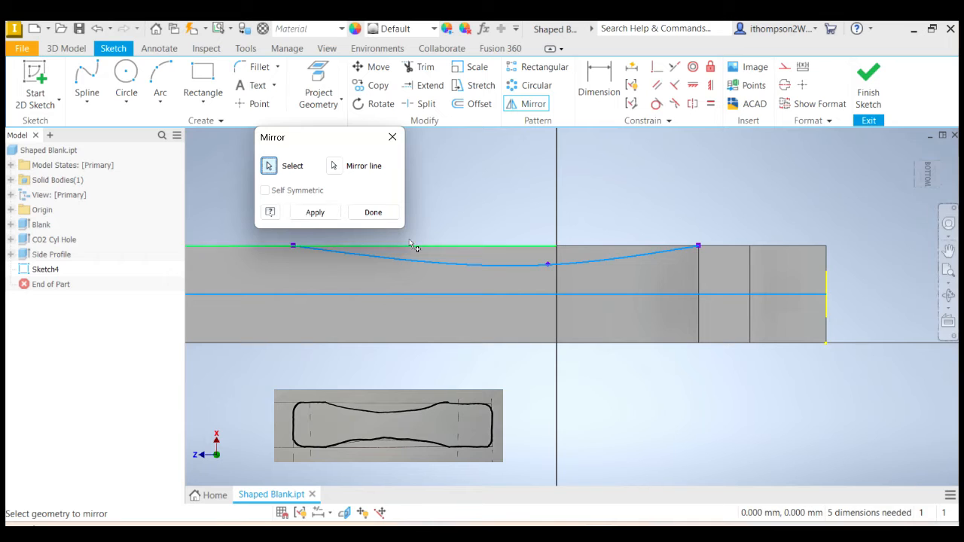
{"action": "left_click", "coordinate": [315, 212]}
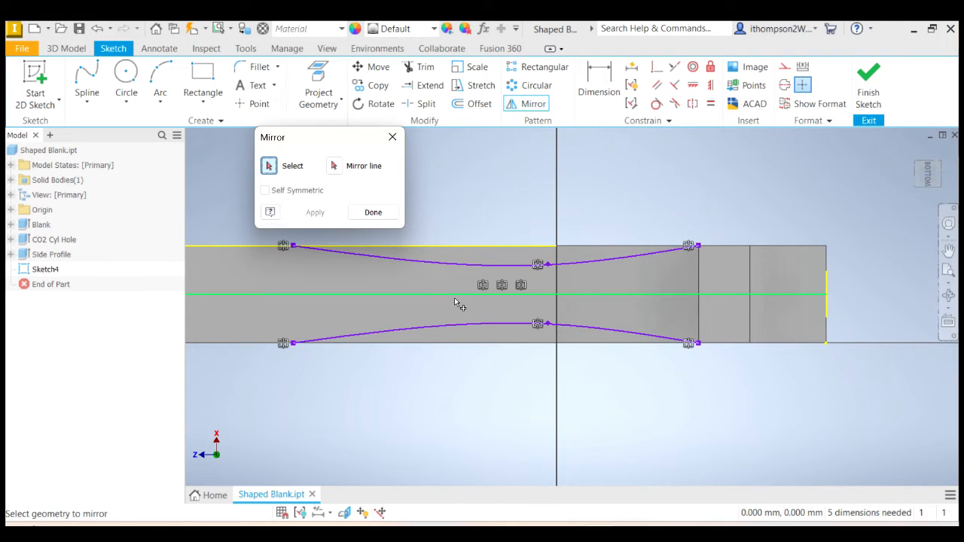
{"action": "left_click", "coordinate": [385, 213]}
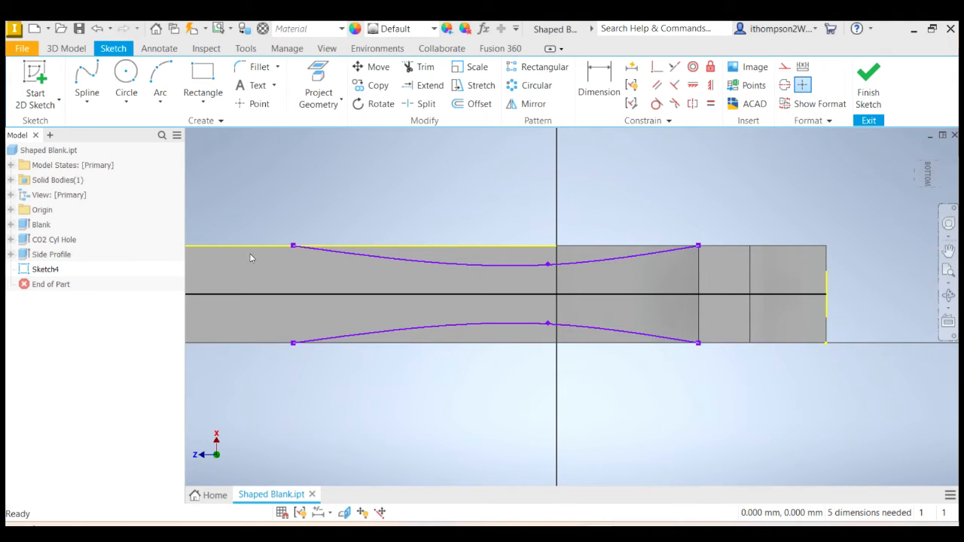
Step: Project the outlines of all four underside faces into the sketch and finish the sketch
{"action": "scroll", "coordinate": [501, 235], "scroll_direction": "up", "scroll_amount": 3}
{"action": "scroll", "coordinate": [500, 241], "scroll_direction": "down", "scroll_amount": 5}
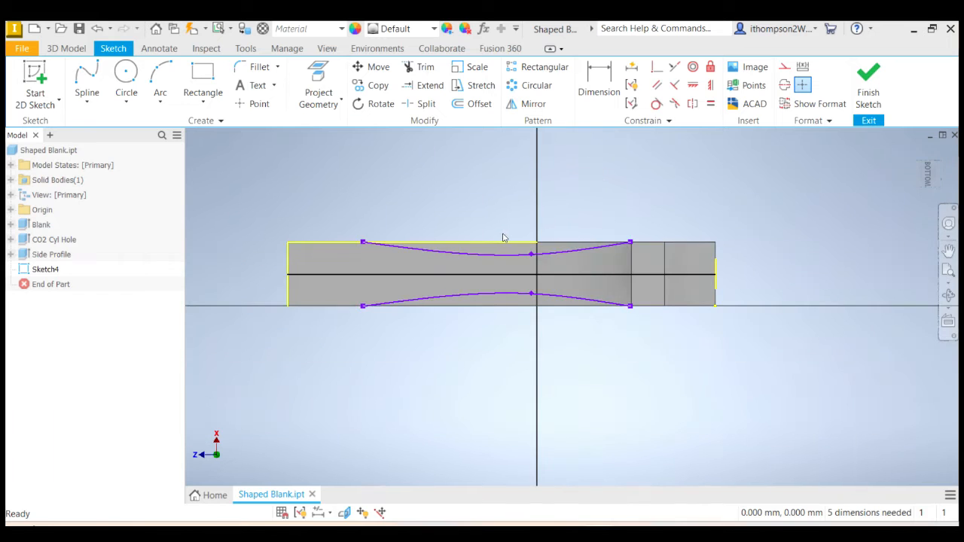
{"action": "left_click", "coordinate": [322, 74]}
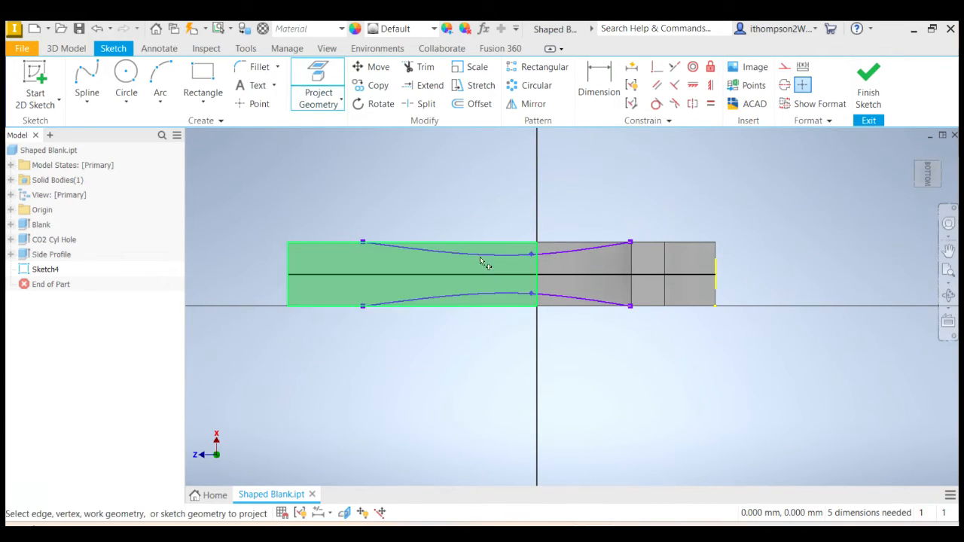
{"action": "left_click", "coordinate": [433, 265]}
{"action": "left_click", "coordinate": [628, 265]}
{"action": "left_click", "coordinate": [651, 249]}
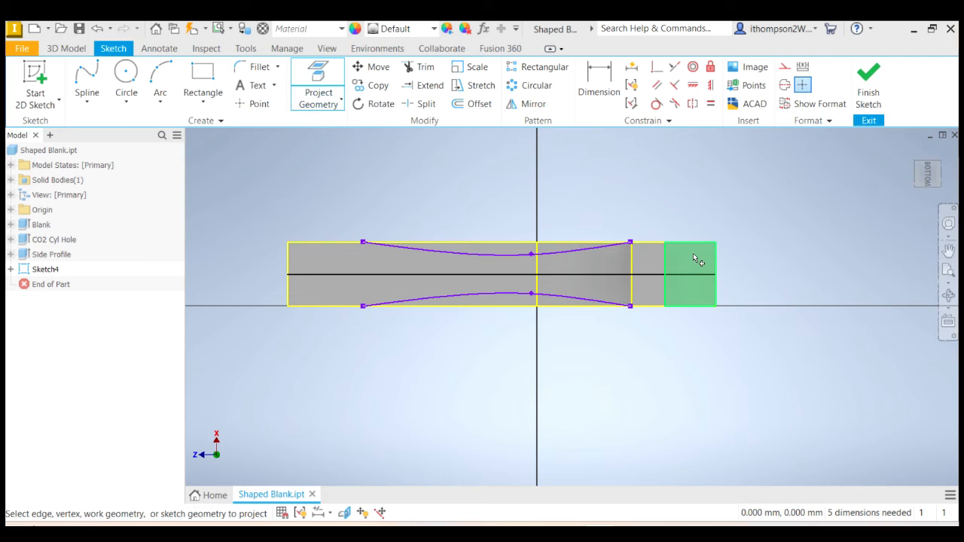
{"action": "left_click", "coordinate": [693, 254]}
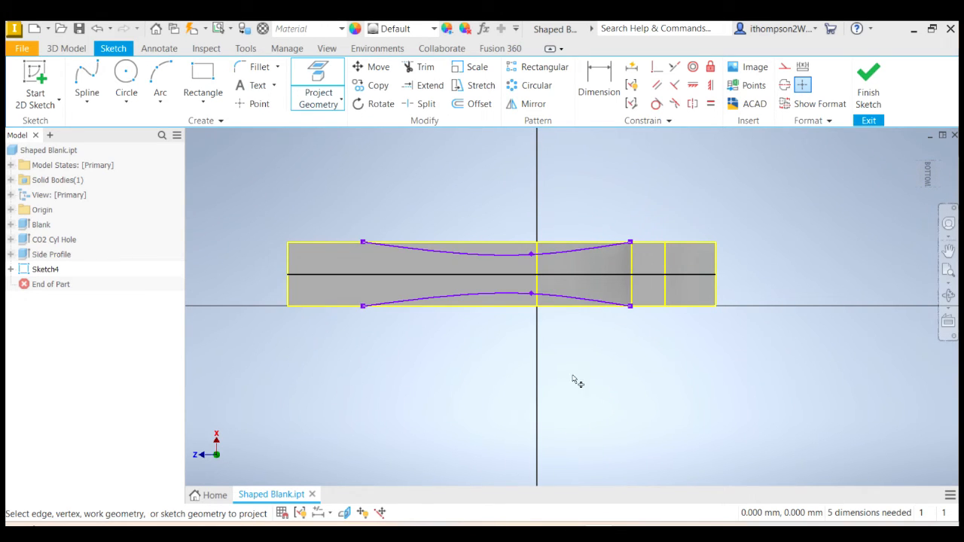
{"action": "left_click", "coordinate": [868, 83]}
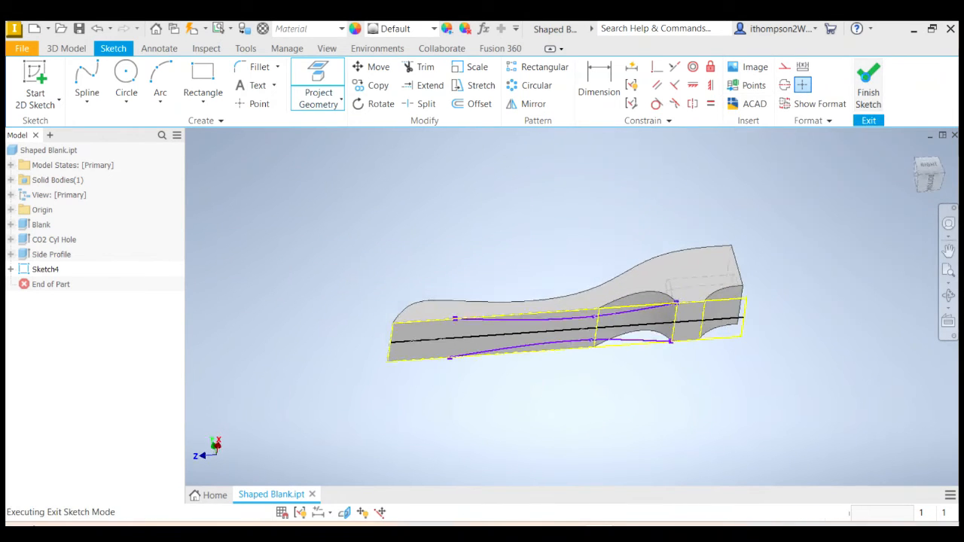
Step: Extrude the four regions between the splines and the outer edges as a Through All cut into the body
{"action": "left_click", "coordinate": [931, 187]}
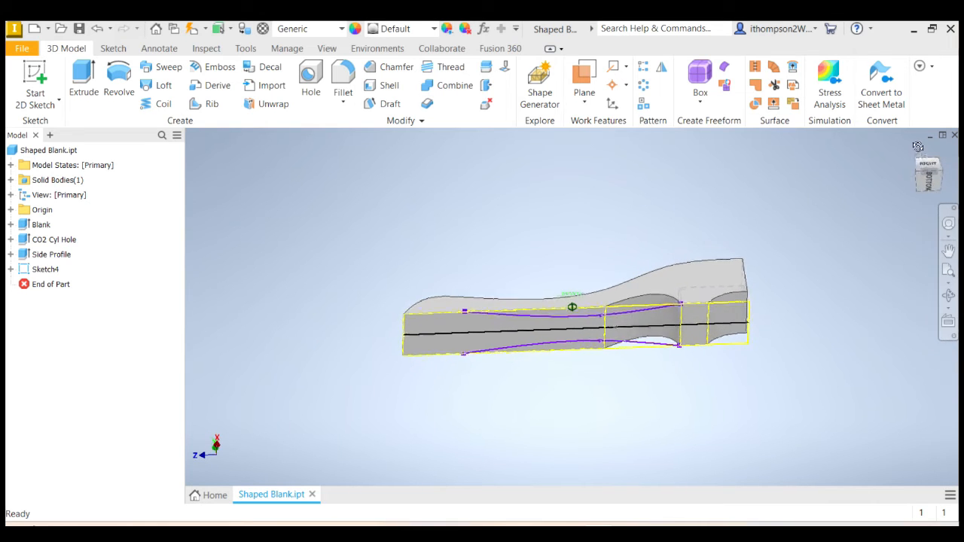
{"action": "scroll", "coordinate": [620, 400], "scroll_direction": "down", "scroll_amount": 3}
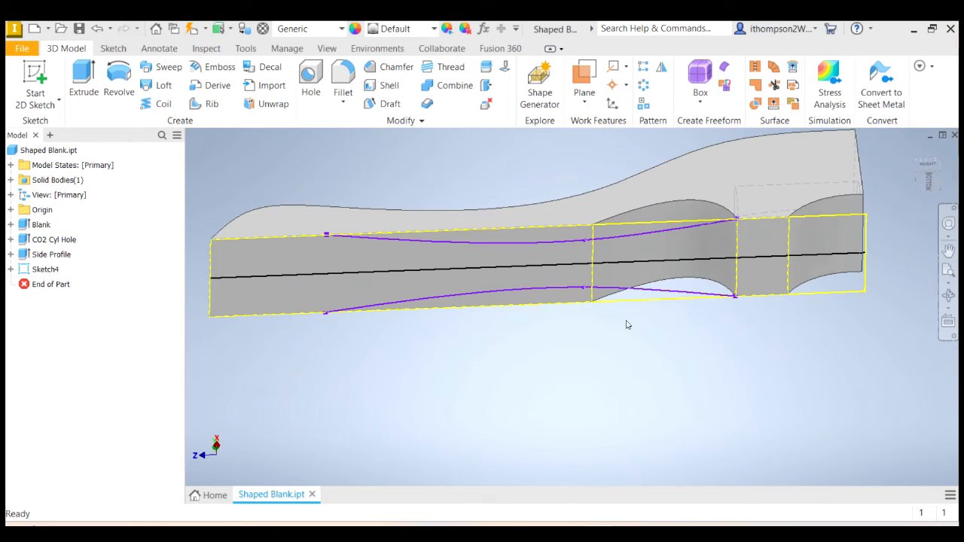
{"action": "left_click", "coordinate": [48, 150]}
{"action": "left_click", "coordinate": [84, 76]}
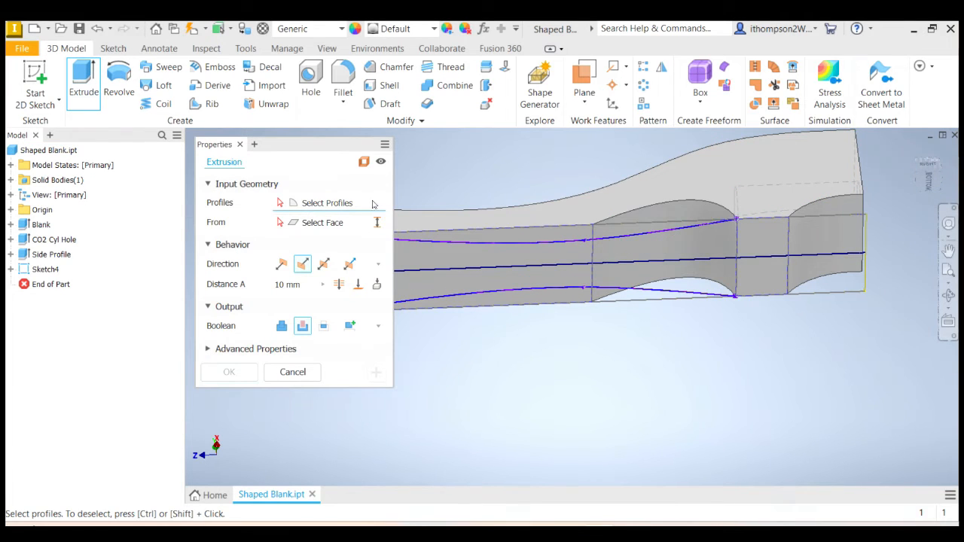
{"action": "left_click", "coordinate": [535, 238]}
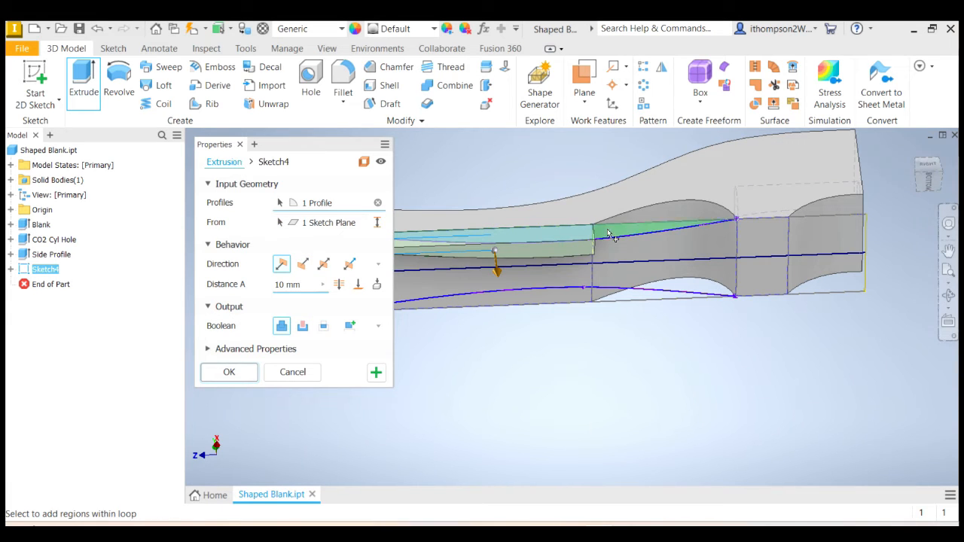
{"action": "left_click", "coordinate": [303, 264]}
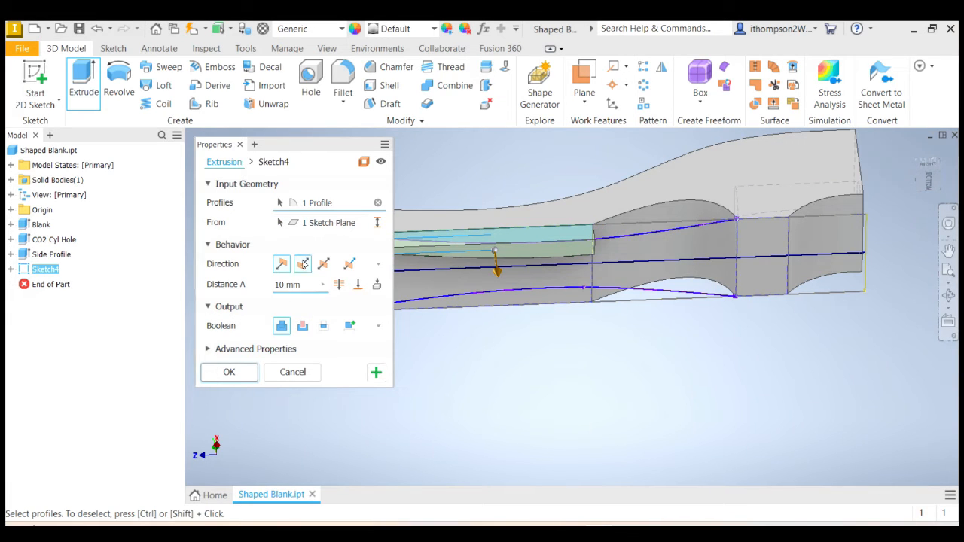
{"action": "left_click", "coordinate": [340, 285]}
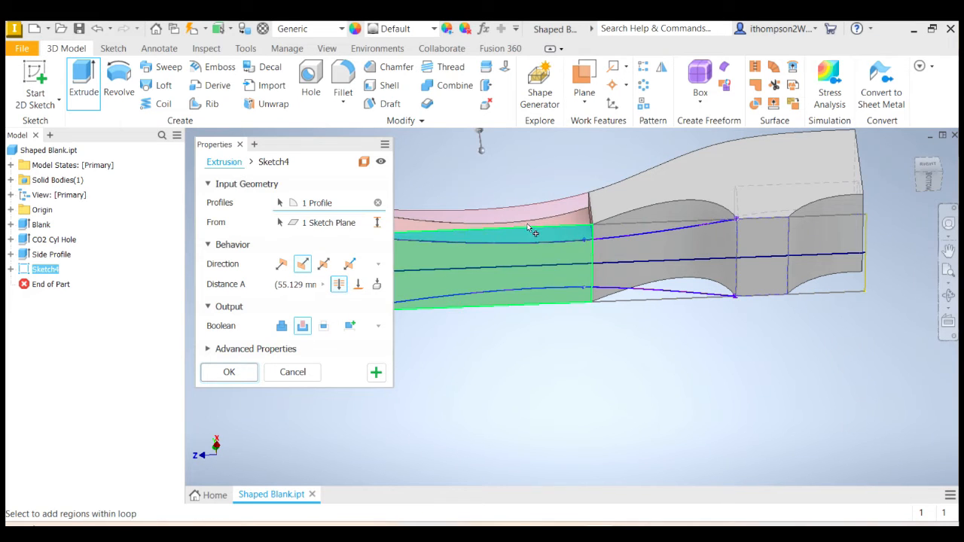
{"action": "left_click", "coordinate": [605, 236]}
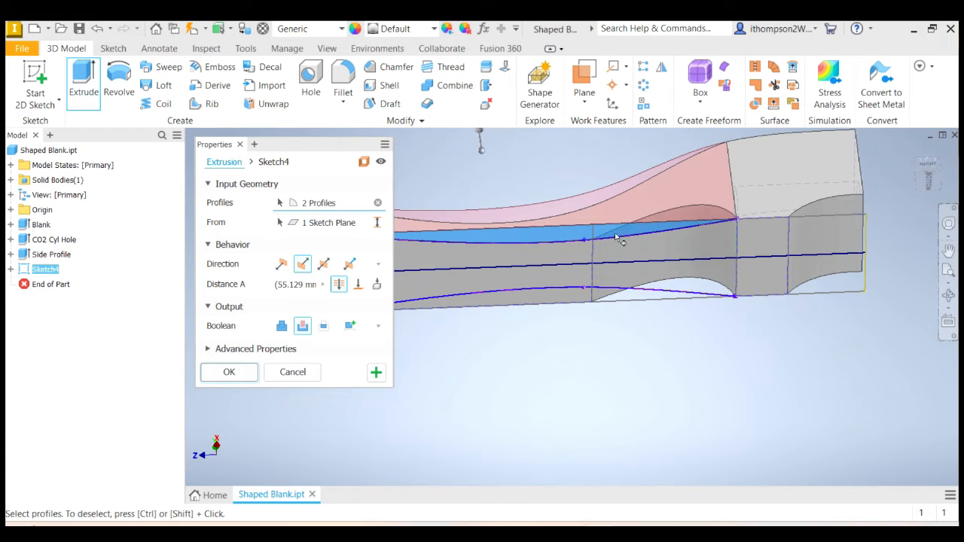
{"action": "left_click", "coordinate": [928, 175]}
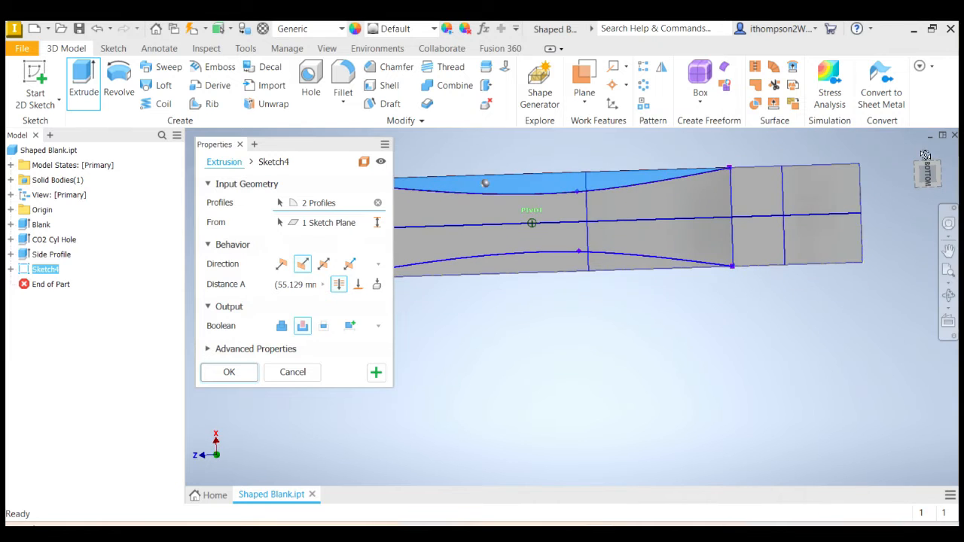
{"action": "left_click", "coordinate": [520, 265]}
{"action": "left_click", "coordinate": [618, 268]}
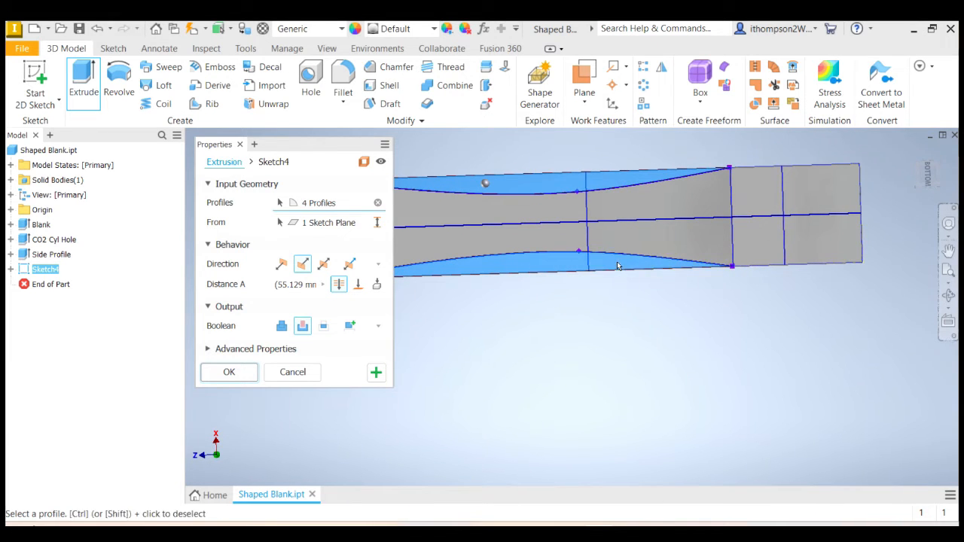
{"action": "left_click", "coordinate": [928, 168]}
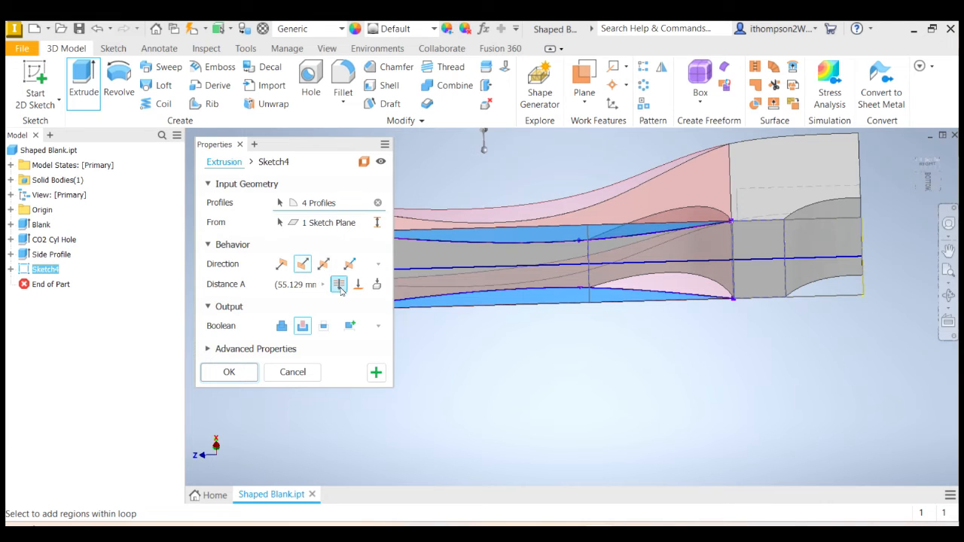
{"action": "left_click", "coordinate": [230, 373]}
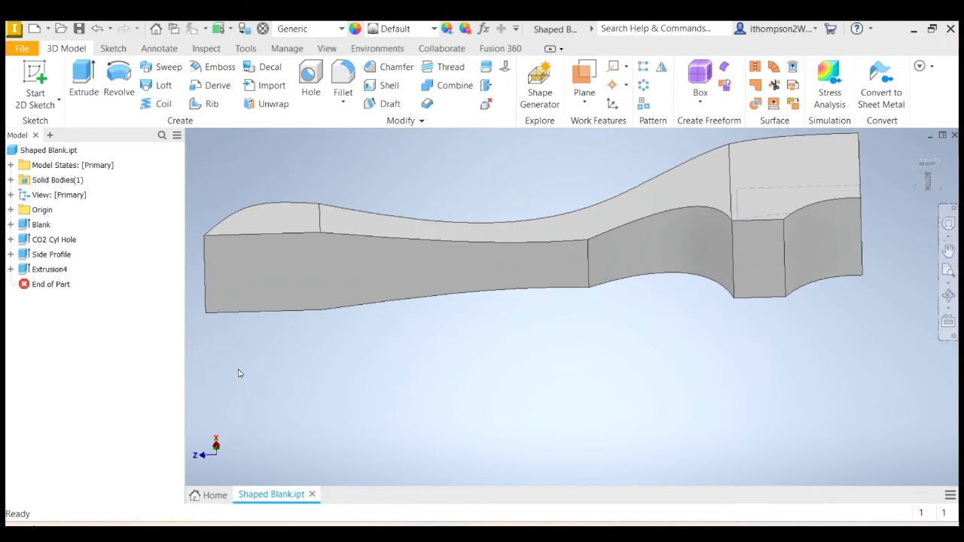
Step: Rename the new plan-profile cut feature as Bottom Profile
{"action": "left_click", "coordinate": [909, 149]}
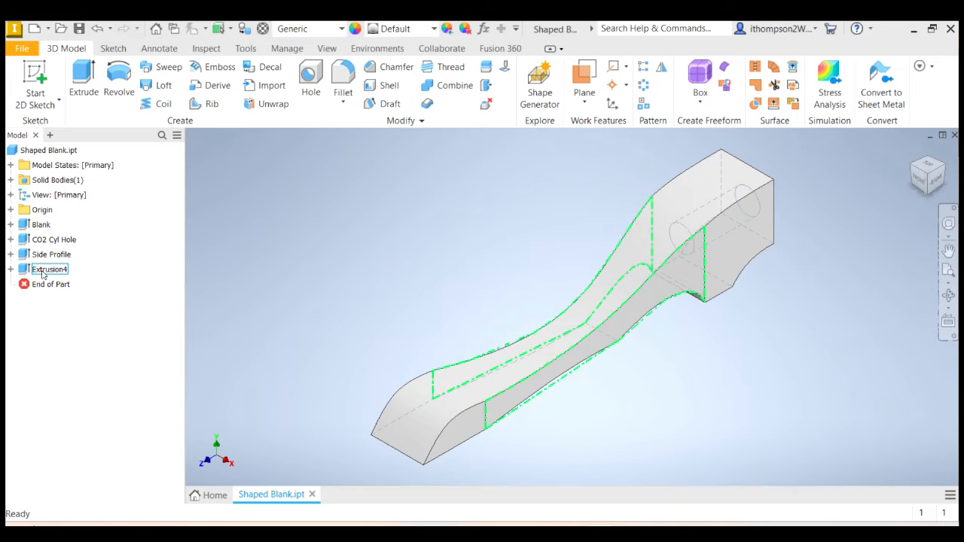
{"action": "left_click", "coordinate": [45, 269]}
{"action": "left_click", "coordinate": [45, 270]}
{"action": "type", "text": "T"}
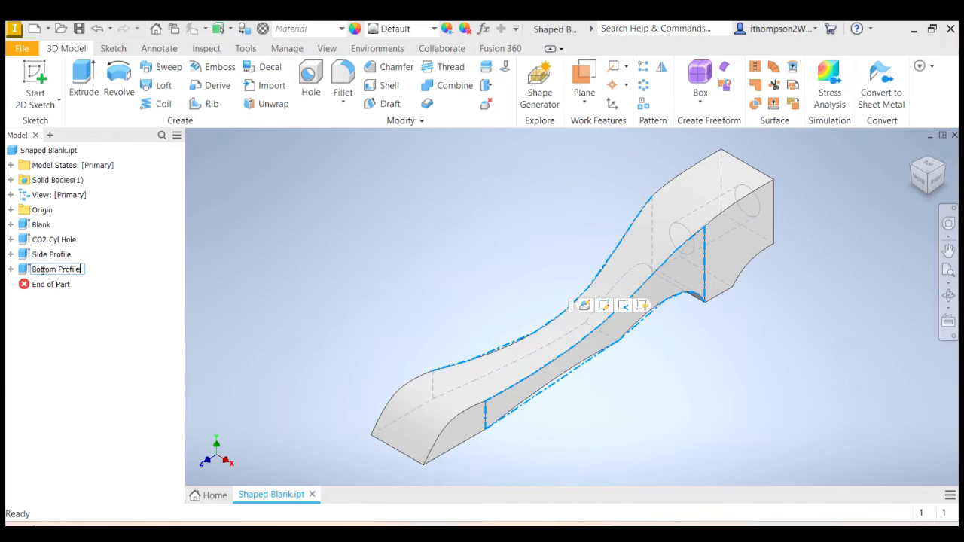
{"action": "key", "text": "Return"}
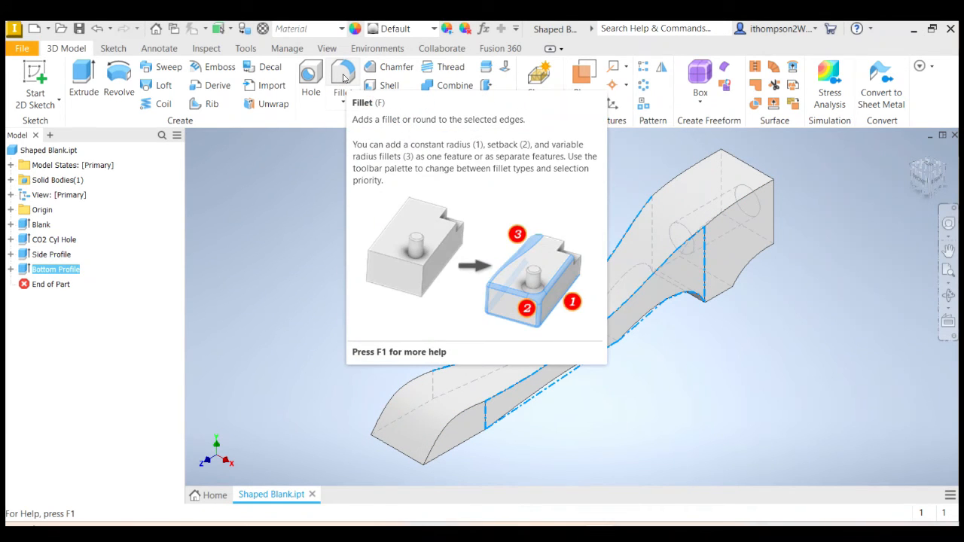
{"action": "key", "text": "Escape"}
{"action": "left_click", "coordinate": [344, 79]}
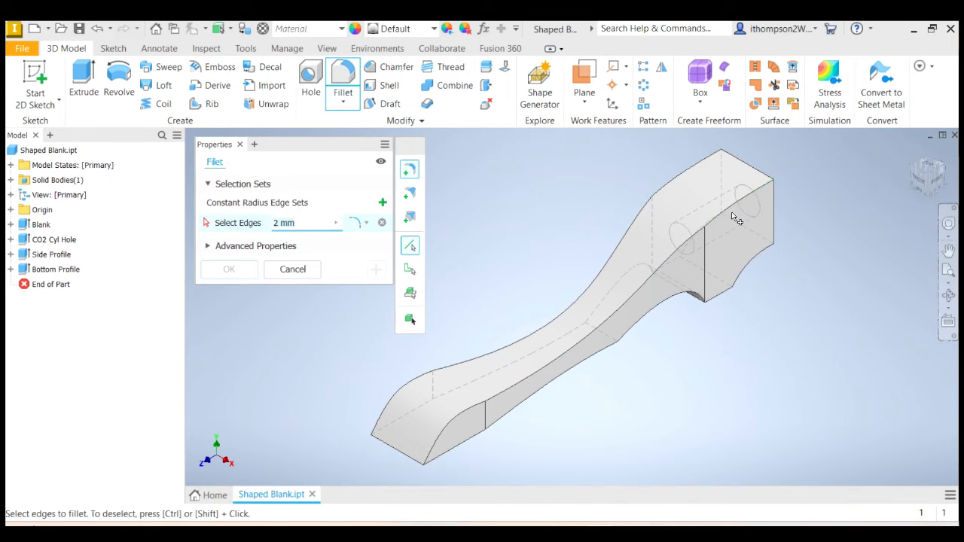
{"action": "left_click", "coordinate": [766, 187]}
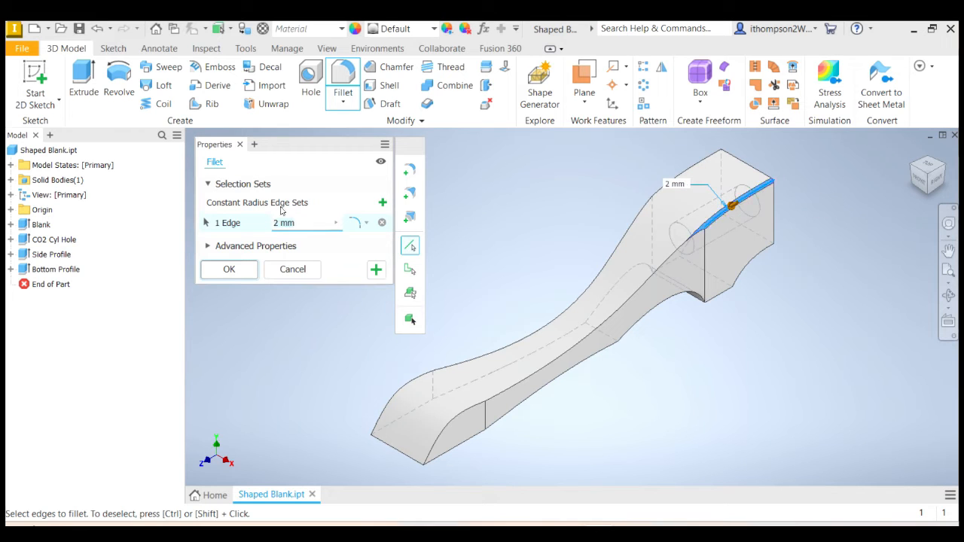
{"action": "type", "text": "5"}
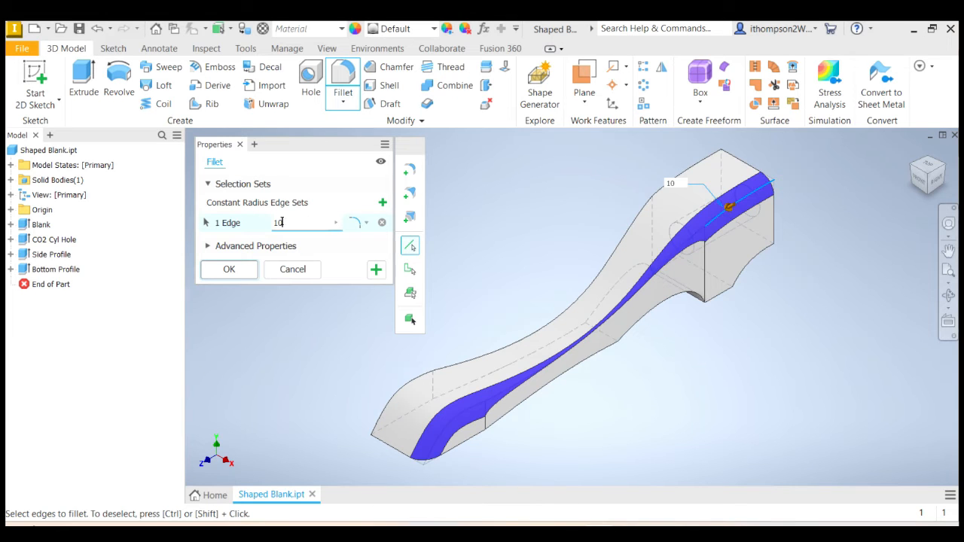
{"action": "key", "text": "BackSpace"}
{"action": "key", "text": "BackSpace"}
{"action": "type", "text": "8"}
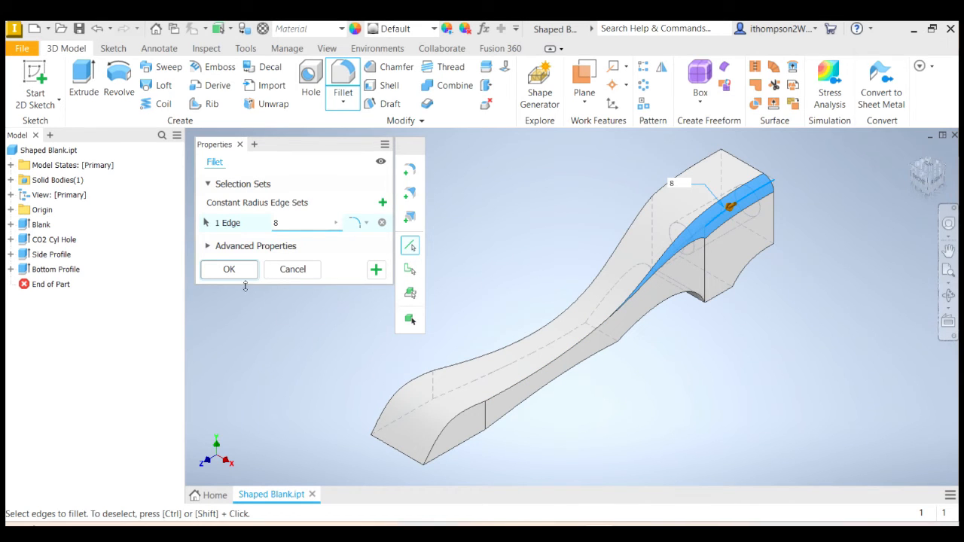
{"action": "left_click", "coordinate": [464, 413]}
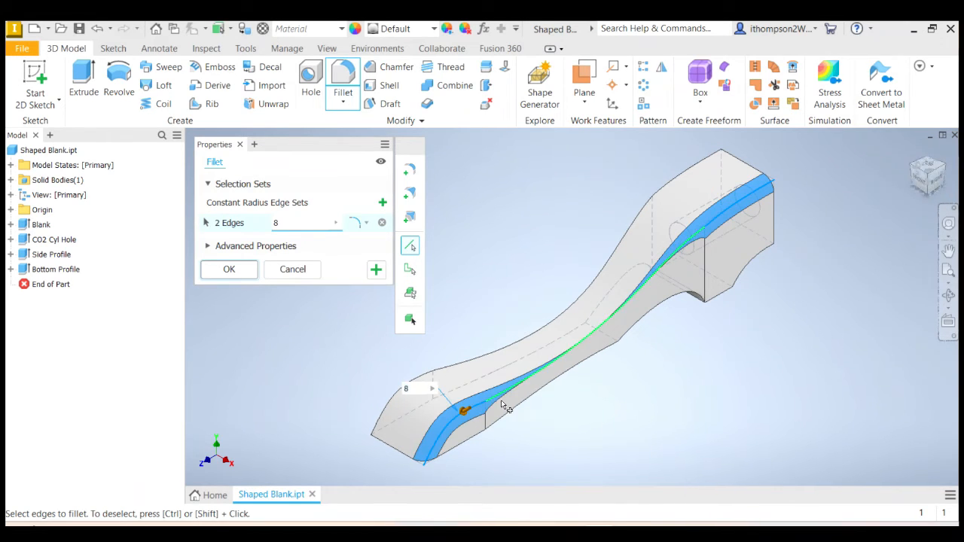
{"action": "left_click", "coordinate": [595, 337]}
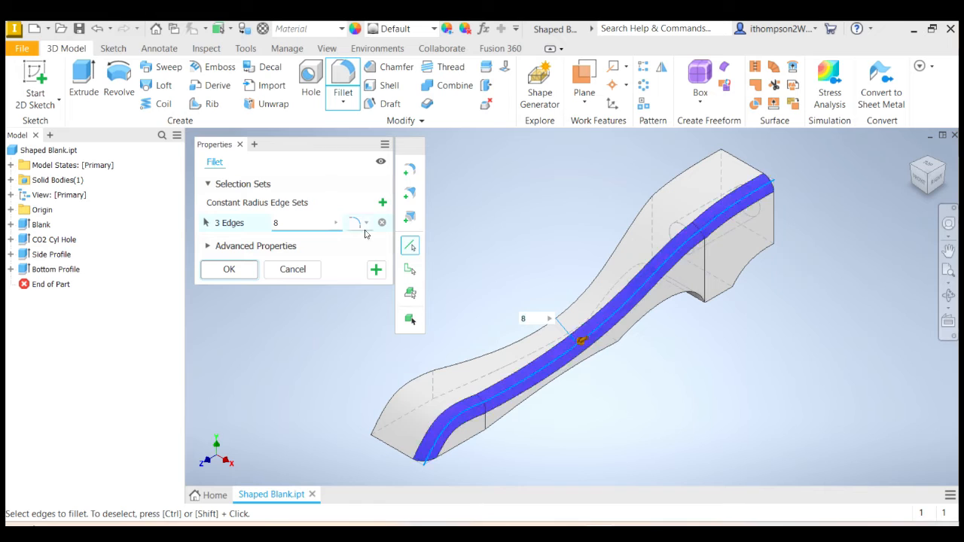
{"action": "left_click", "coordinate": [300, 277]}
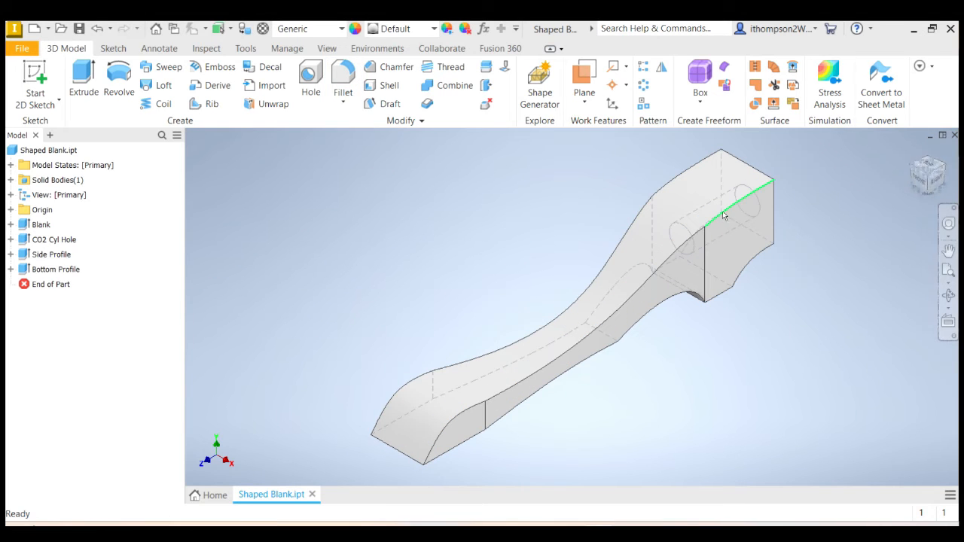
Step: Fillet the six upper long edges on both sides of the body with a 10 mm radius
{"action": "left_click", "coordinate": [343, 79]}
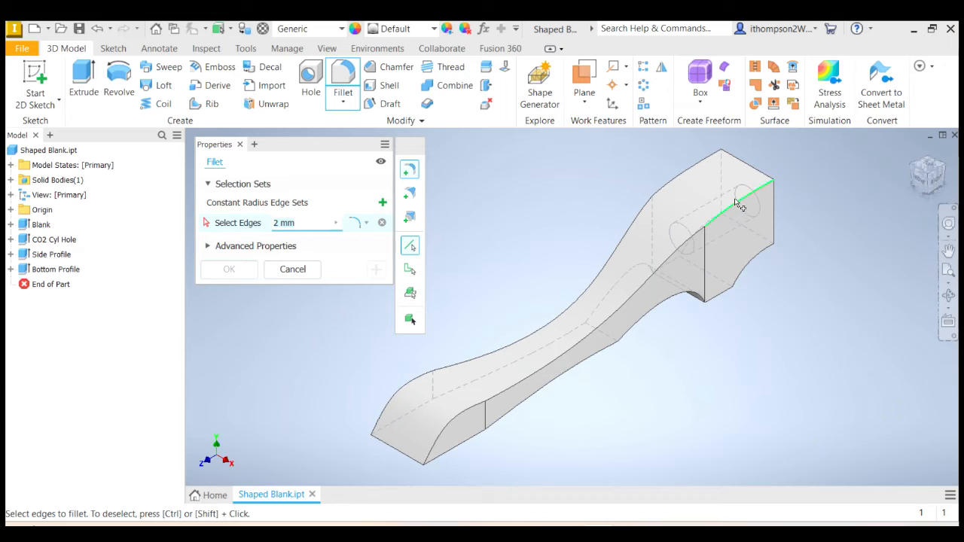
{"action": "left_click", "coordinate": [737, 214]}
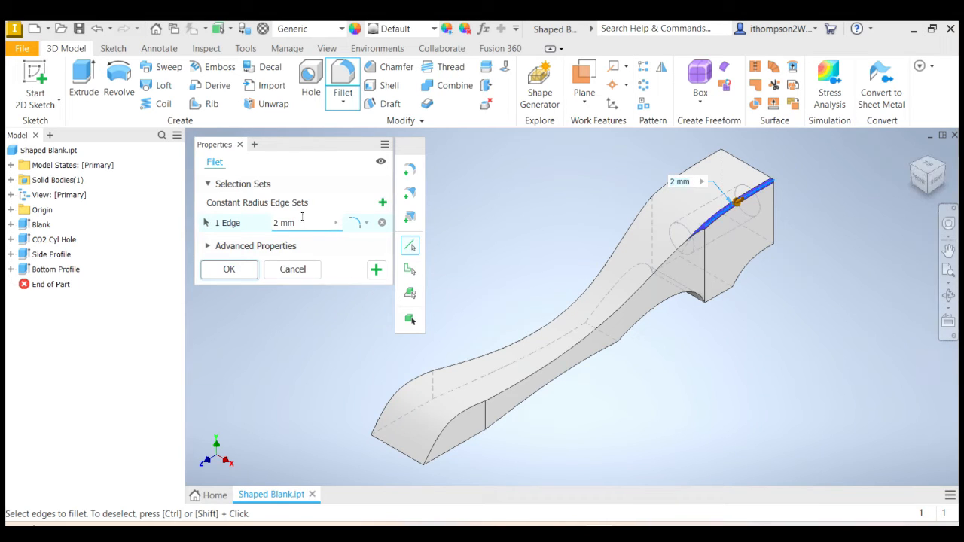
{"action": "type", "text": "10"}
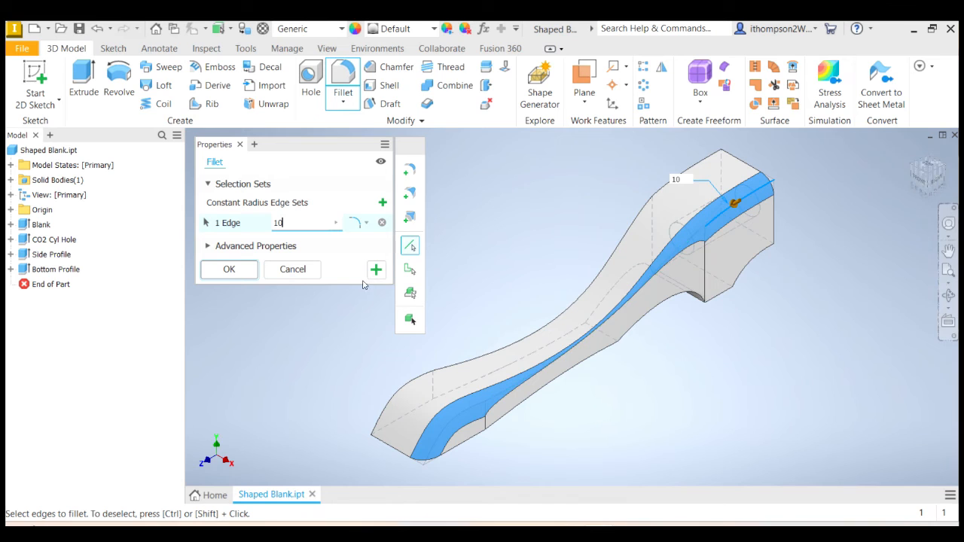
{"action": "left_click", "coordinate": [594, 333]}
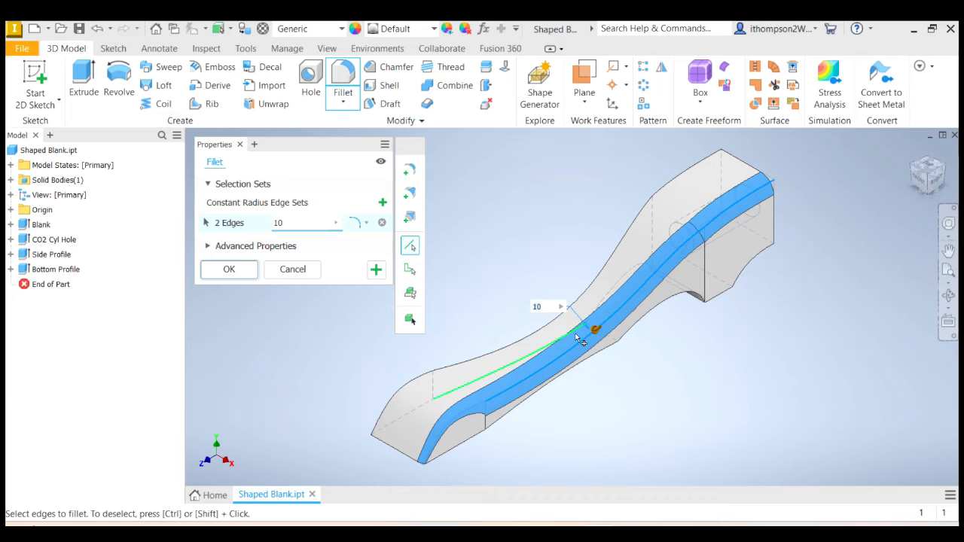
{"action": "left_click", "coordinate": [450, 437]}
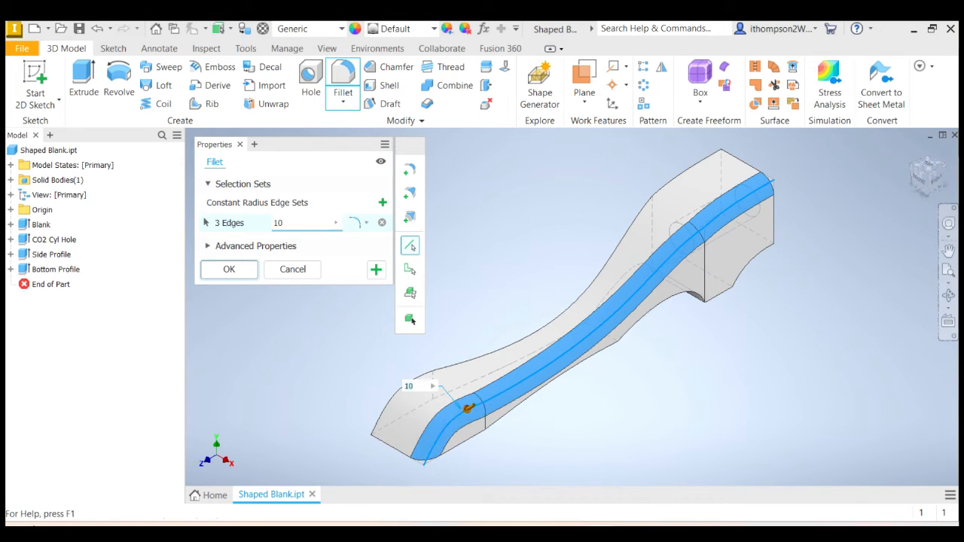
{"action": "left_click", "coordinate": [398, 403]}
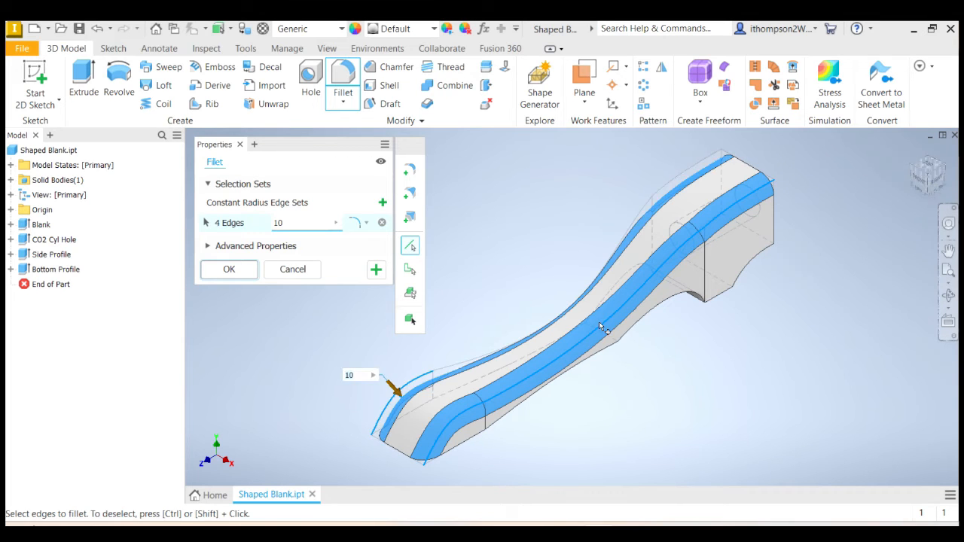
{"action": "left_click", "coordinate": [693, 172]}
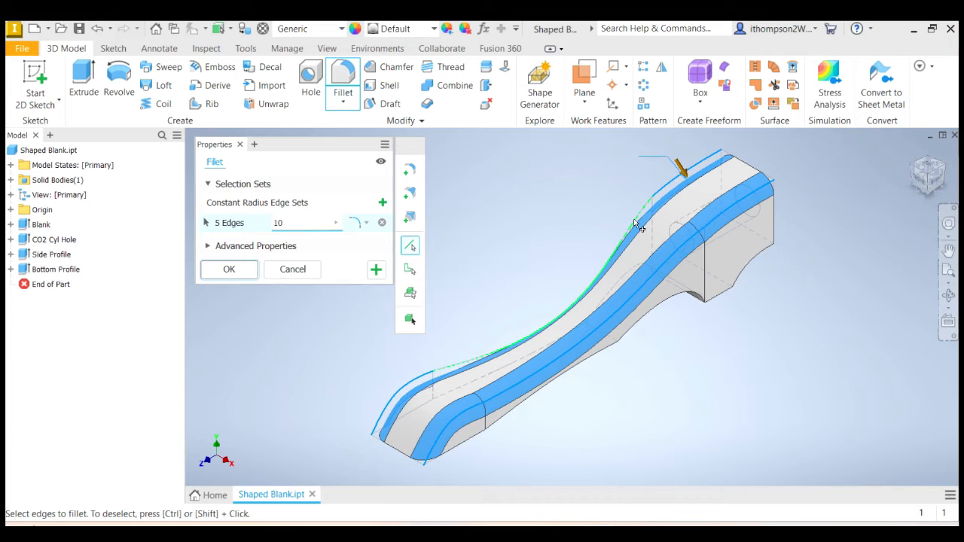
{"action": "left_click", "coordinate": [634, 219]}
{"action": "mouse_move", "coordinate": [541, 319]}
{"action": "middle_mouse_down", "text": "shift"}
{"action": "mouse_move", "coordinate": [540, 431]}
{"action": "mouse_move", "coordinate": [541, 290]}
{"action": "mouse_move", "coordinate": [541, 326]}
{"action": "middle_mouse_up", "text": "shift"}
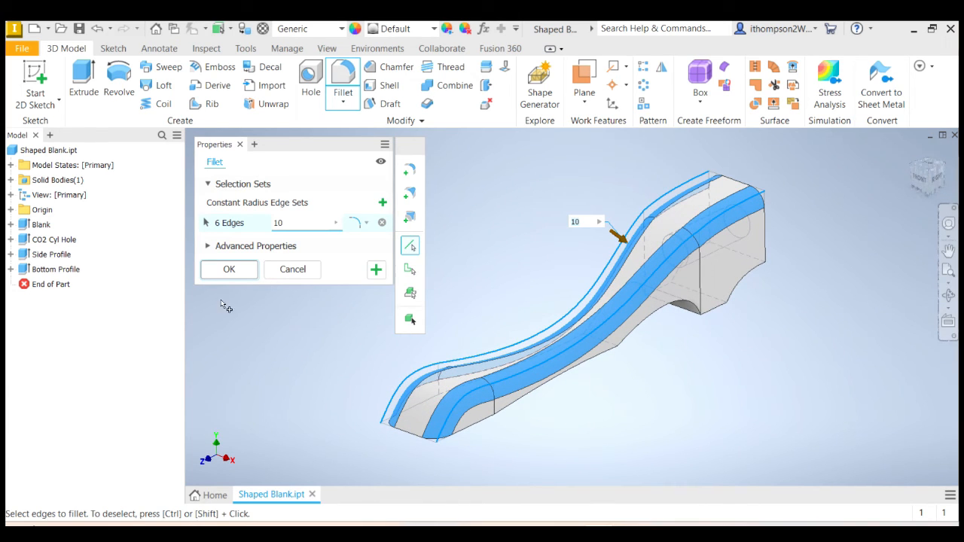
{"action": "left_click", "coordinate": [243, 270]}
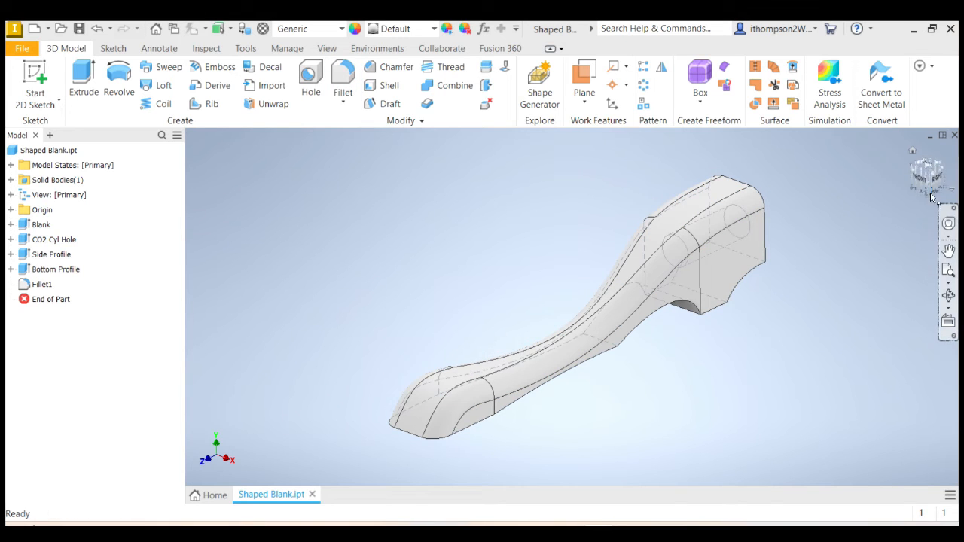
Step: Rename the new fillet feature on the upper edges as Top Fillets
{"action": "mouse_move", "coordinate": [923, 178]}
{"action": "left_mouse_down"}
{"action": "mouse_move", "coordinate": [926, 202]}
{"action": "mouse_move", "coordinate": [924, 177]}
{"action": "left_mouse_up"}
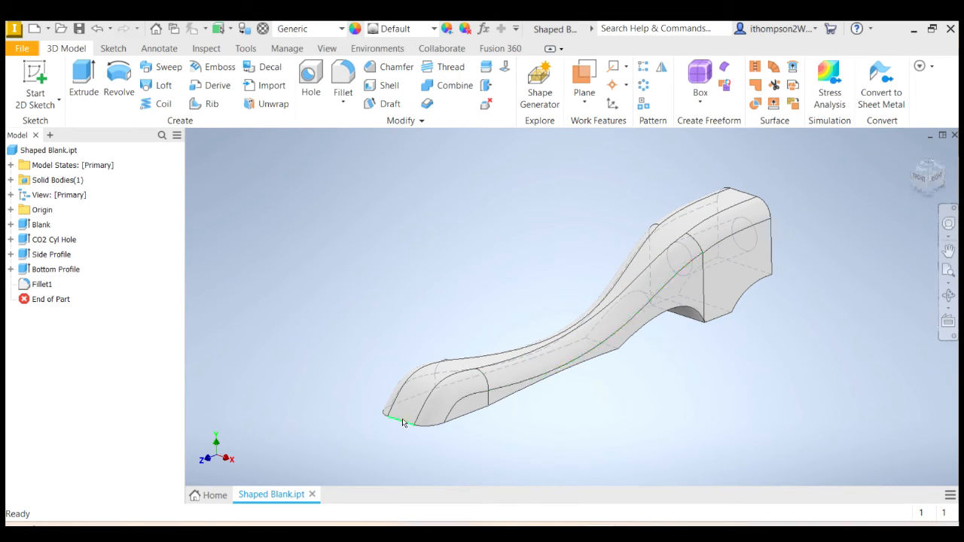
{"action": "left_click", "coordinate": [39, 285]}
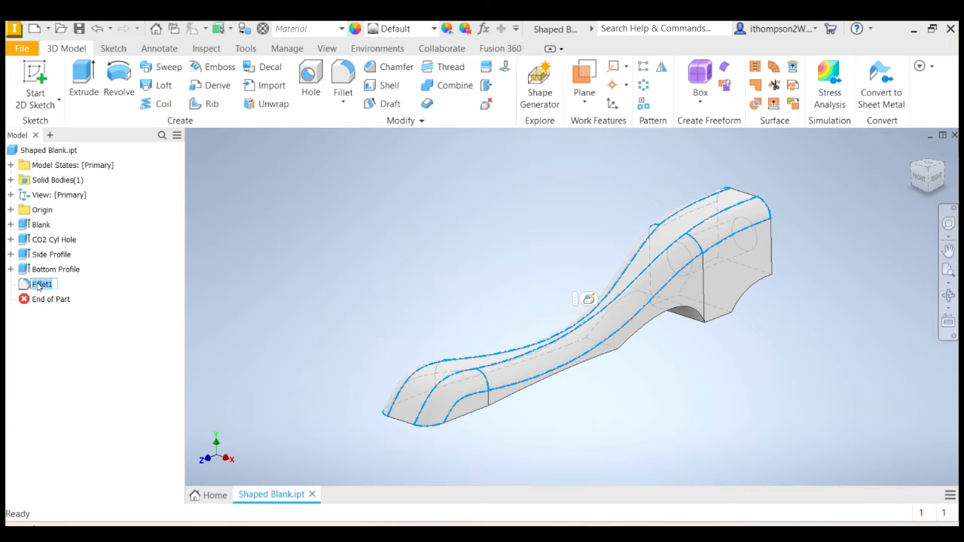
{"action": "type", "text": "Top"}
{"action": "left_click", "coordinate": [108, 297]}
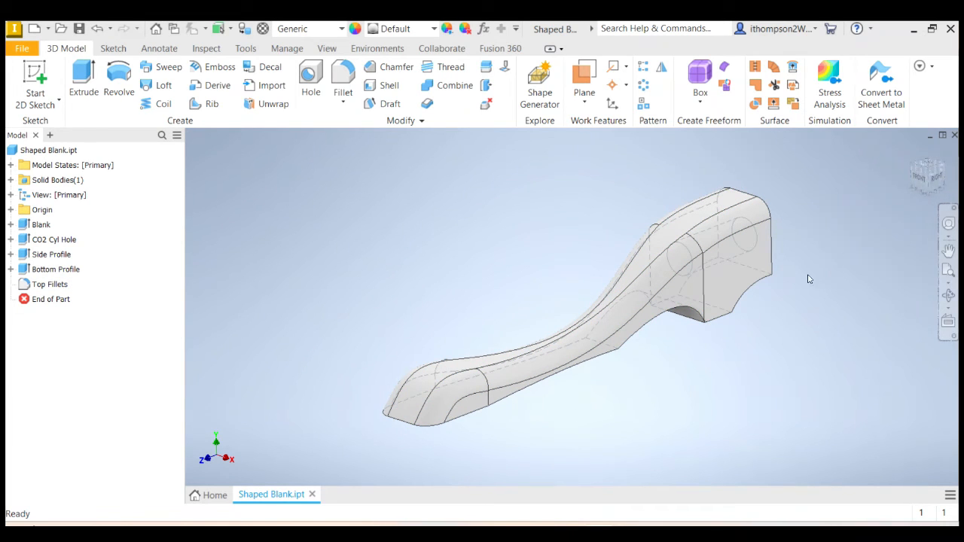
Step: Fillet twelve underside edges with a 10 mm radius: around the long flat, along the waist curve and across the rear block
{"action": "mouse_move", "coordinate": [916, 175]}
{"action": "left_mouse_down"}
{"action": "mouse_move", "coordinate": [909, 135]}
{"action": "mouse_move", "coordinate": [900, 156]}
{"action": "left_mouse_up"}
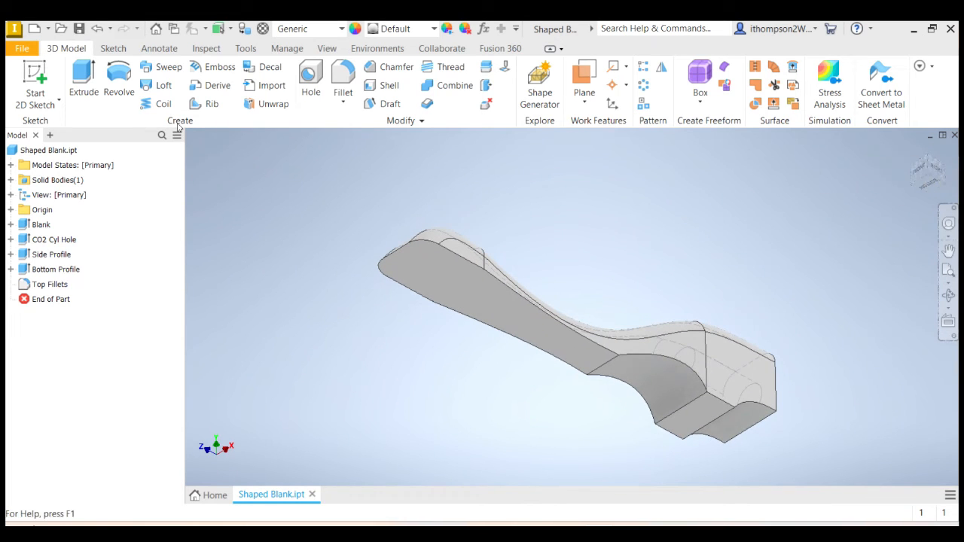
{"action": "left_click", "coordinate": [345, 75]}
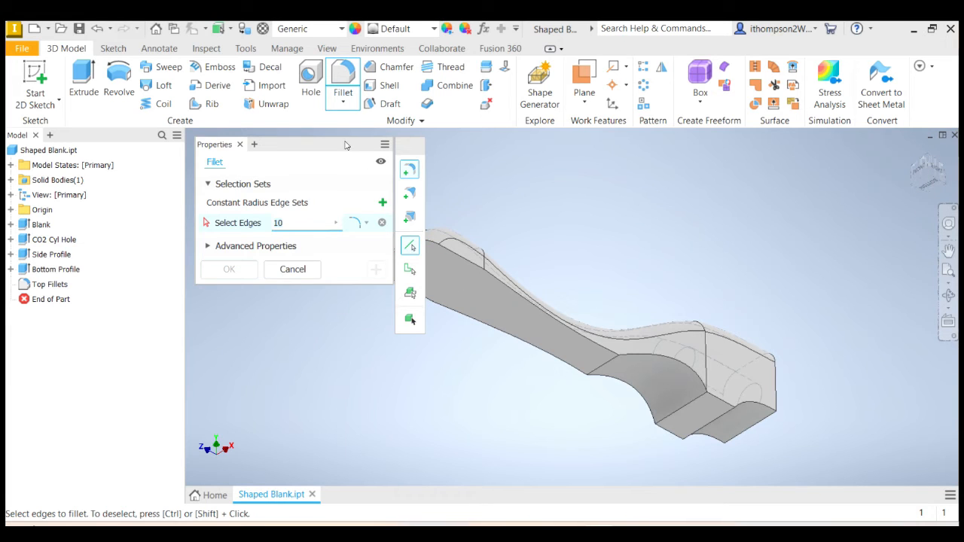
{"action": "left_click_drag", "start_coordinate": [346, 145], "coordinate": [278, 216]}
{"action": "left_click", "coordinate": [400, 251]}
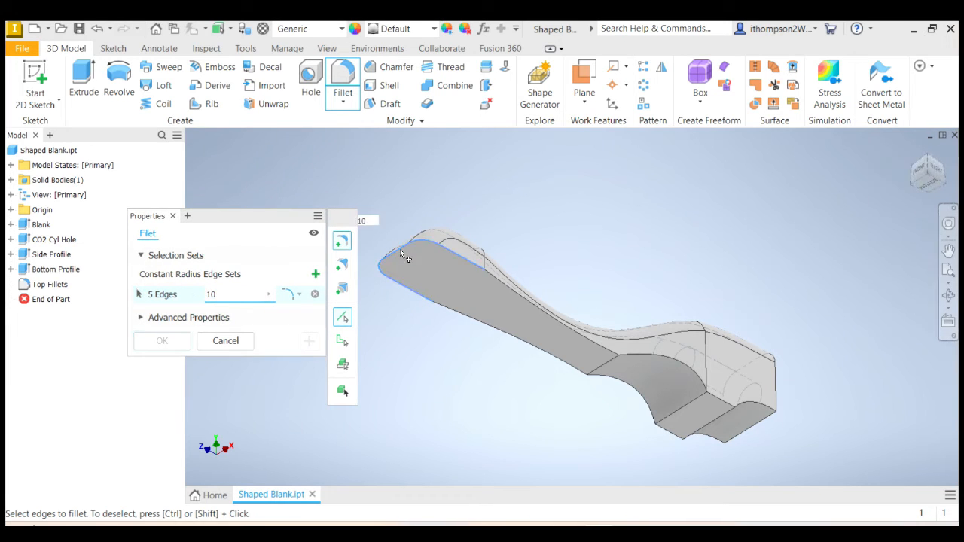
{"action": "left_click", "coordinate": [472, 321]}
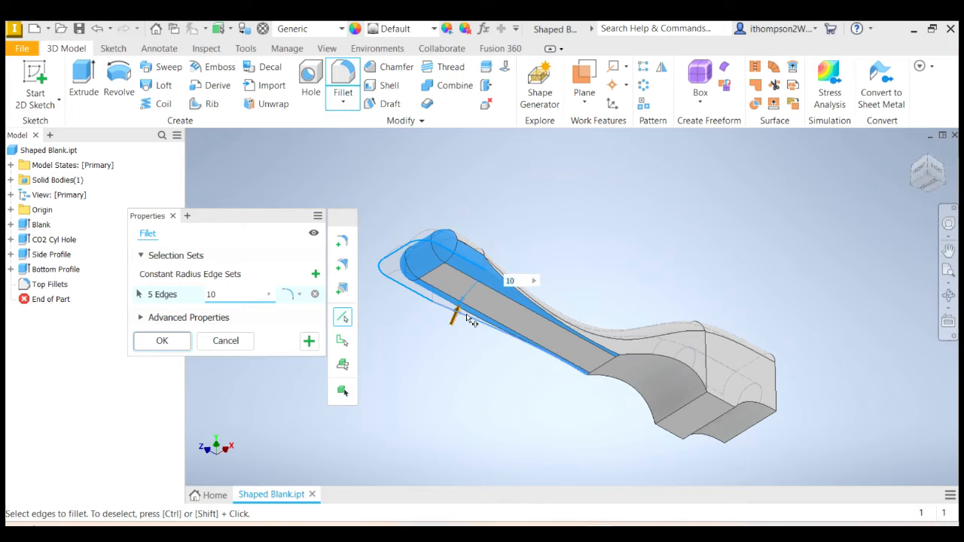
{"action": "left_click", "coordinate": [570, 334]}
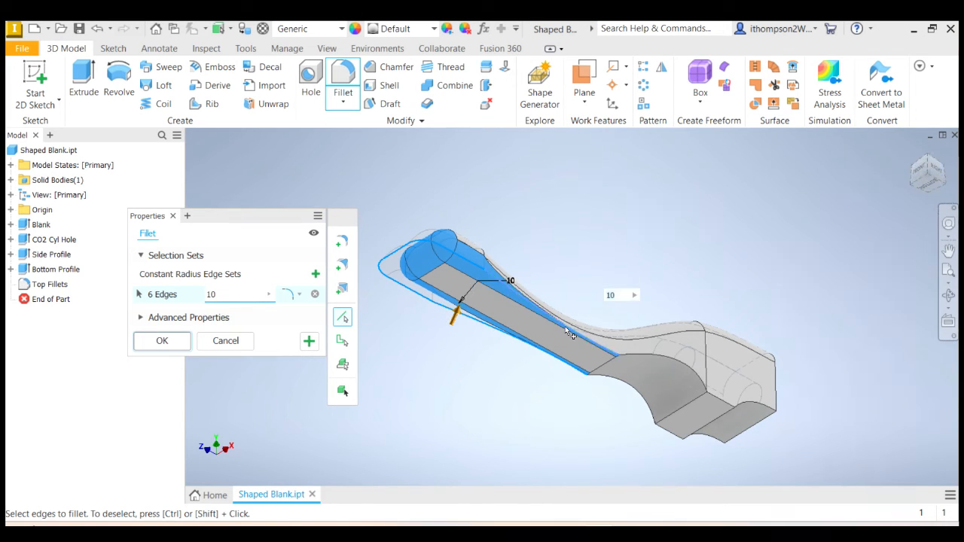
{"action": "left_click", "coordinate": [638, 398]}
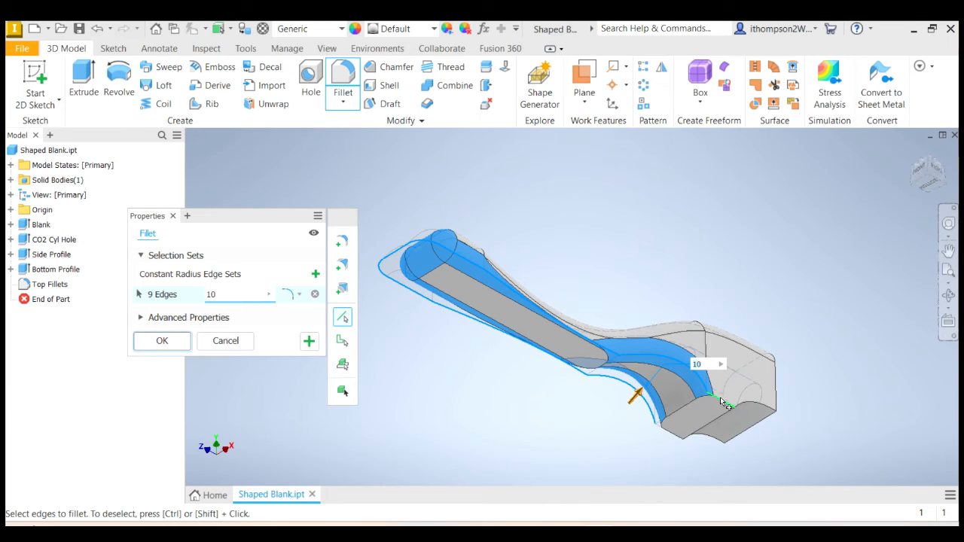
{"action": "left_click", "coordinate": [686, 404]}
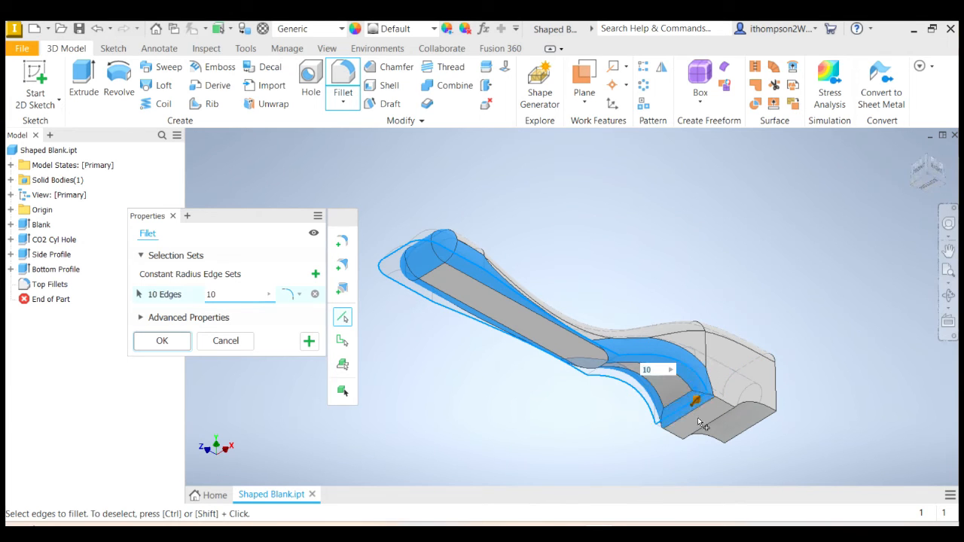
{"action": "left_click", "coordinate": [724, 431]}
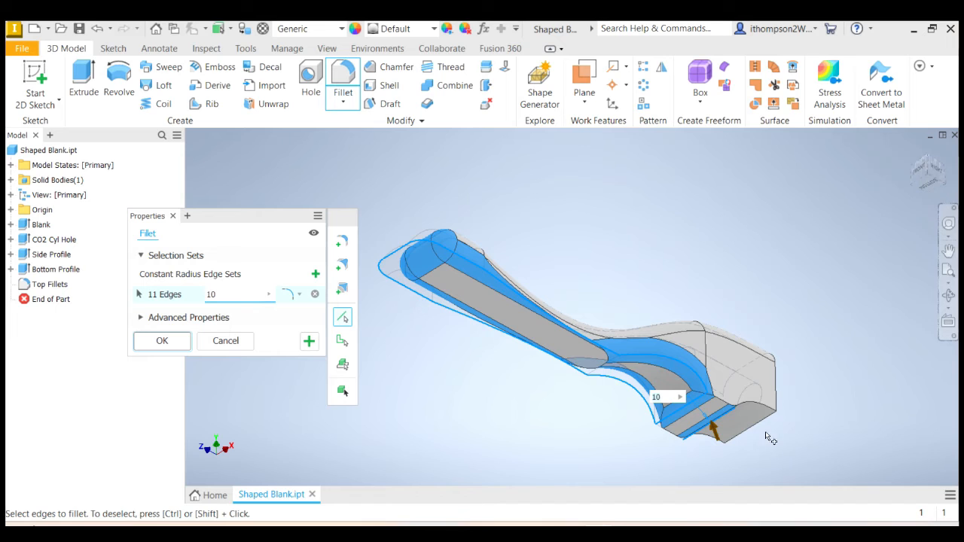
{"action": "left_click", "coordinate": [761, 428]}
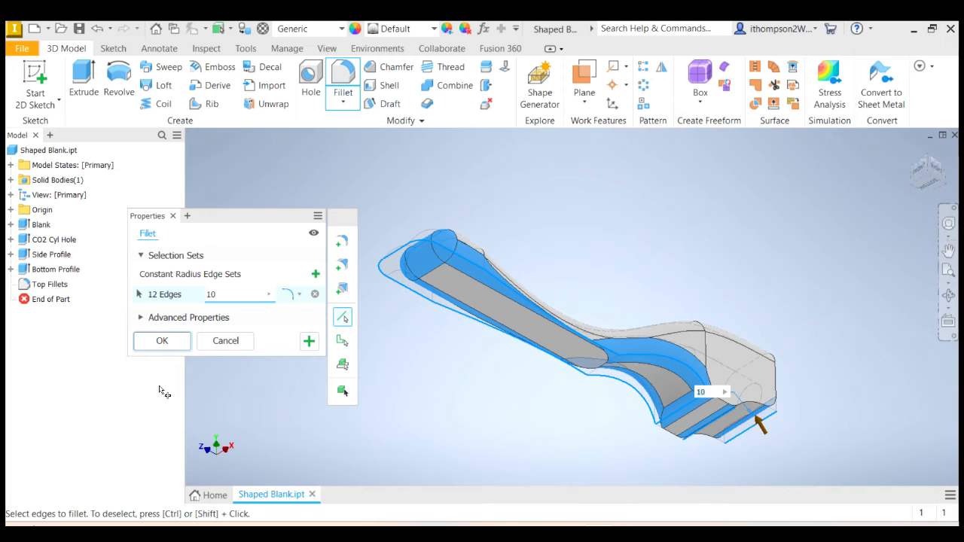
{"action": "left_click", "coordinate": [159, 341]}
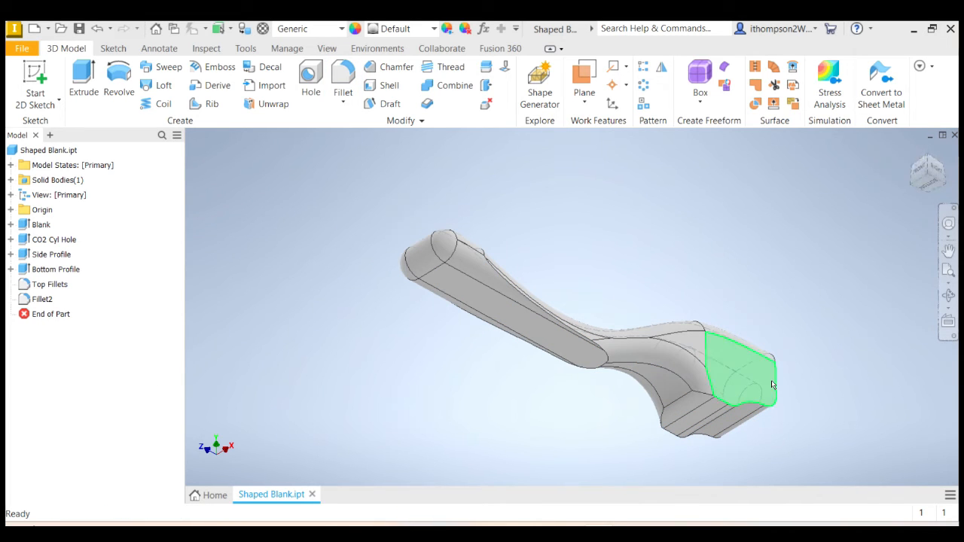
Step: Inspect the rounded underside and rename its fillet feature as Bottom Fillets
{"action": "left_click_drag", "start_coordinate": [928, 168], "coordinate": [867, 185]}
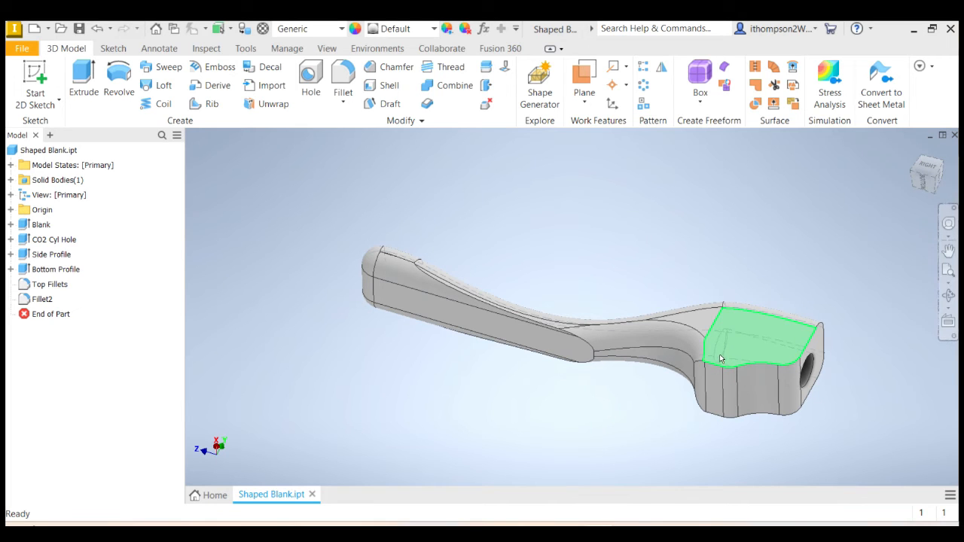
{"action": "left_click_drag", "start_coordinate": [926, 166], "coordinate": [919, 179]}
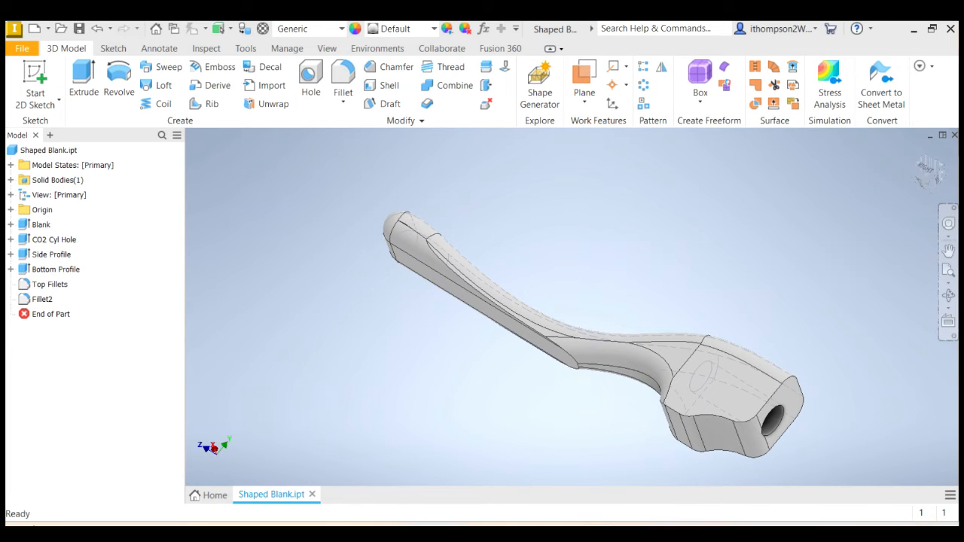
{"action": "left_click", "coordinate": [35, 299]}
{"action": "type", "text": "Bottom"}
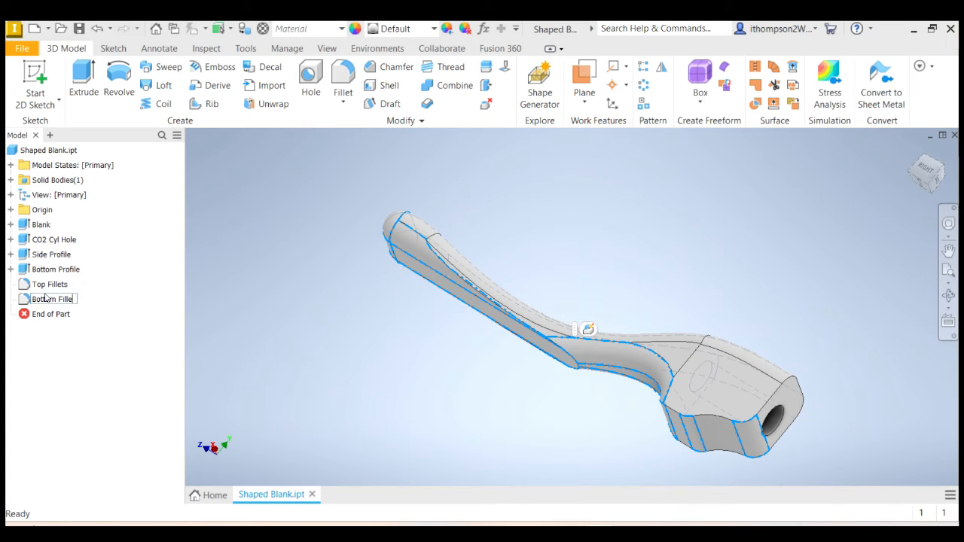
{"action": "left_click", "coordinate": [124, 334]}
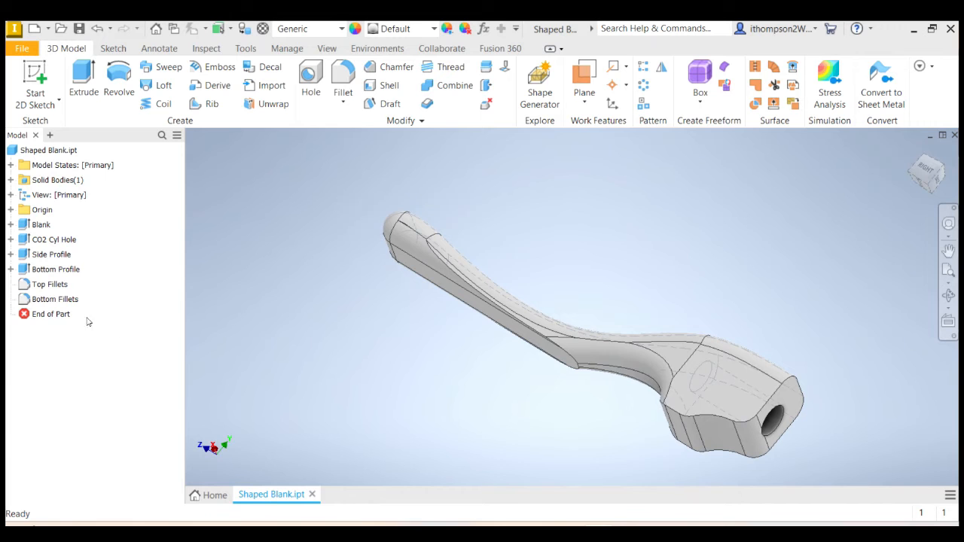
Step: Add the two curved arch edges on the rear block's underside to the Bottom Fillets feature with a 10 mm radius
{"action": "double_click", "coordinate": [61, 300]}
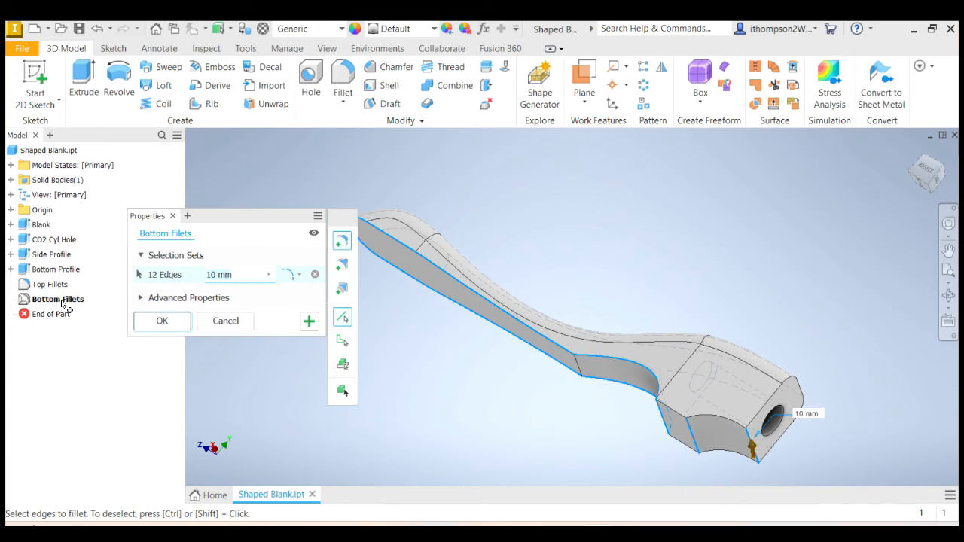
{"action": "left_click", "coordinate": [710, 420]}
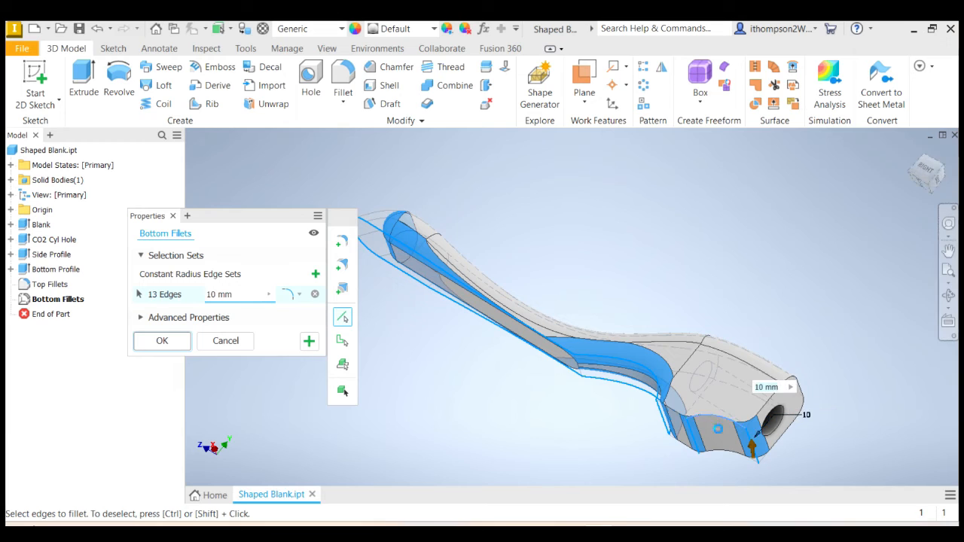
{"action": "left_click", "coordinate": [727, 455]}
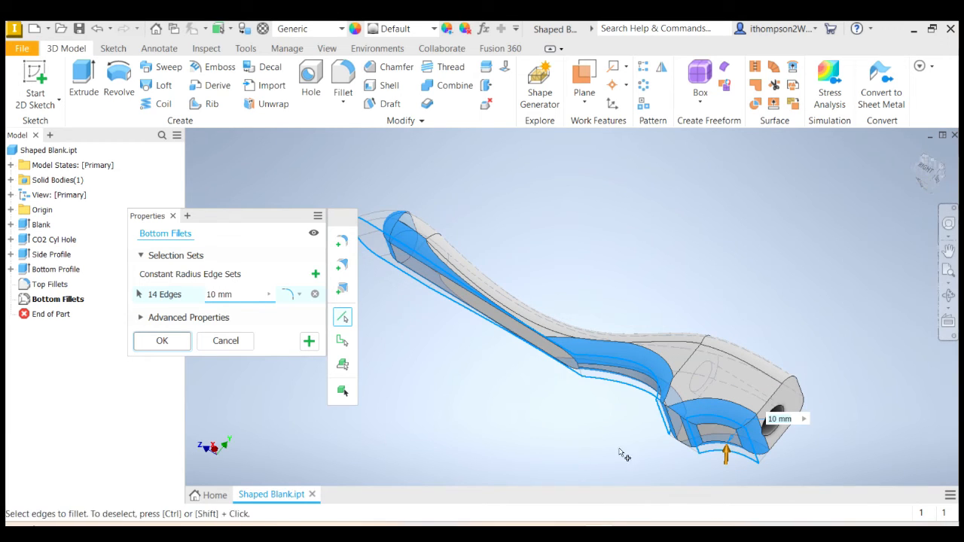
{"action": "left_click", "coordinate": [162, 340]}
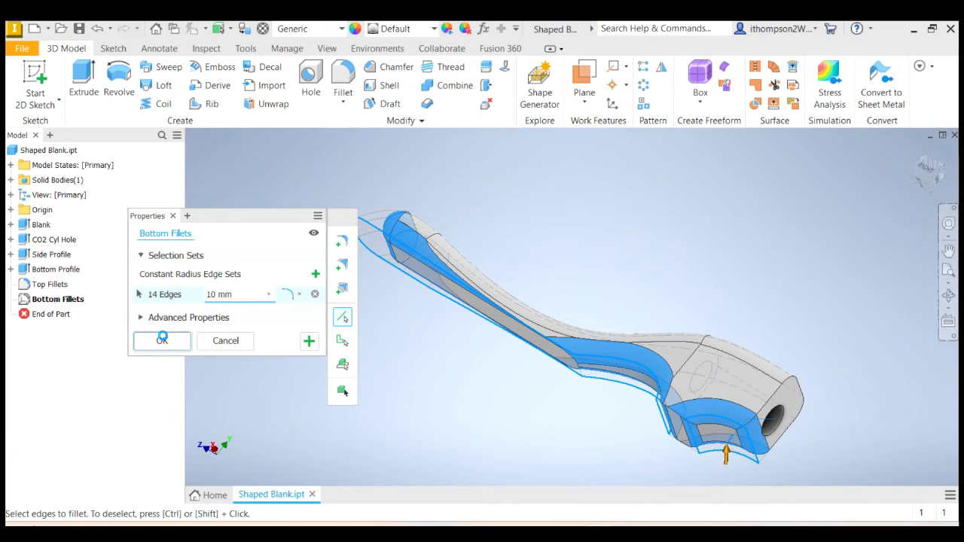
Step: Fillet the edge loop around the rear face surrounding the CO2 cylinder hole with a 10 mm radius
{"action": "mouse_move", "coordinate": [927, 172]}
{"action": "left_mouse_down"}
{"action": "mouse_move", "coordinate": [918, 173]}
{"action": "mouse_move", "coordinate": [930, 175]}
{"action": "left_mouse_up"}
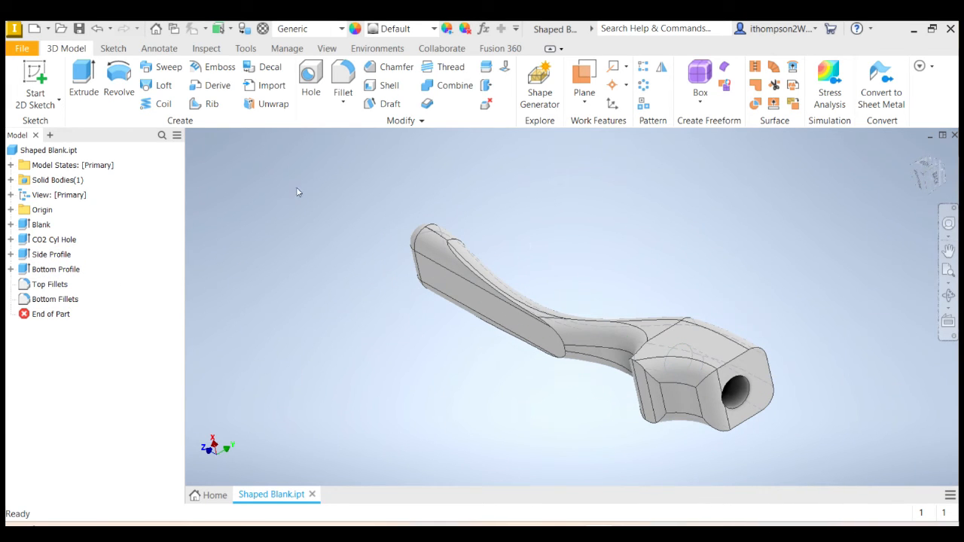
{"action": "left_click", "coordinate": [342, 83]}
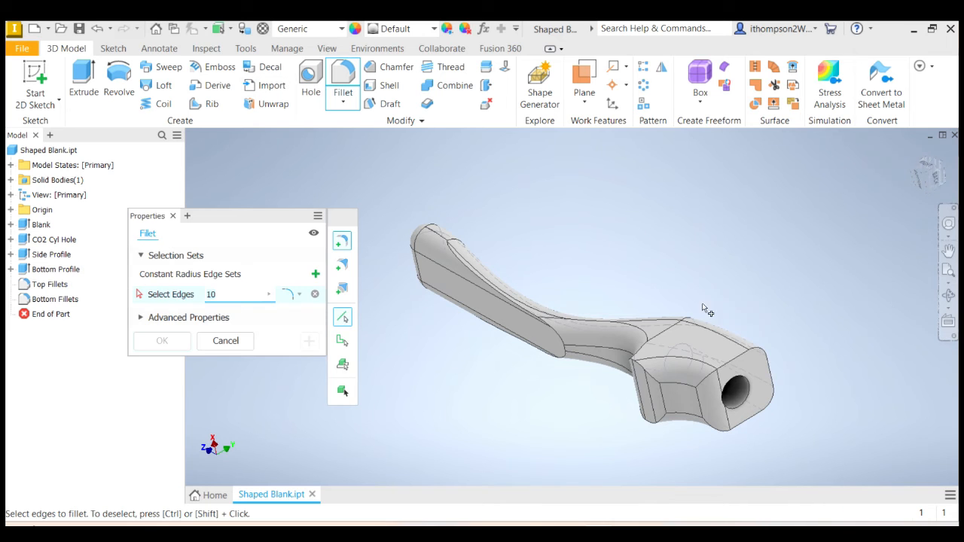
{"action": "left_click", "coordinate": [743, 355]}
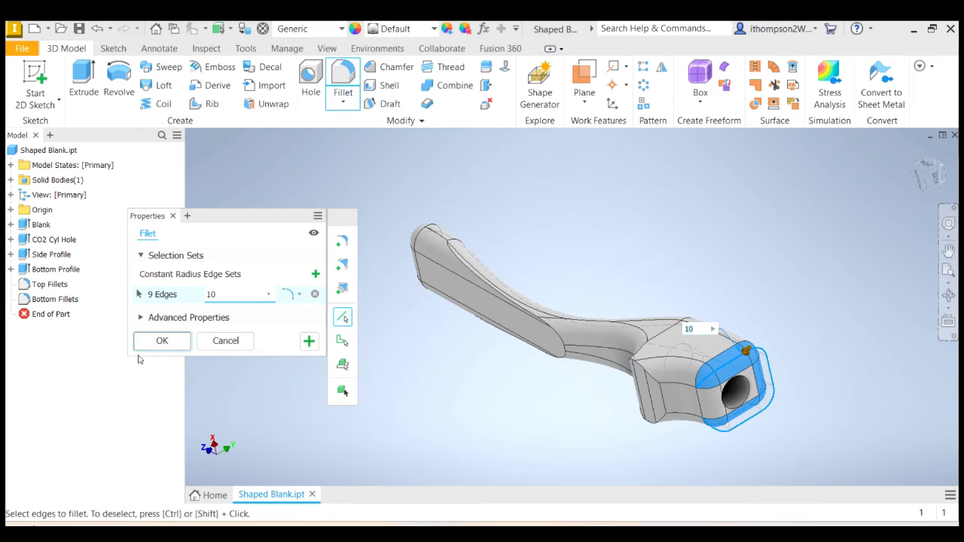
{"action": "left_click", "coordinate": [161, 341]}
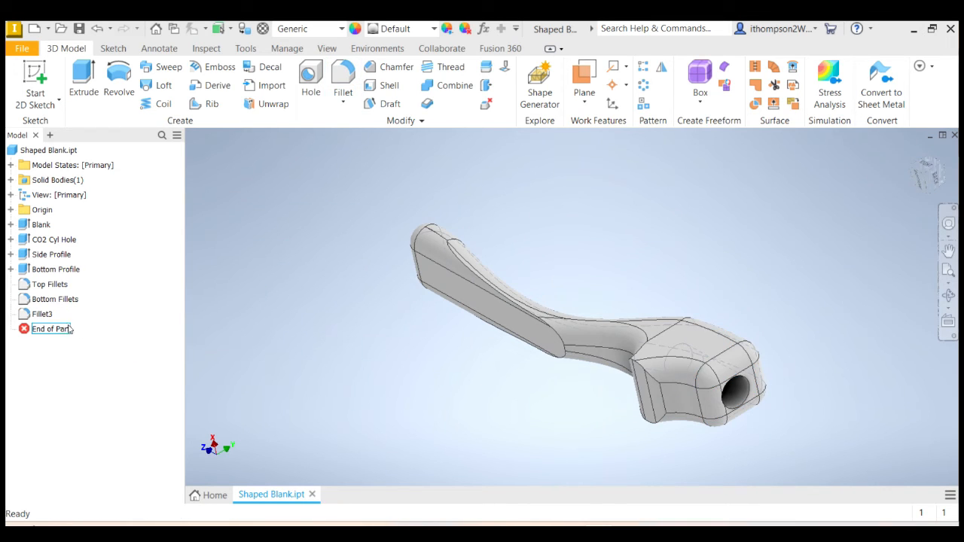
Step: Check the new rear-face fillet's settings and rename the feature as Back Fillets
{"action": "double_click", "coordinate": [43, 315]}
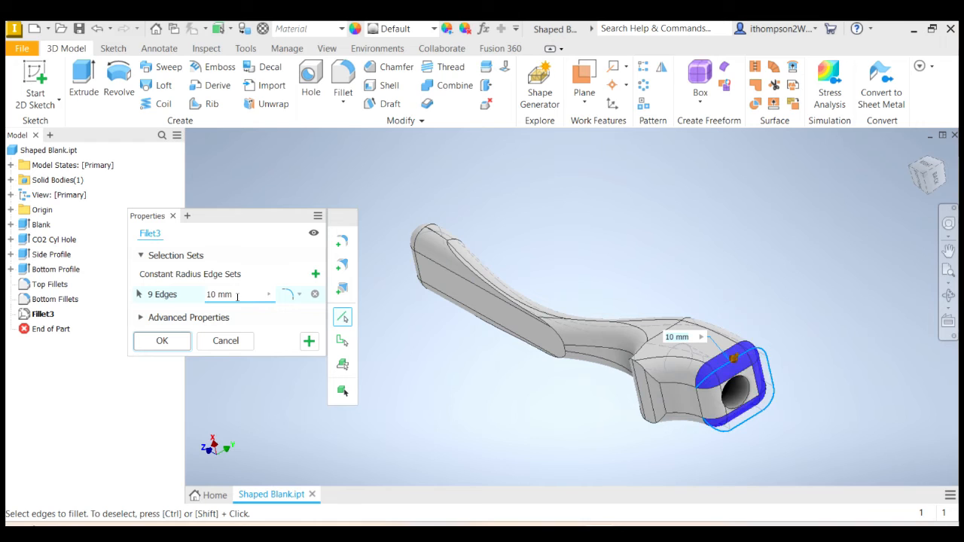
{"action": "left_click", "coordinate": [42, 315]}
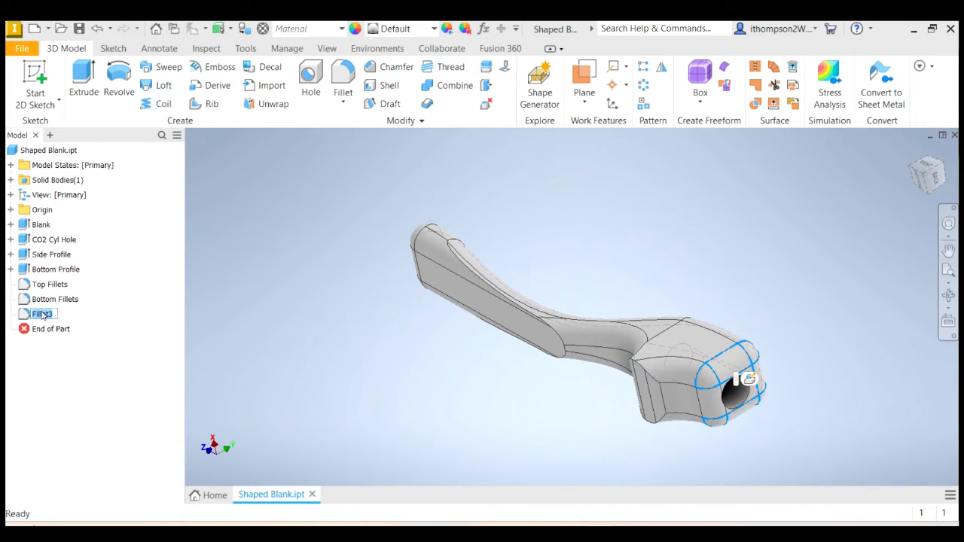
{"action": "type", "text": "Back Fillets"}
{"action": "key", "text": "Return"}
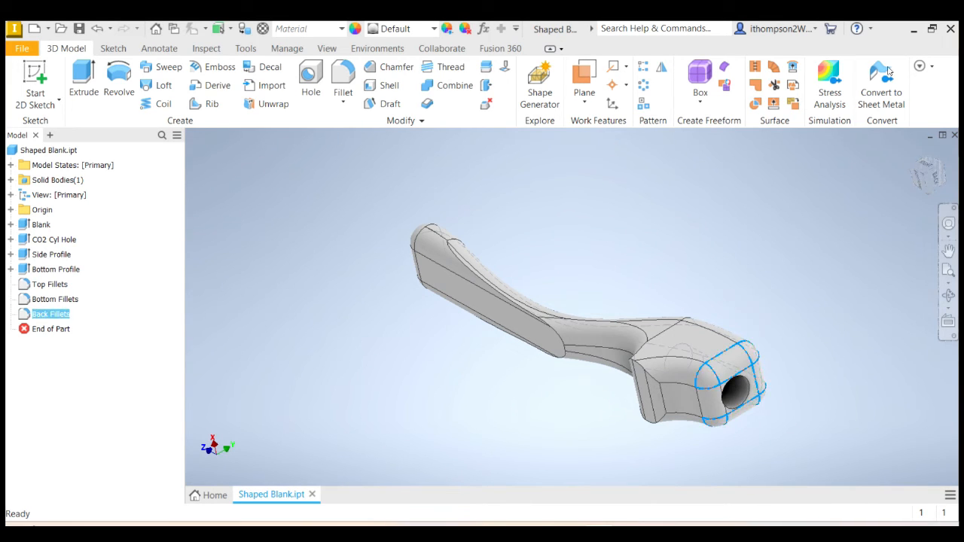
Step: Start a 2D sketch on the flat side face of the rear block, with the whole side profile in view
{"action": "left_click", "coordinate": [934, 171]}
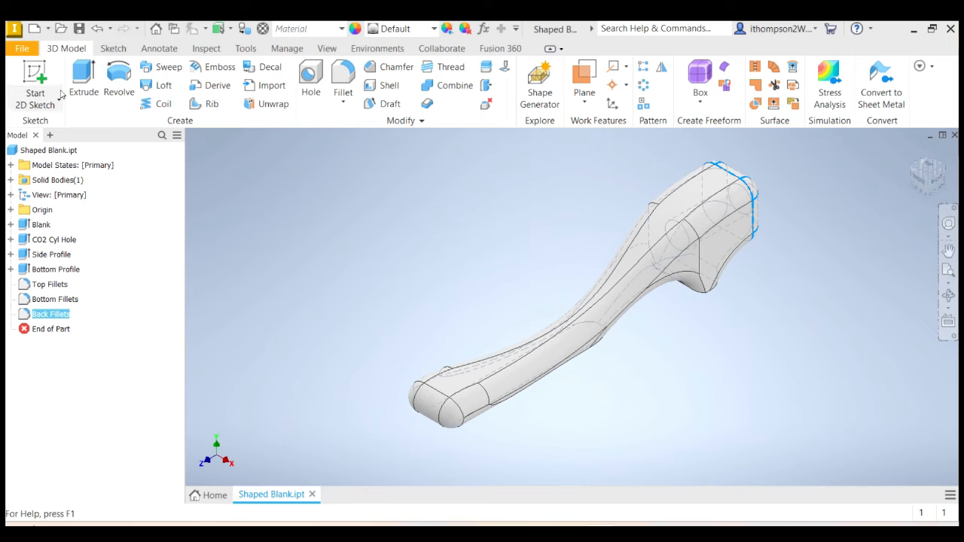
{"action": "left_click", "coordinate": [34, 79]}
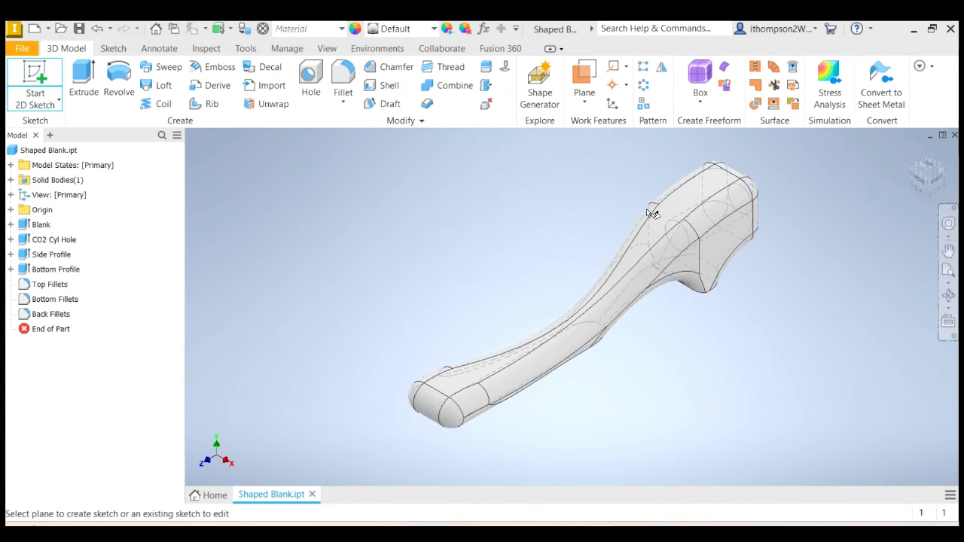
{"action": "left_click", "coordinate": [724, 245]}
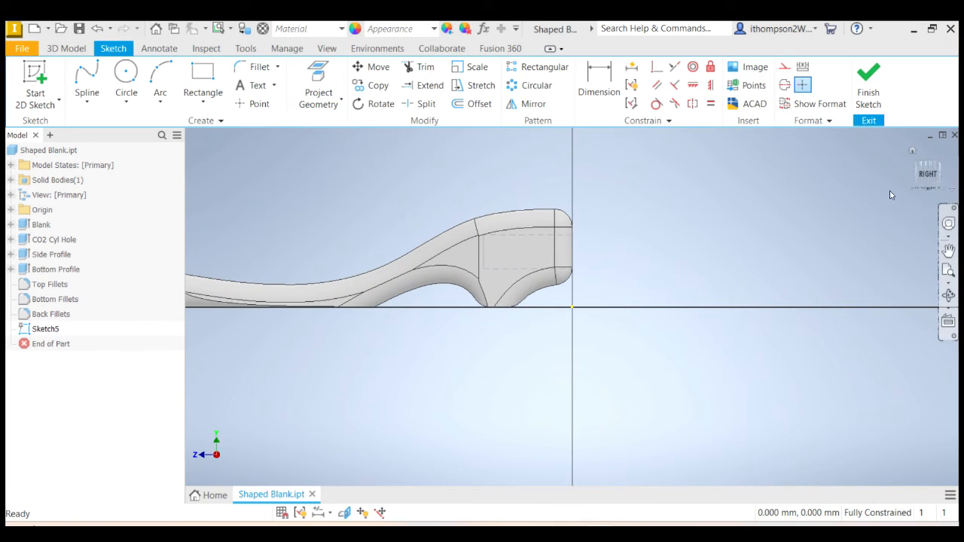
{"action": "left_click", "coordinate": [949, 270]}
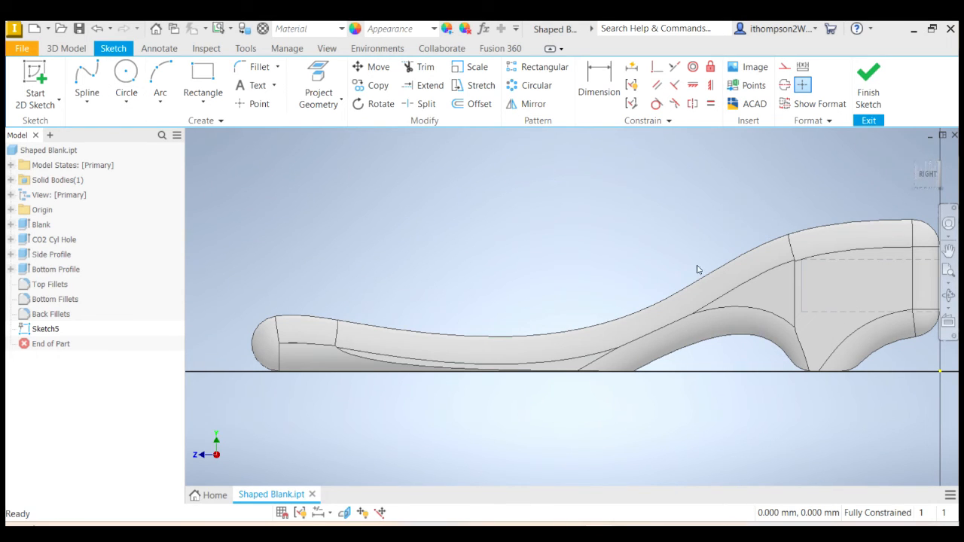
Step: Sketch two level 3 mm diameter axle-hole circles, one above the rear foot and one near the nose
{"action": "left_click", "coordinate": [126, 72]}
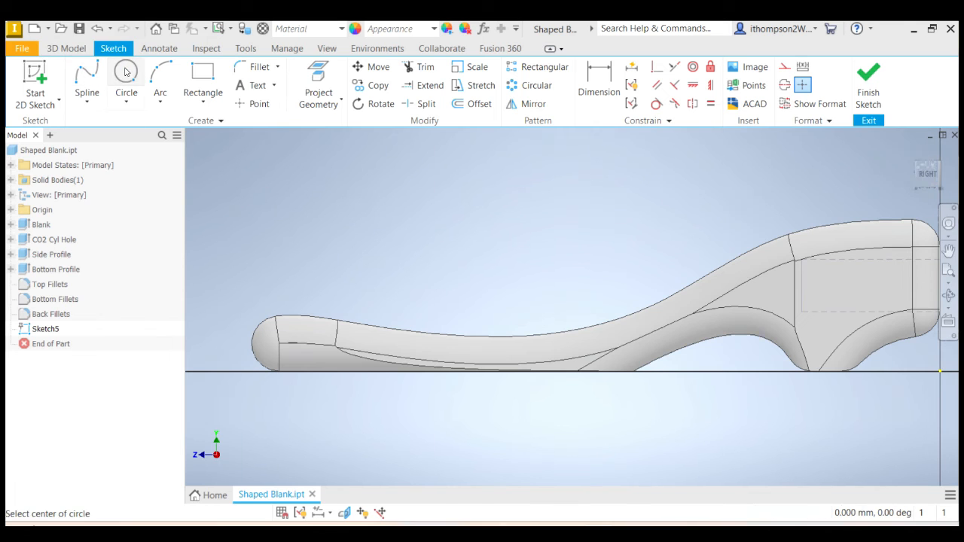
{"action": "left_click", "coordinate": [824, 352]}
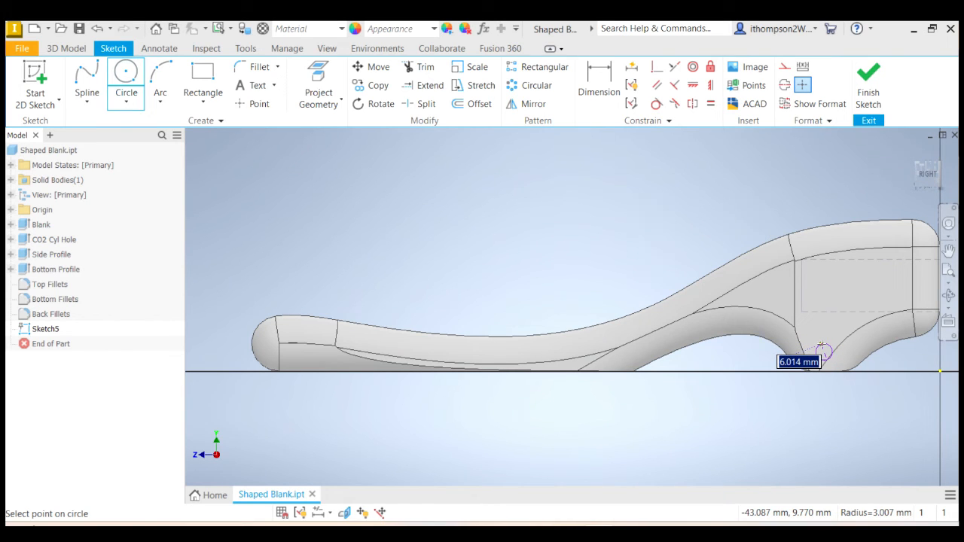
{"action": "left_click", "coordinate": [824, 357]}
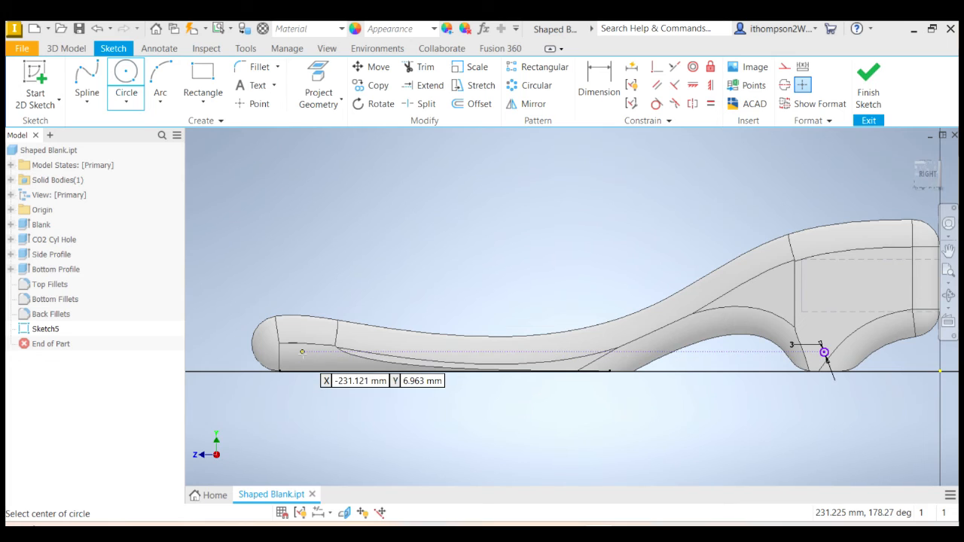
{"action": "left_click", "coordinate": [302, 352]}
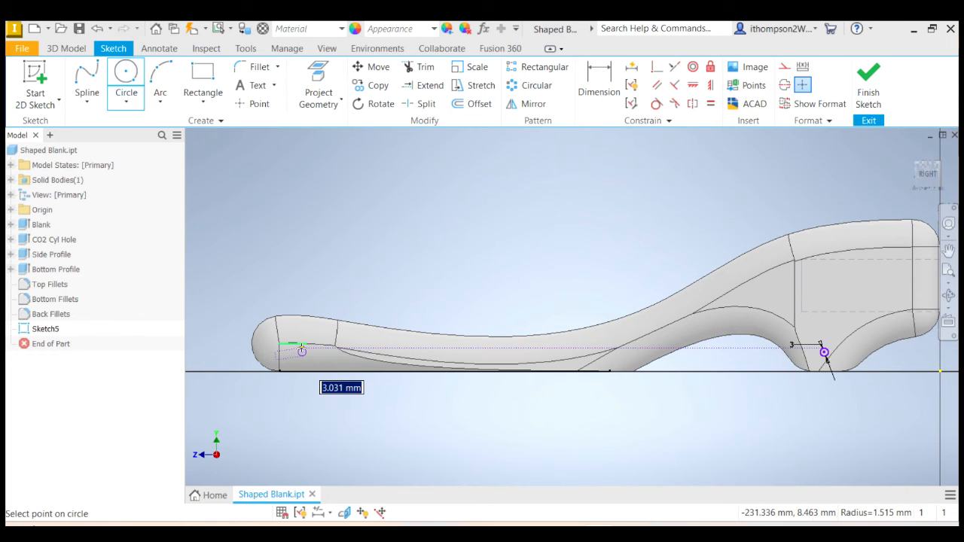
{"action": "type", "text": "3"}
{"action": "key", "text": "Return"}
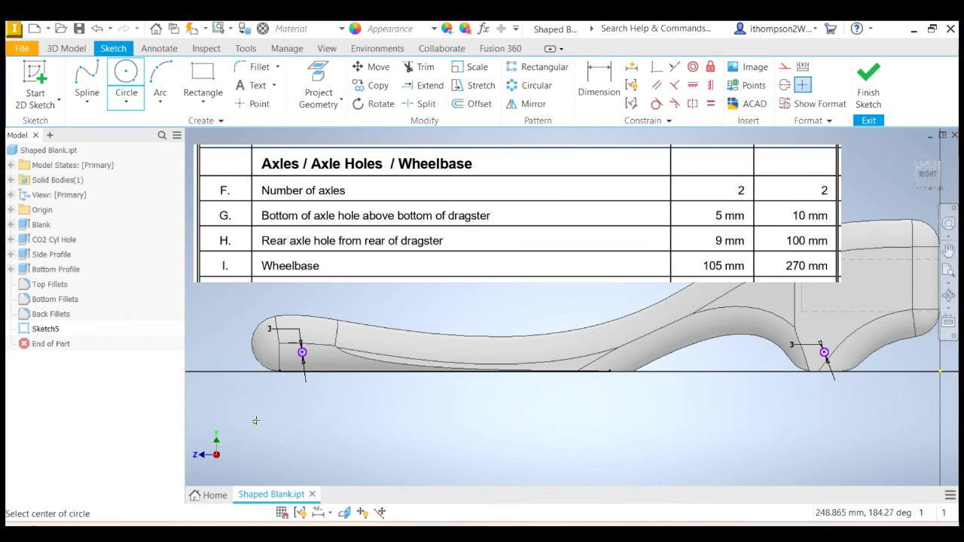
{"action": "key", "text": "Escape"}
Step: Dimension the front axle circle's centre 8 mm above the body's bottom edge
{"action": "left_click", "coordinate": [597, 84]}
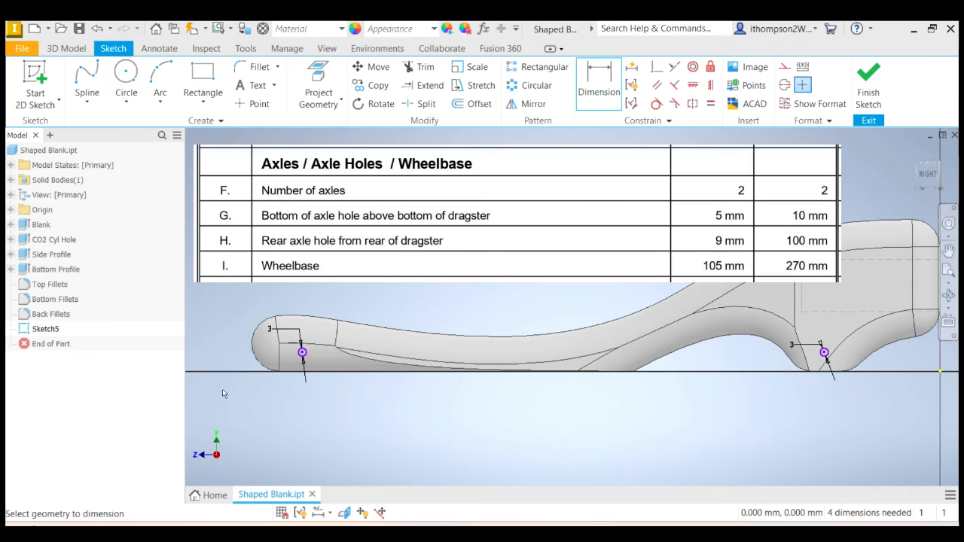
{"action": "left_click", "coordinate": [603, 85]}
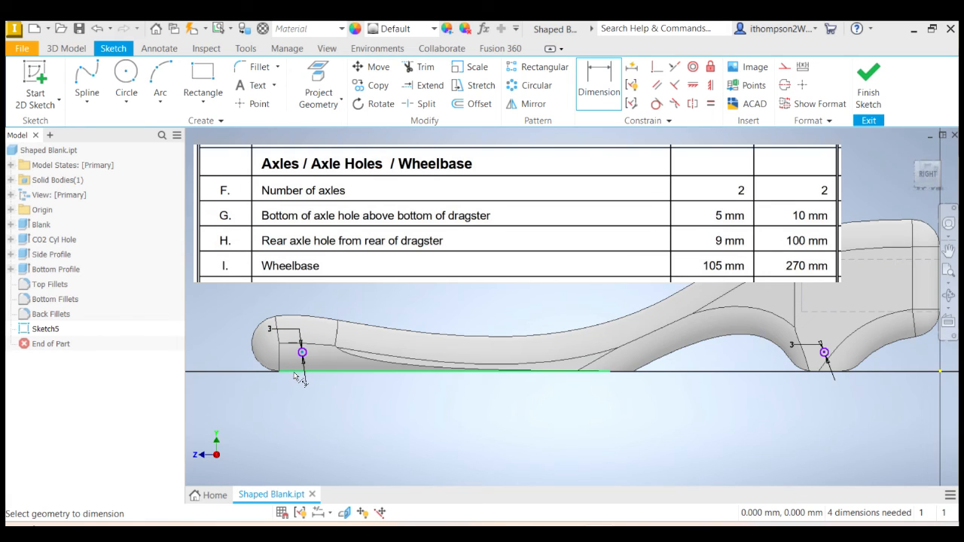
{"action": "left_click", "coordinate": [295, 372]}
{"action": "left_click", "coordinate": [303, 352]}
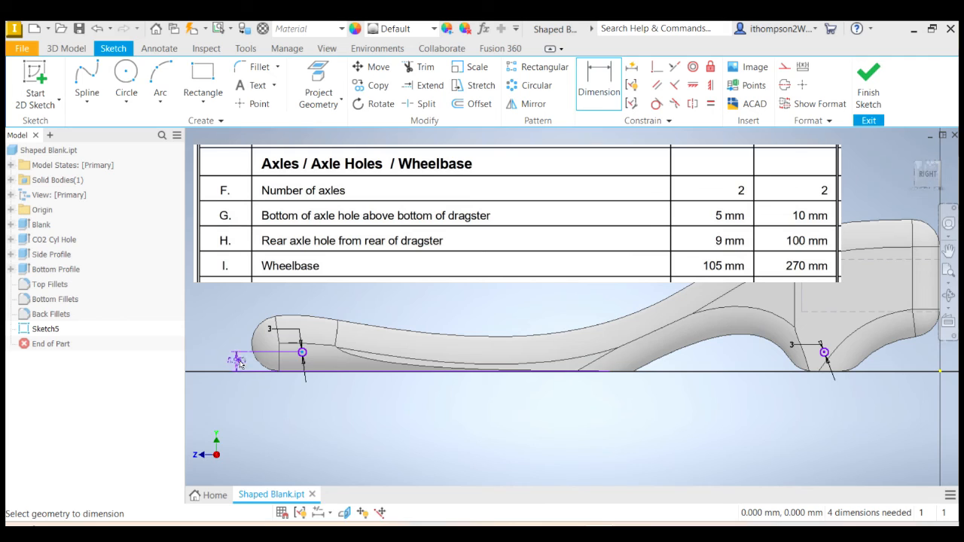
{"action": "key", "text": "Escape"}
{"action": "left_click", "coordinate": [302, 357]}
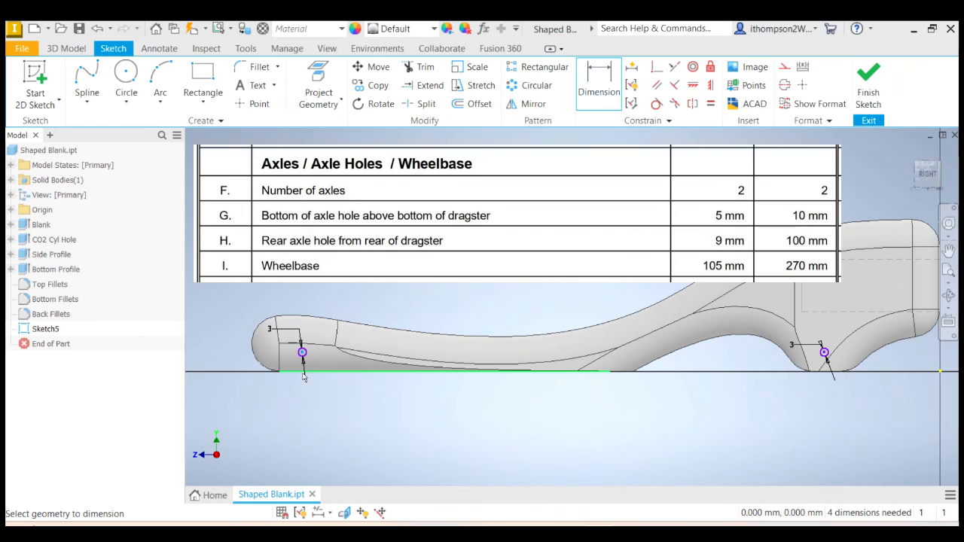
{"action": "mouse_move", "coordinate": [303, 374]}
{"action": "left_click", "coordinate": [323, 394]}
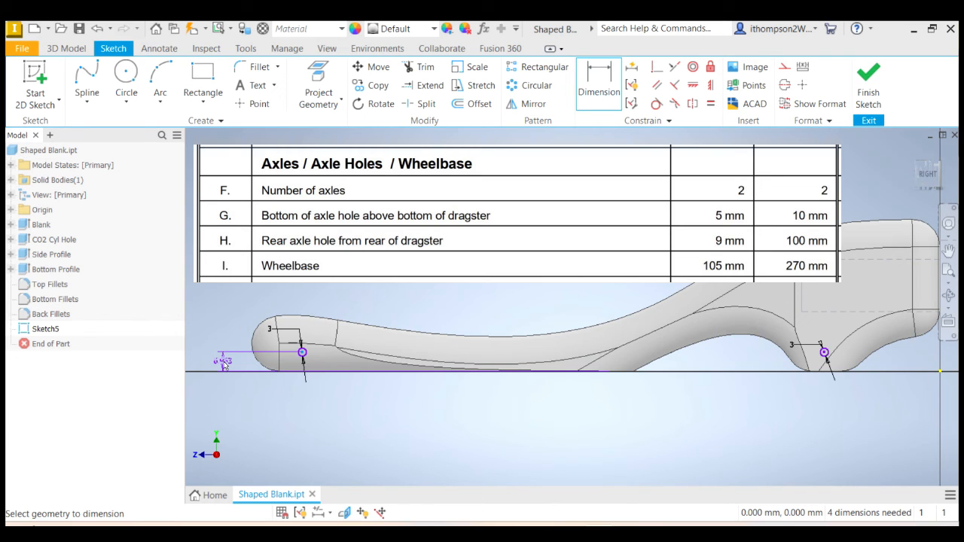
{"action": "left_click", "coordinate": [224, 364]}
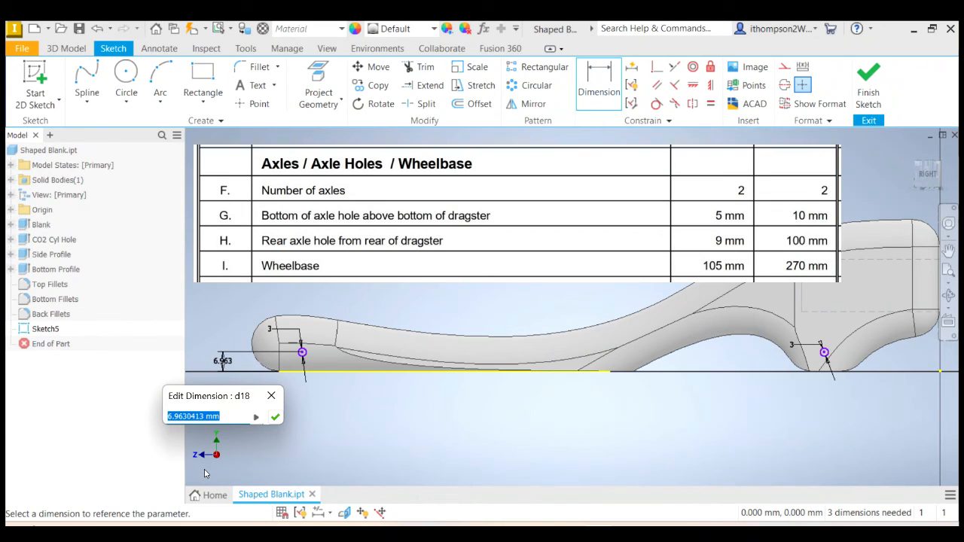
{"action": "type", "text": "8"}
{"action": "key", "text": "Return"}
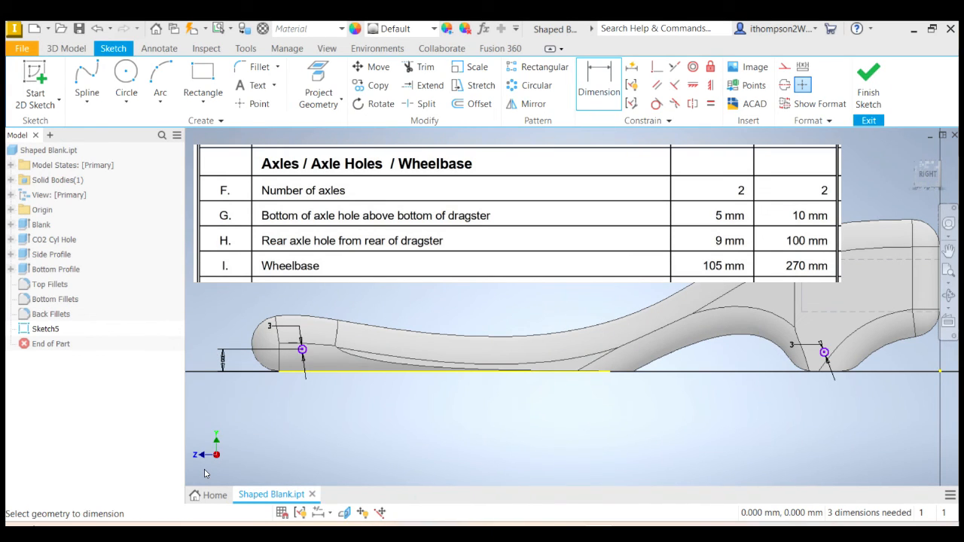
Step: Set the front axle circle's height above the bottom edge to 10 mm
{"action": "left_click", "coordinate": [223, 361]}
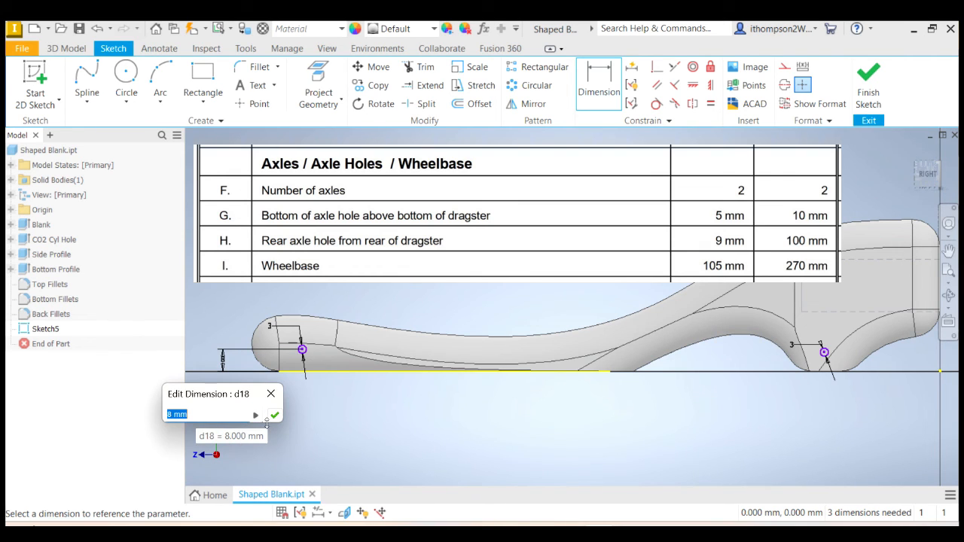
{"action": "type", "text": "10"}
{"action": "key", "text": "Return"}
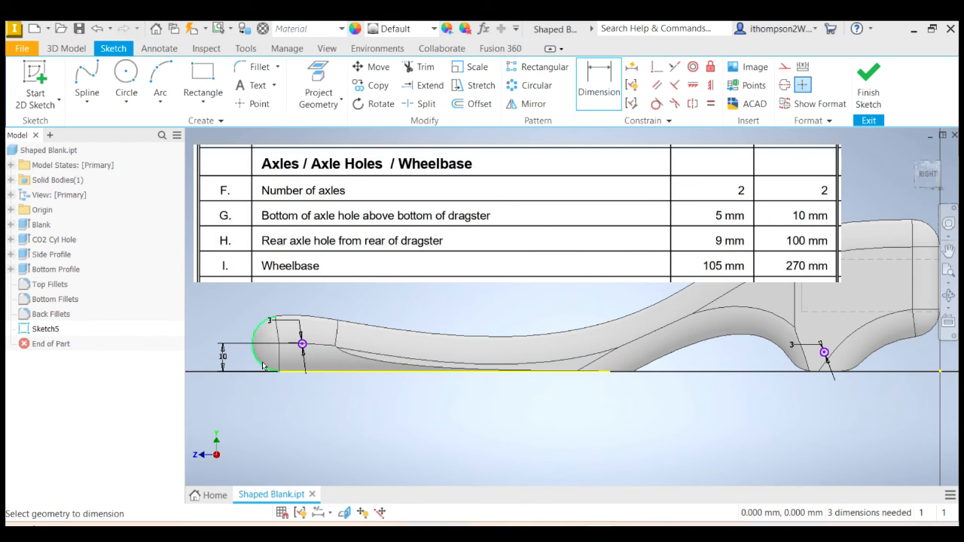
Step: Dimension the rear axle circle's centre 10 mm above the bottom of the rear foot
{"action": "left_click", "coordinate": [820, 372]}
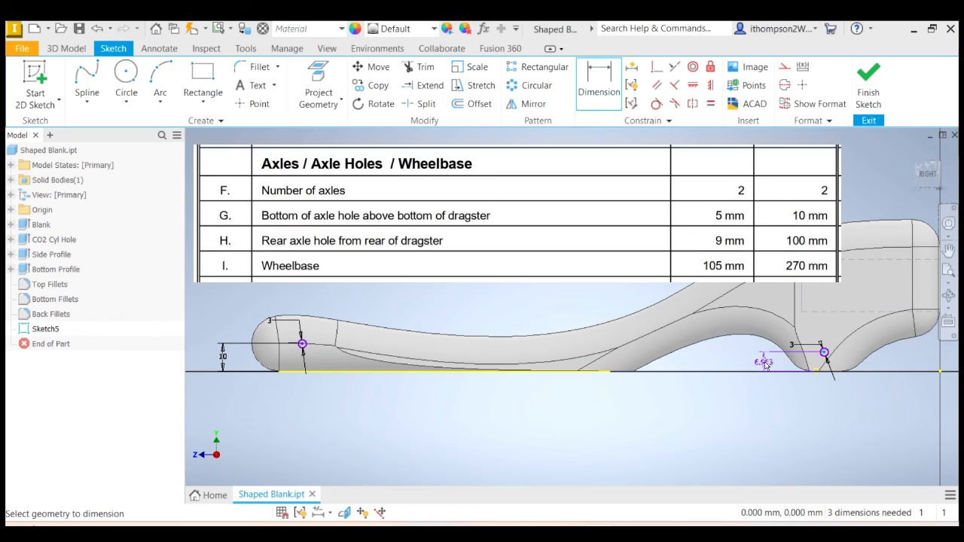
{"action": "left_click", "coordinate": [766, 365]}
{"action": "type", "text": "10"}
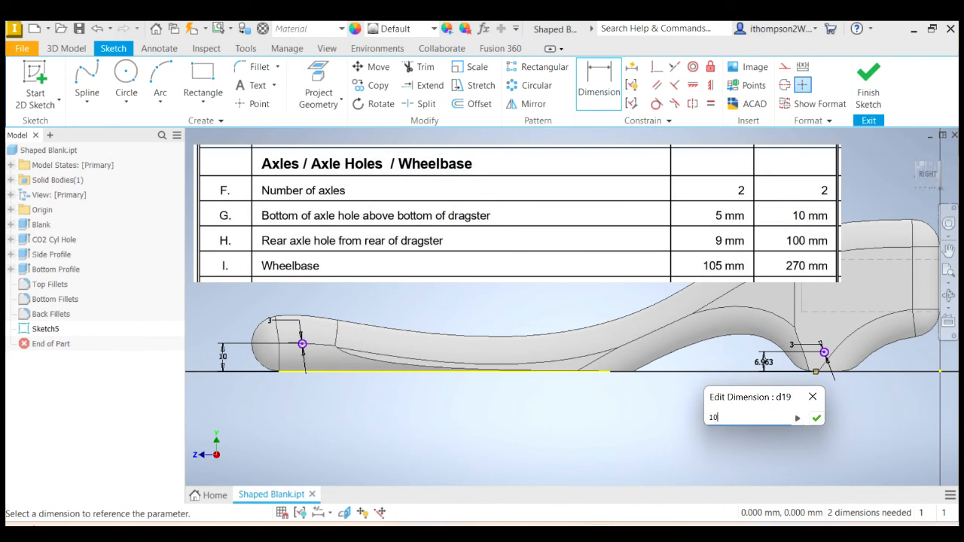
{"action": "key", "text": "Return"}
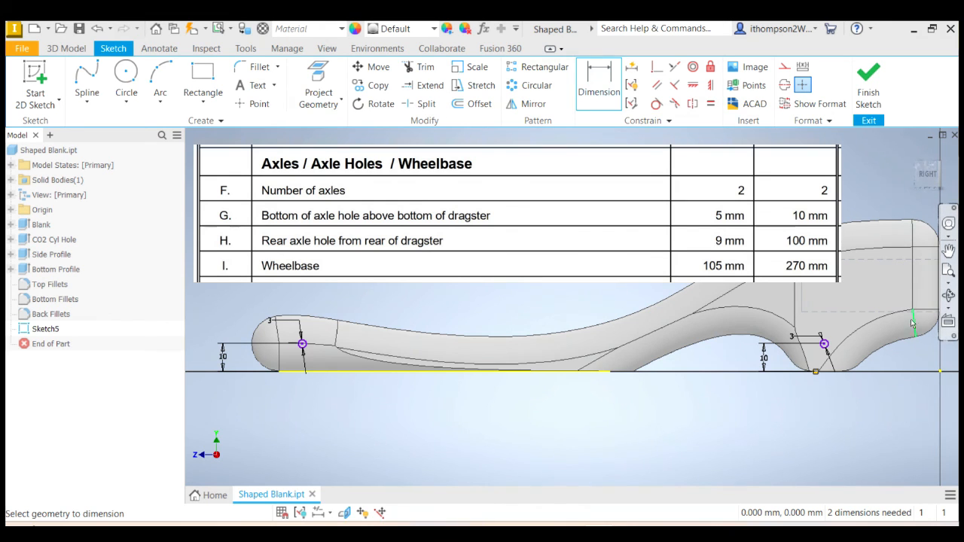
Step: Dimension the rear axle circle's centre 42 mm horizontally from the body's rear edge
{"action": "left_click", "coordinate": [948, 252]}
{"action": "left_click_drag", "start_coordinate": [921, 354], "coordinate": [843, 360]}
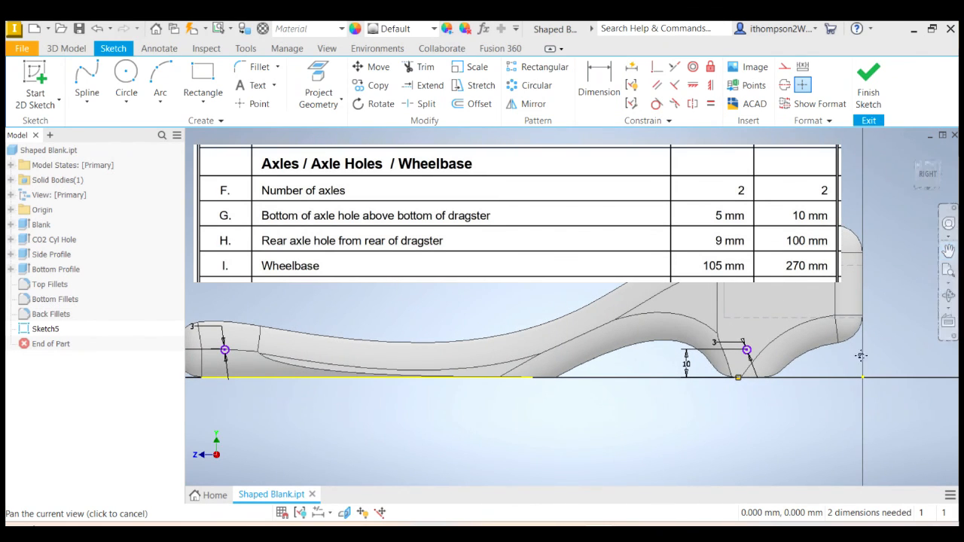
{"action": "key", "text": "d"}
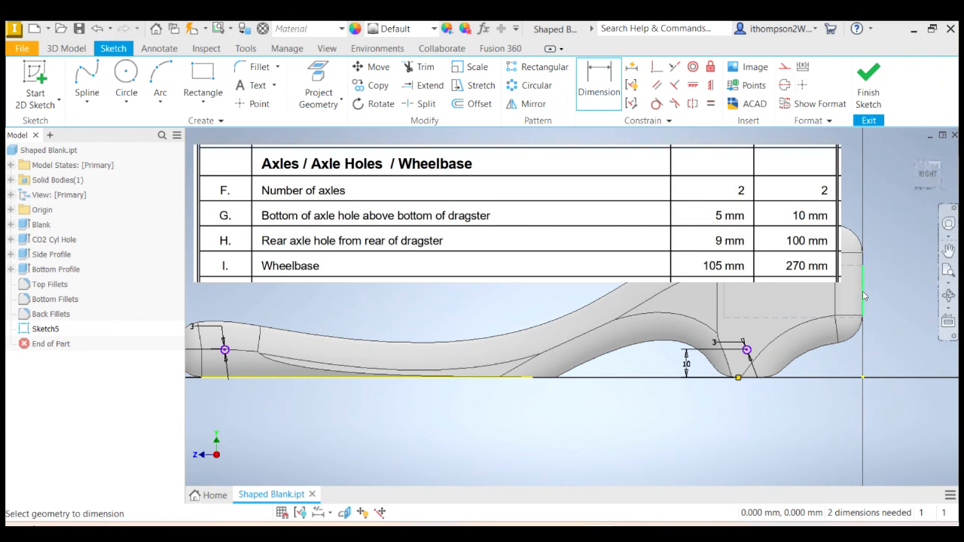
{"action": "left_click", "coordinate": [746, 350]}
{"action": "left_click", "coordinate": [863, 356]}
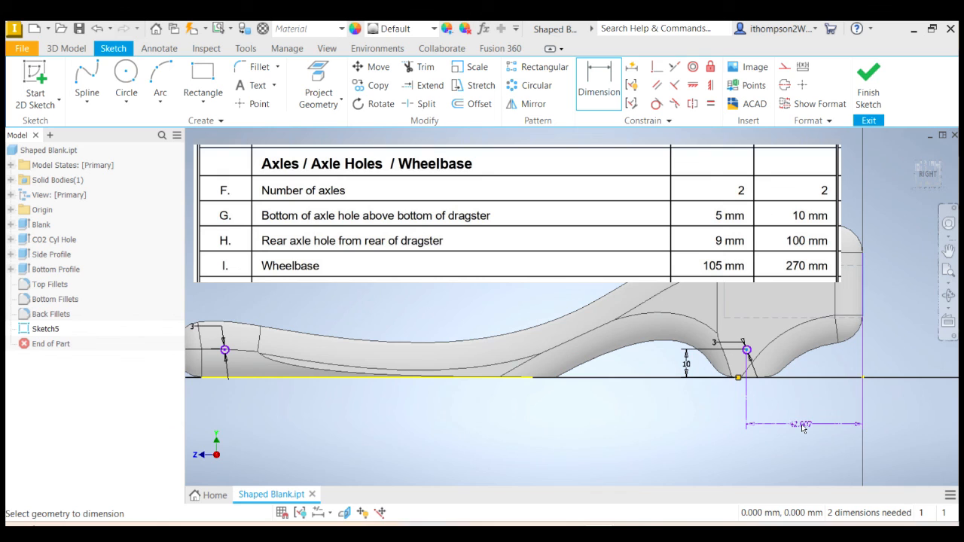
{"action": "left_click", "coordinate": [803, 427]}
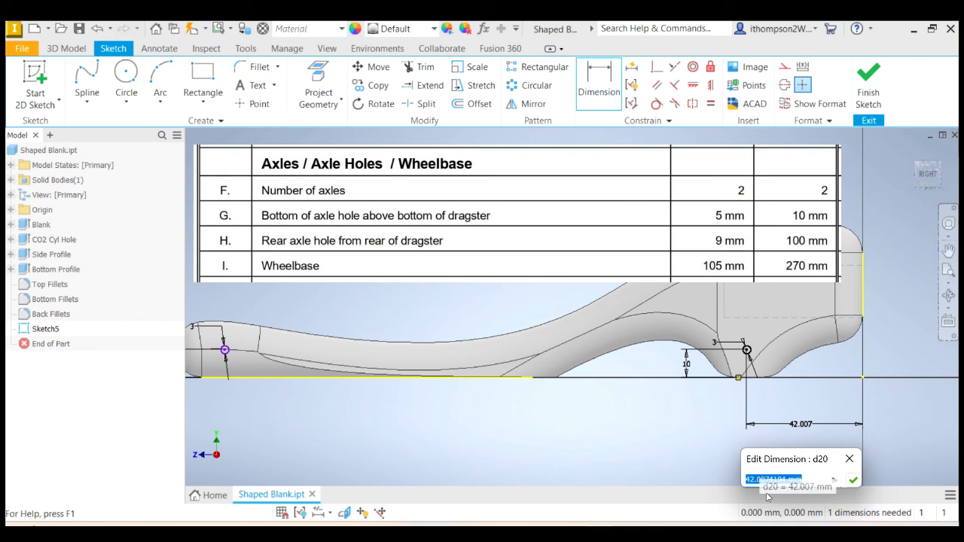
{"action": "mouse_move", "coordinate": [762, 533]}
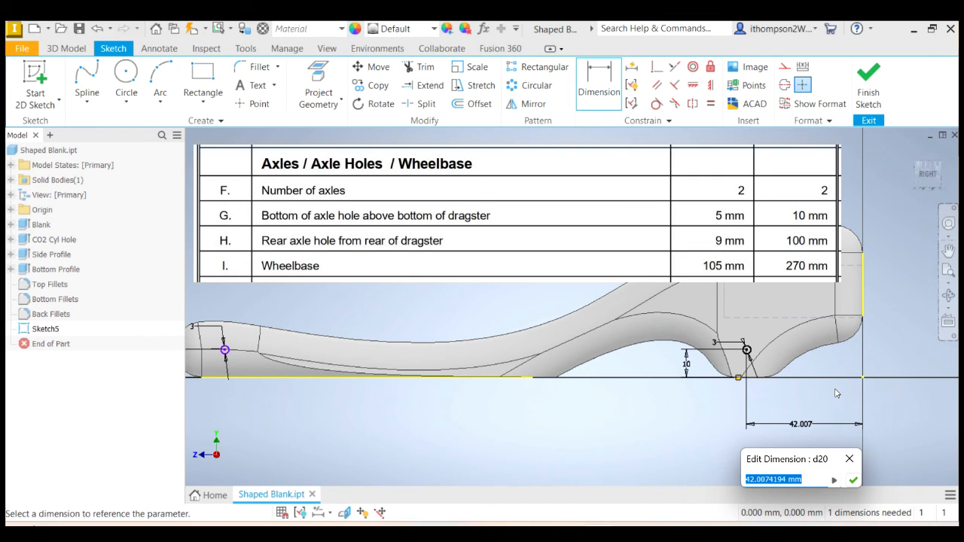
{"action": "type", "text": "42"}
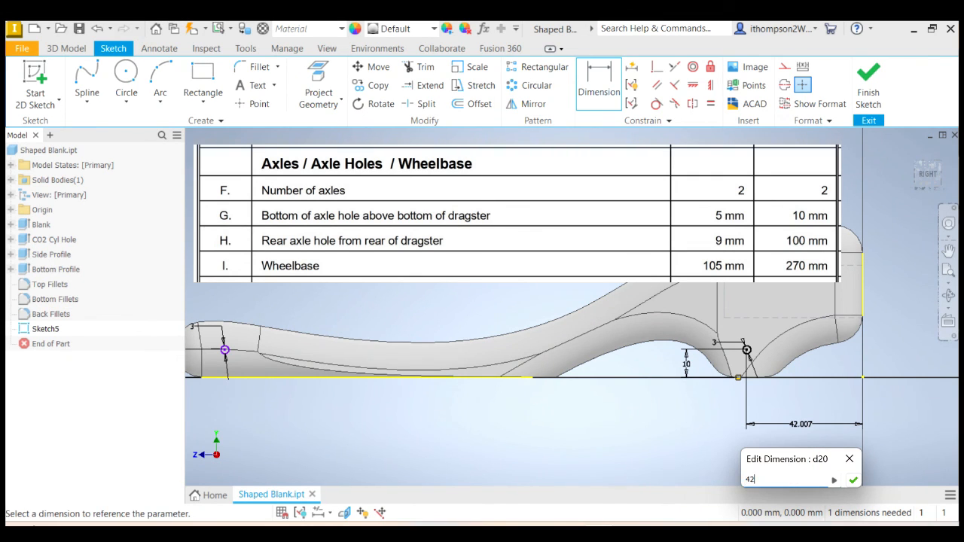
{"action": "key", "text": "Return"}
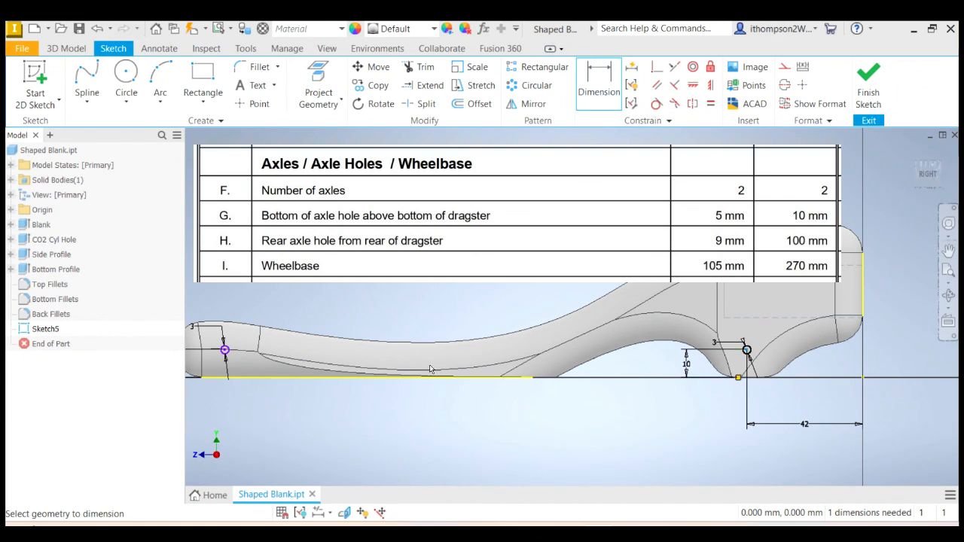
Step: Dimension the wheelbase between the two axle circle centres as 190 mm and finish the sketch
{"action": "left_click", "coordinate": [224, 350]}
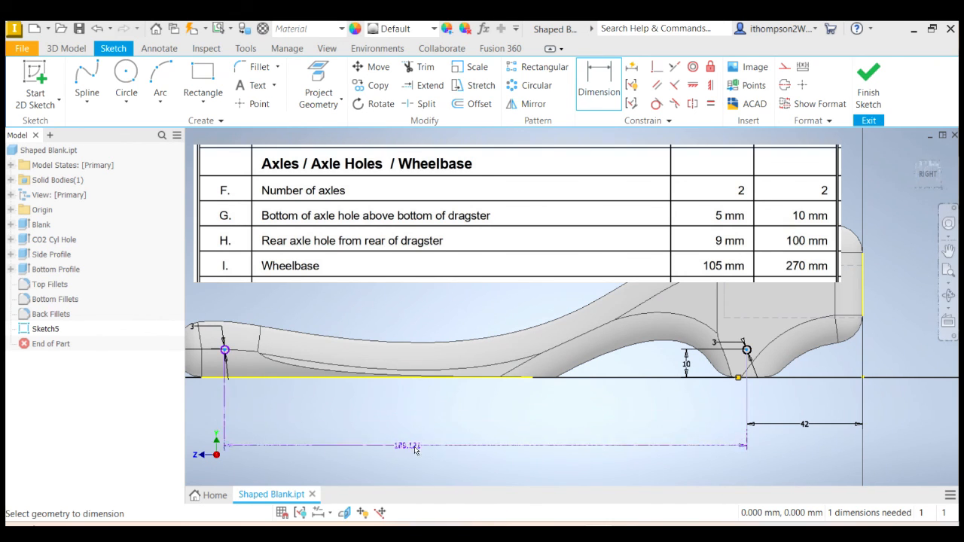
{"action": "left_click", "coordinate": [494, 422]}
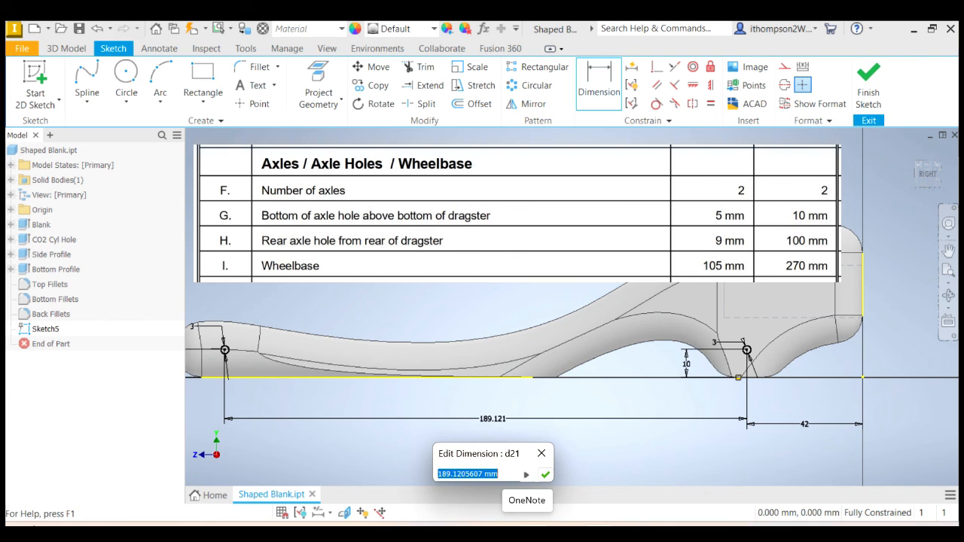
{"action": "type", "text": "190"}
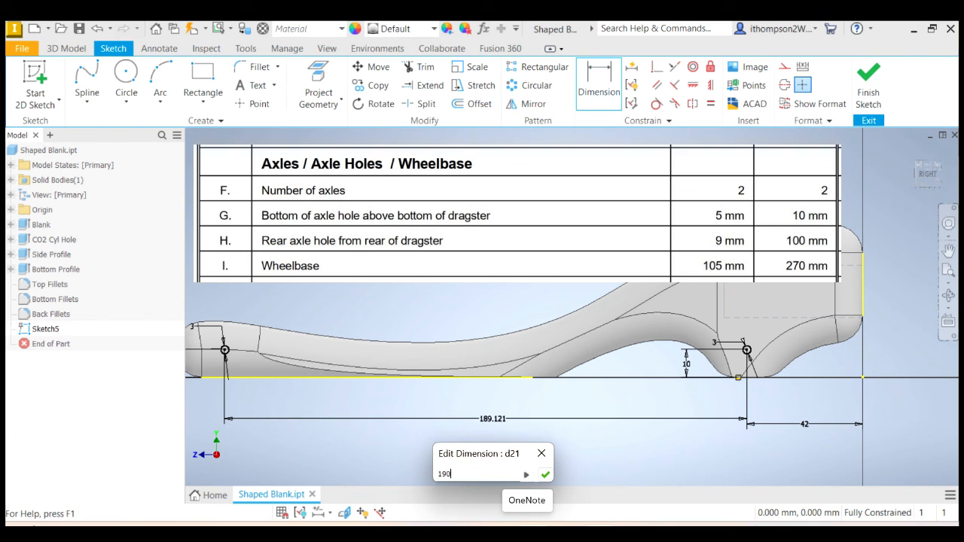
{"action": "key", "text": "Return"}
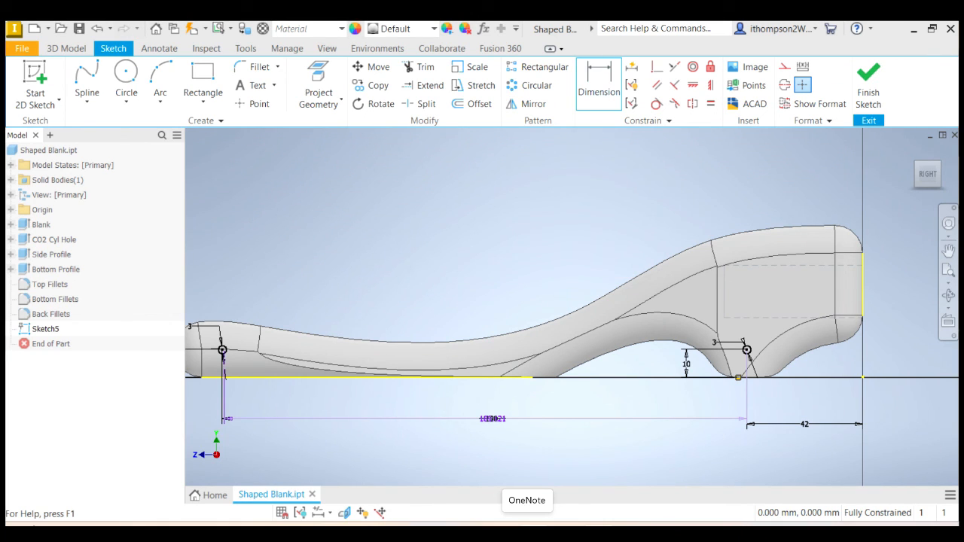
{"action": "left_click", "coordinate": [870, 89]}
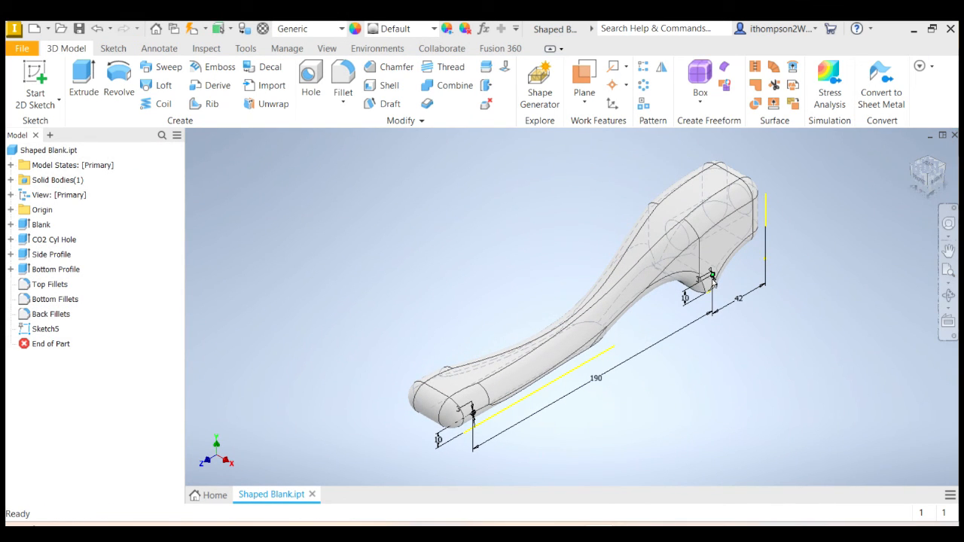
Step: Extrude the rear and front axle circles in the flipped direction as a Through All cut across the body
{"action": "scroll", "coordinate": [673, 344], "scroll_direction": "down", "scroll_amount": 4}
{"action": "scroll", "coordinate": [673, 344], "scroll_direction": "up", "scroll_amount": 5}
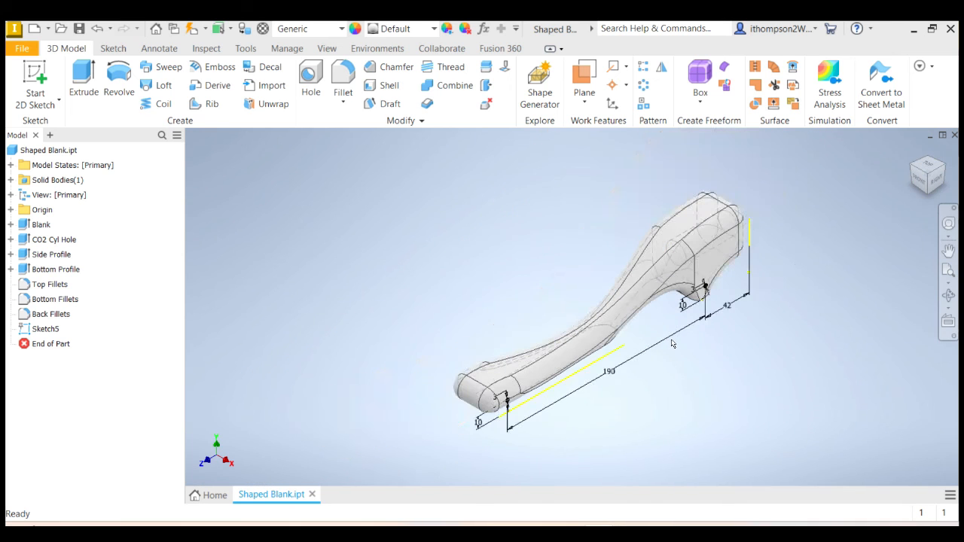
{"action": "scroll", "coordinate": [671, 281], "scroll_direction": "down", "scroll_amount": 6}
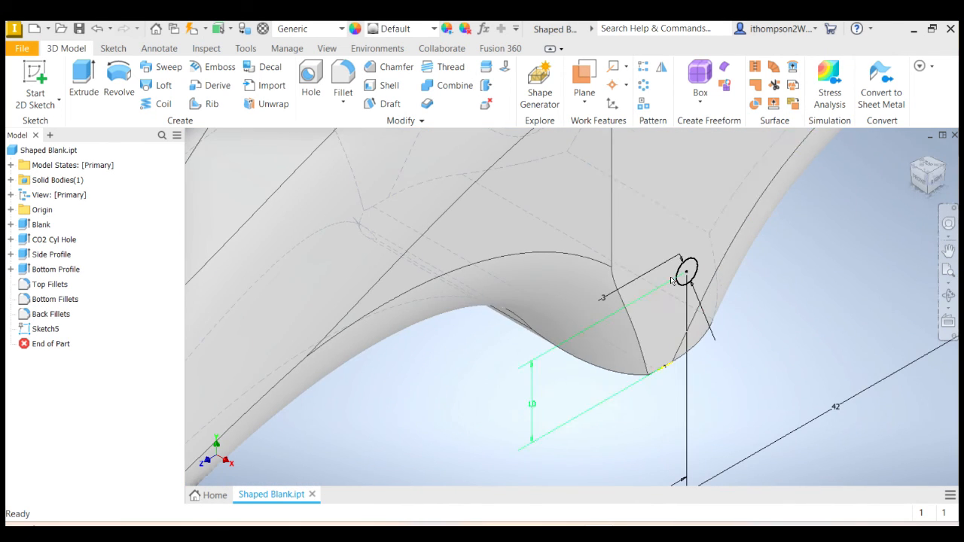
{"action": "scroll", "coordinate": [671, 281], "scroll_direction": "down", "scroll_amount": 2}
{"action": "left_click", "coordinate": [82, 88]}
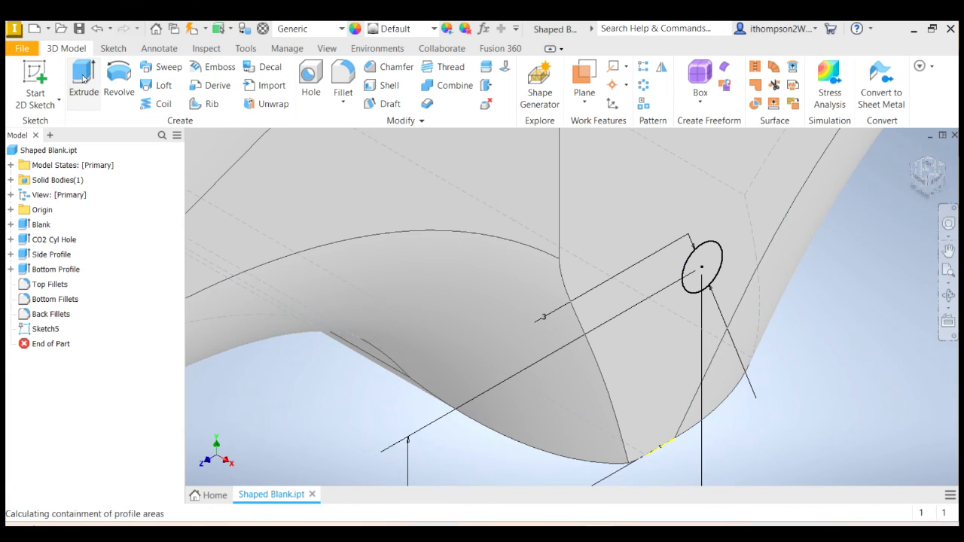
{"action": "left_click", "coordinate": [711, 257]}
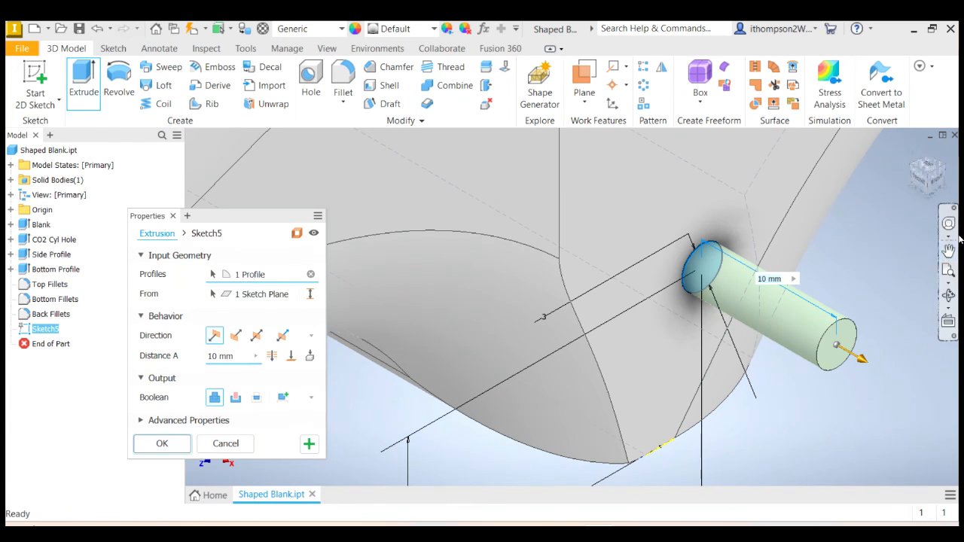
{"action": "left_click", "coordinate": [949, 271]}
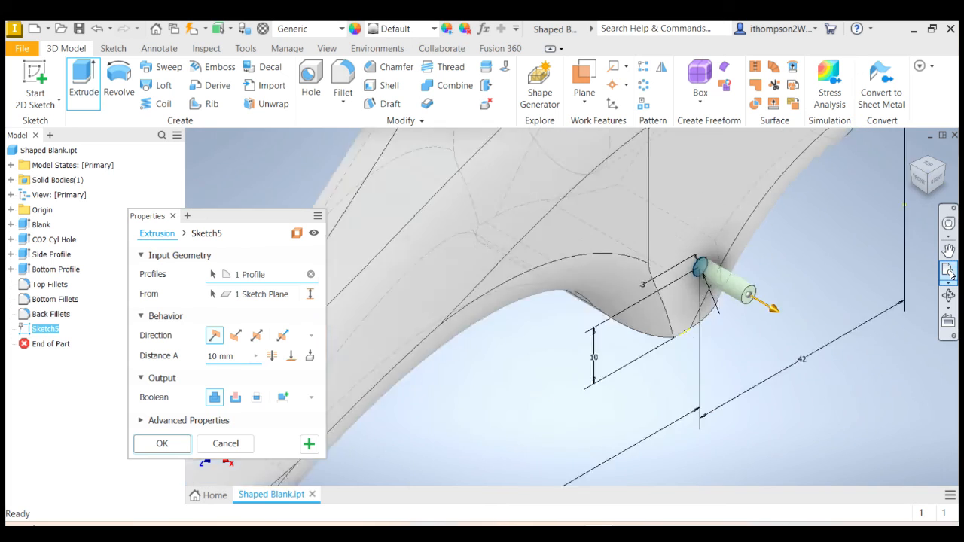
{"action": "scroll", "coordinate": [467, 397], "scroll_direction": "up", "scroll_amount": 5}
{"action": "scroll", "coordinate": [467, 397], "scroll_direction": "up", "scroll_amount": 3}
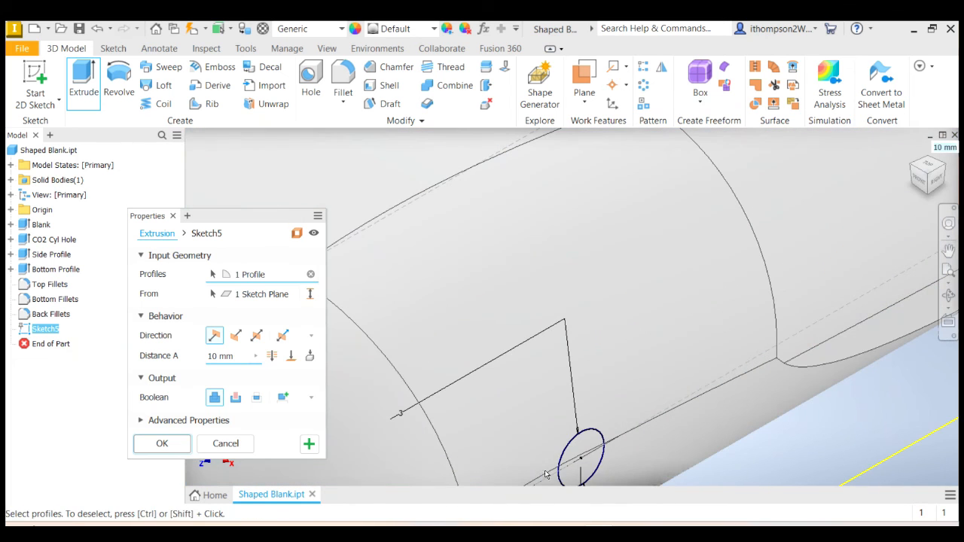
{"action": "left_click", "coordinate": [586, 443]}
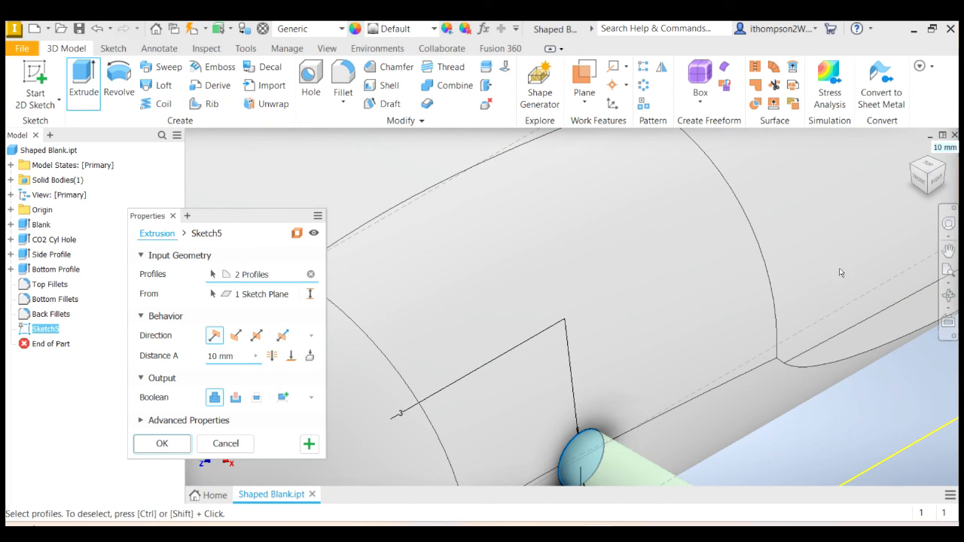
{"action": "left_click", "coordinate": [949, 271]}
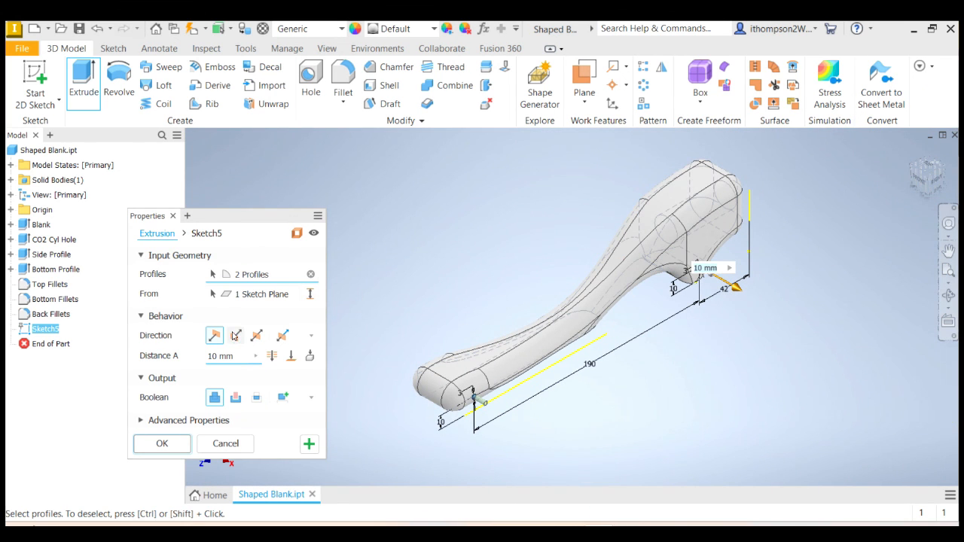
{"action": "left_click", "coordinate": [235, 336]}
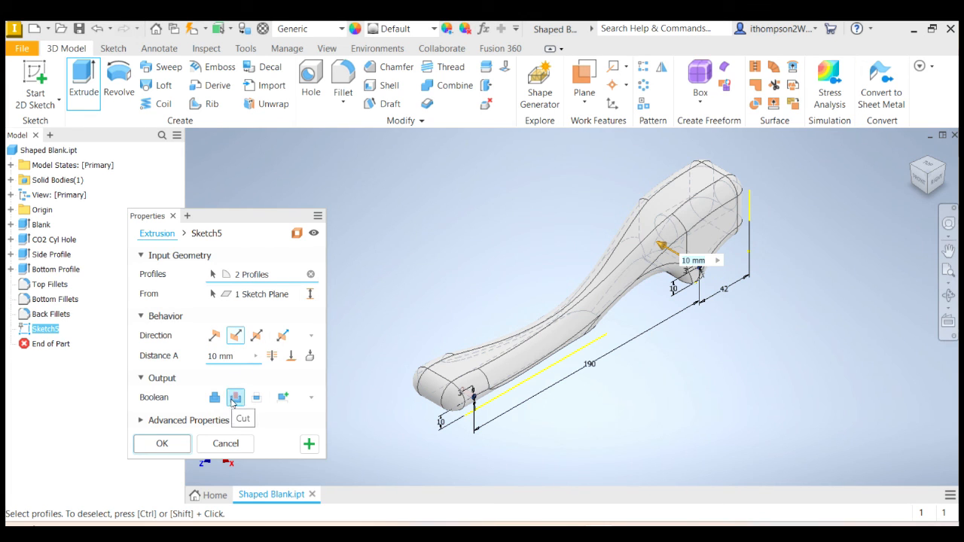
{"action": "left_click", "coordinate": [272, 356]}
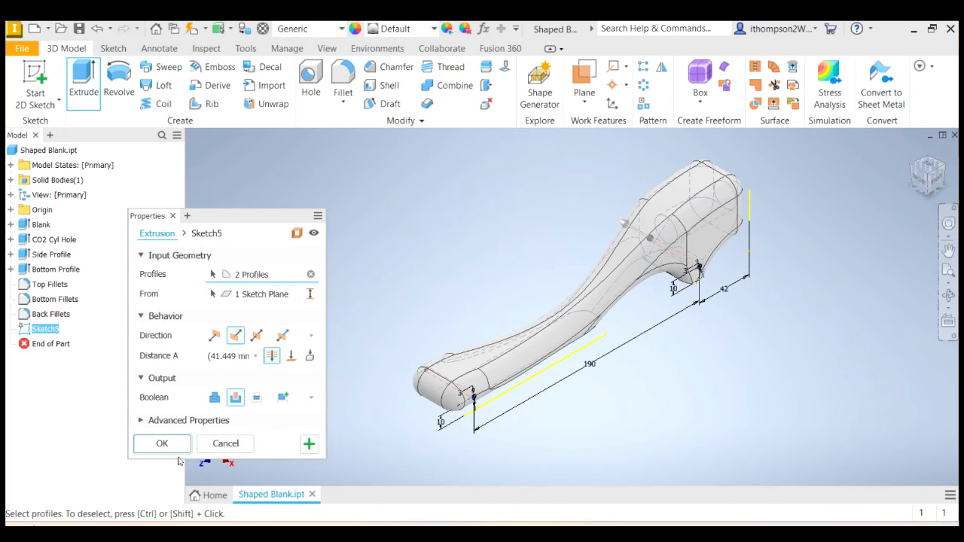
{"action": "left_click", "coordinate": [162, 443]}
{"action": "mouse_move", "coordinate": [935, 180]}
{"action": "left_mouse_down"}
{"action": "mouse_move", "coordinate": [931, 172]}
{"action": "mouse_move", "coordinate": [917, 179]}
{"action": "mouse_move", "coordinate": [916, 151]}
{"action": "left_mouse_up"}
{"action": "left_click", "coordinate": [913, 151]}
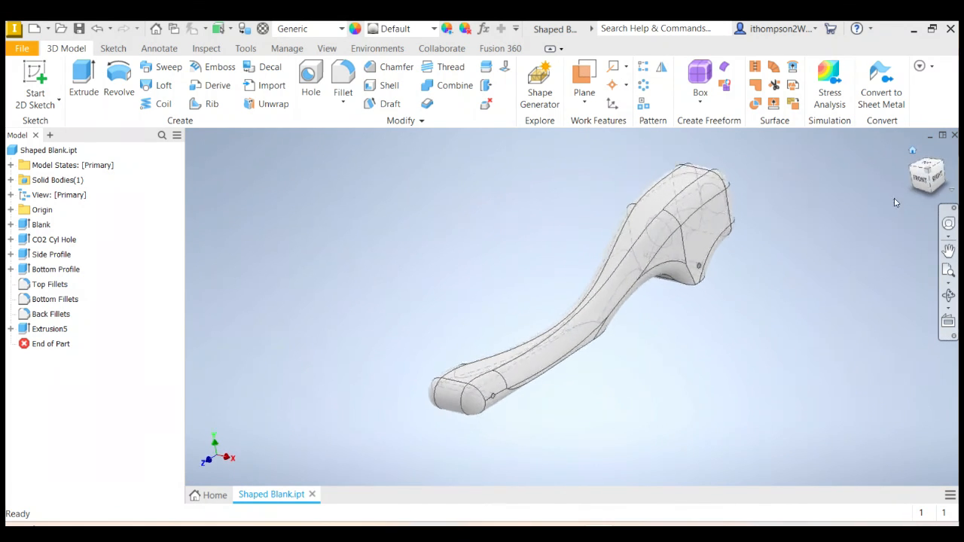